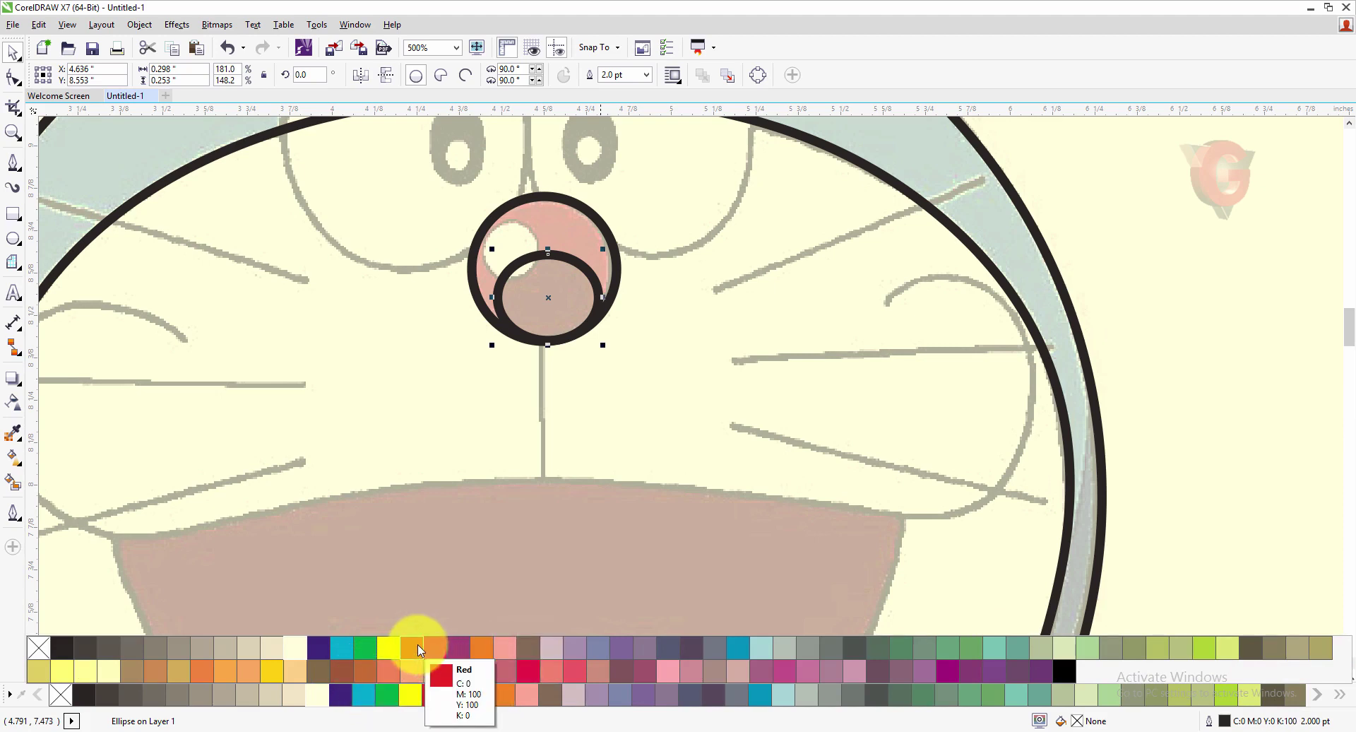
Step: Fill the lower shading ellipse on the nose with brownish orange (C0 M60 Y80 K20) and set its outline to None
left_click(361, 679)
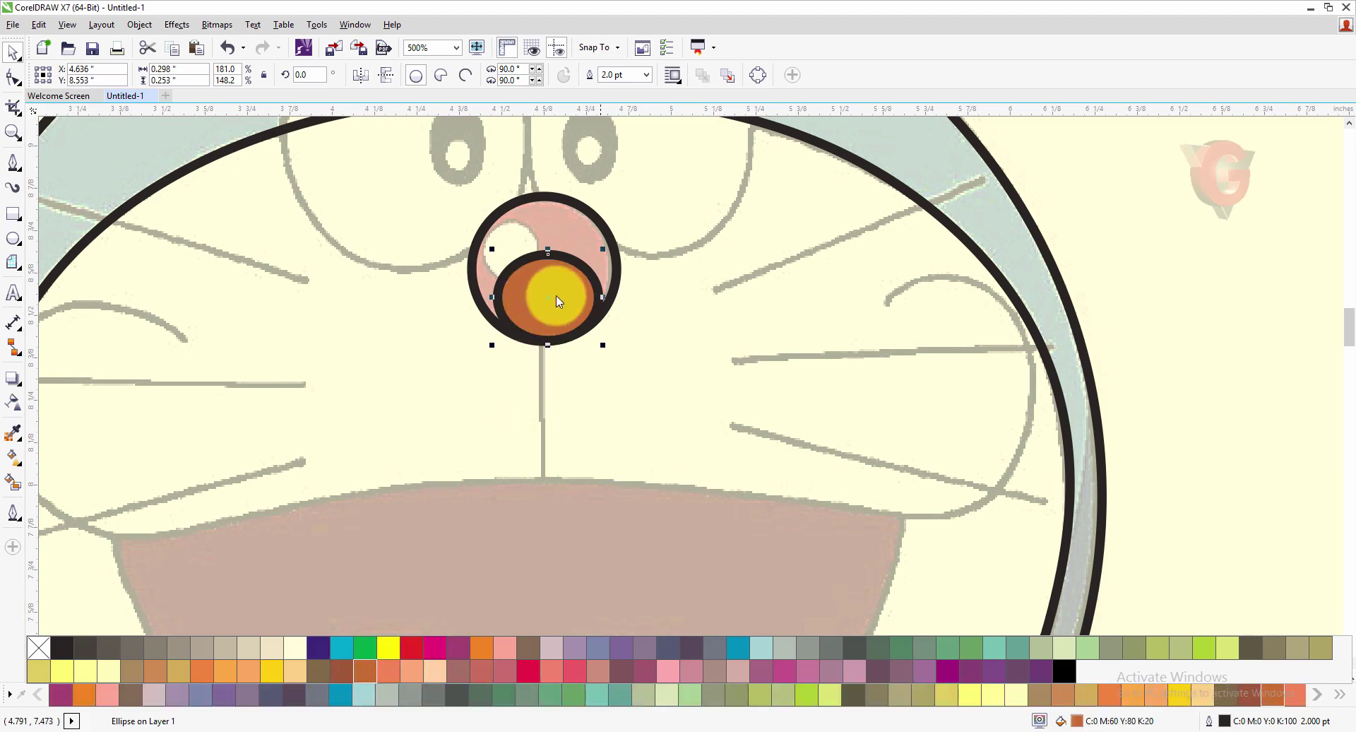
left_click(648, 80)
left_click(636, 87)
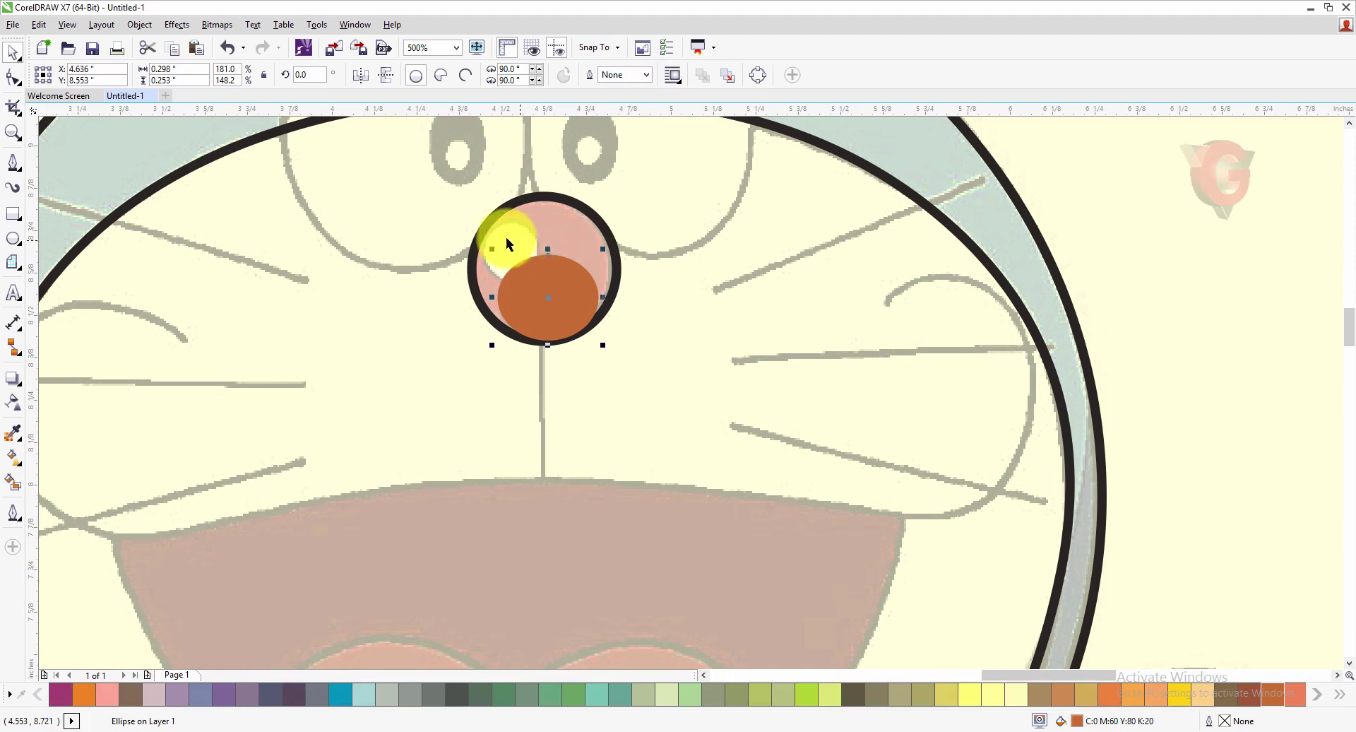
Step: Draw an ellipse about 0.19 by 0.18 inches over the nose's traced white highlight, adjusting its height to fit
left_click(13, 238)
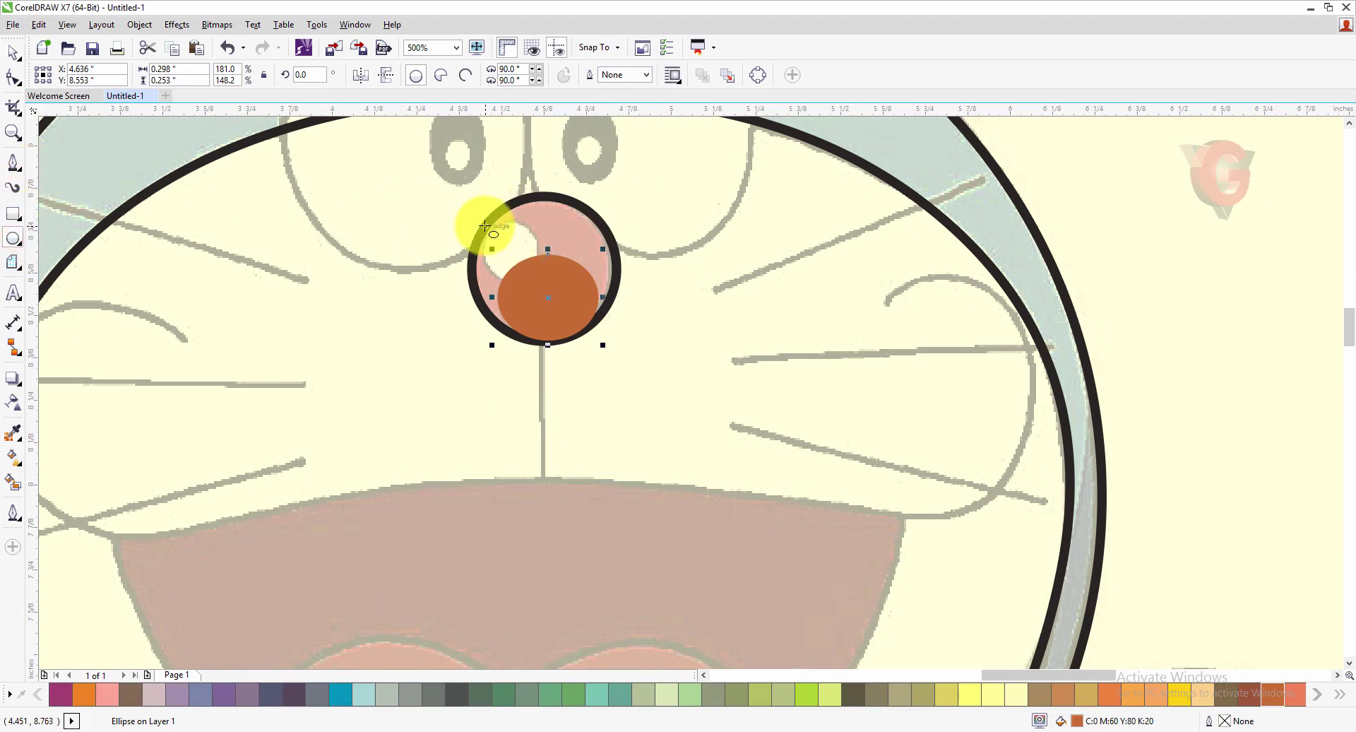
left_click_drag(491, 221, 552, 293)
left_click_drag(485, 254, 479, 261)
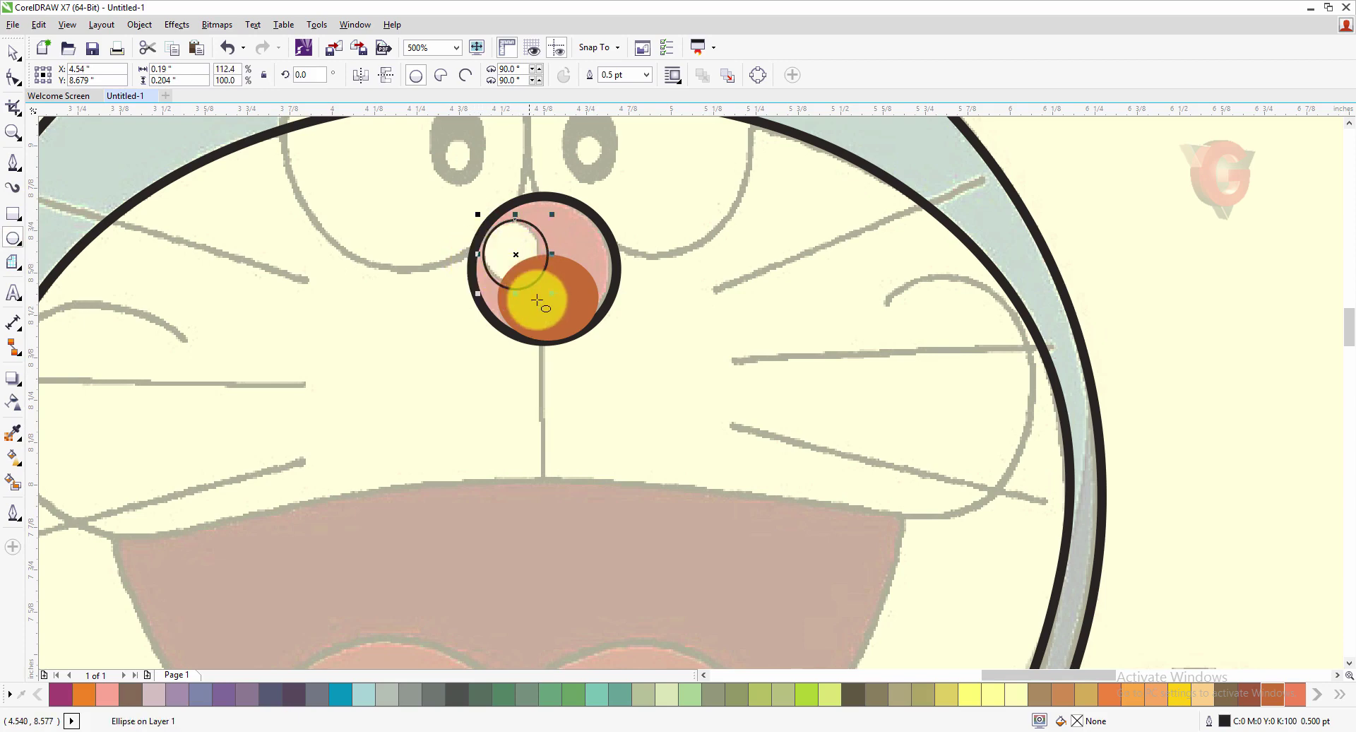
scroll(533, 275, "up", 1)
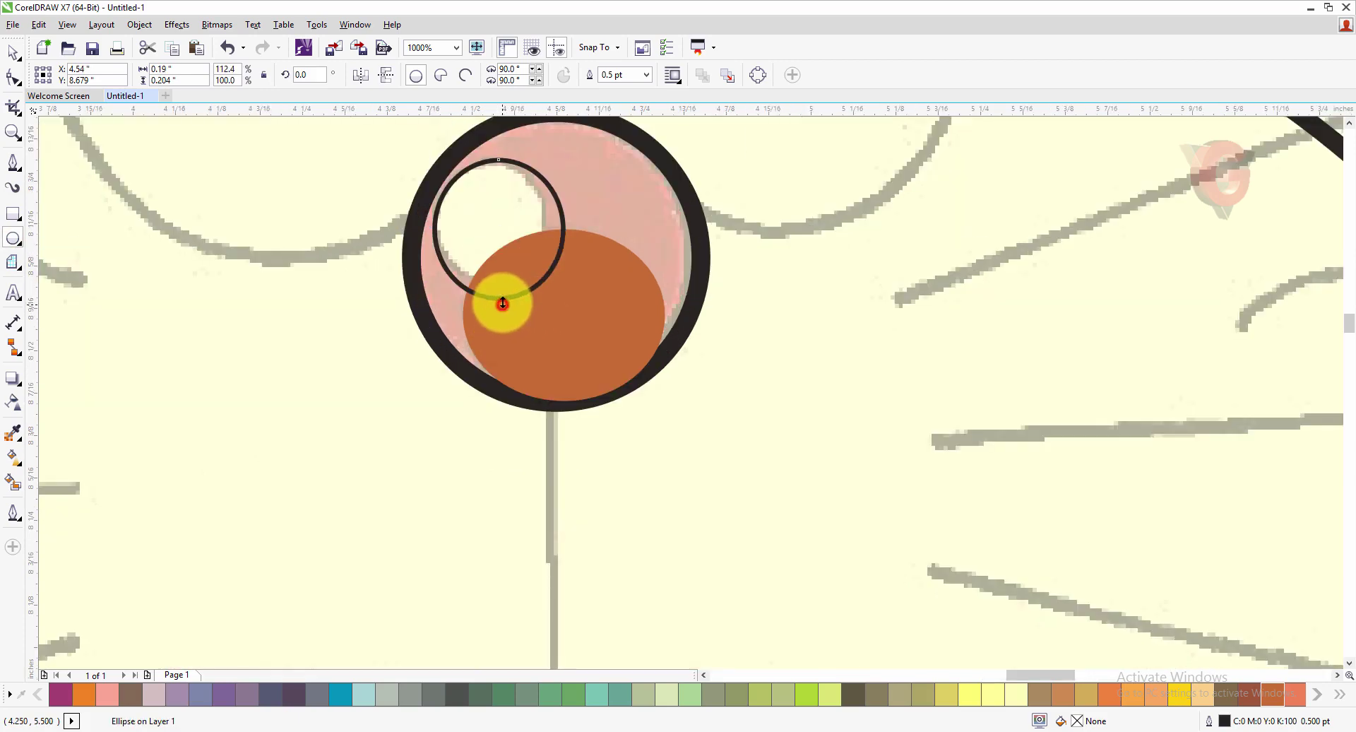
left_click_drag(502, 304, 504, 289)
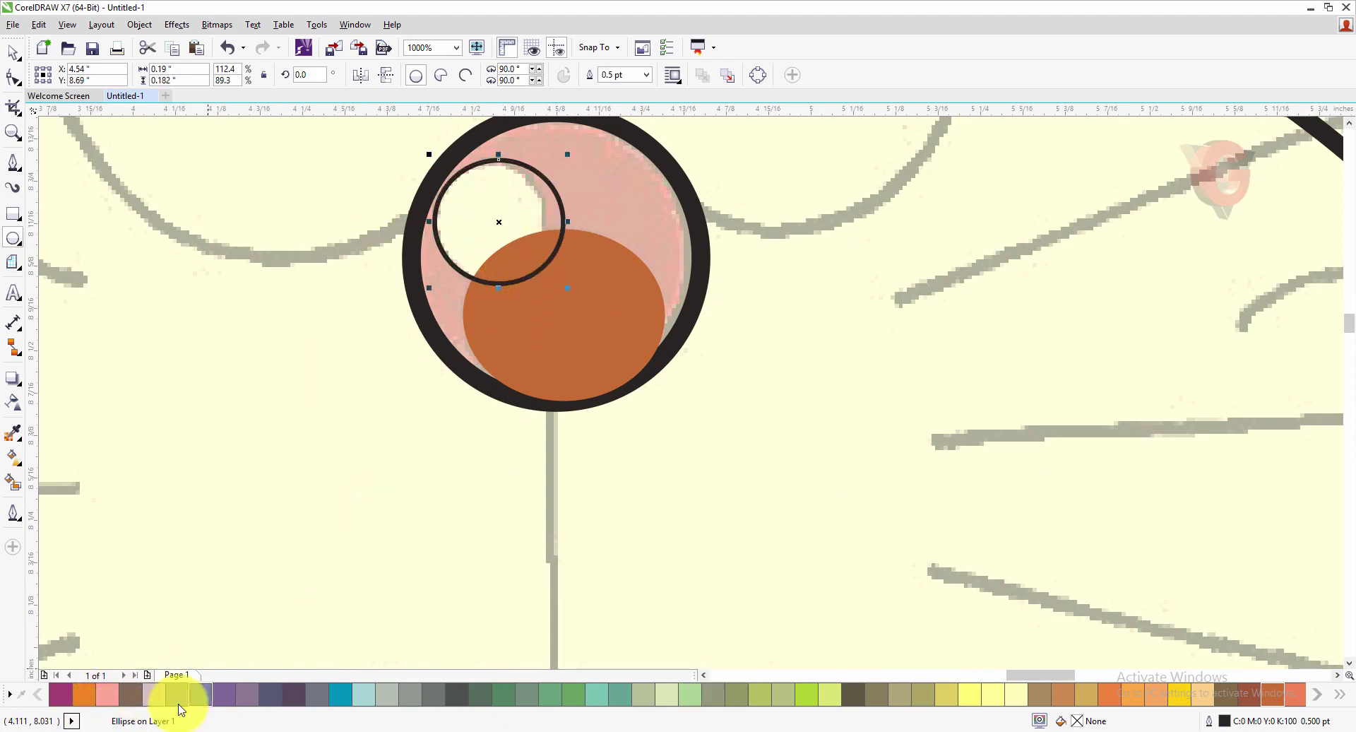
Step: Fill the nose highlight ellipse with white (C0 M0 Y0 K0) and set its outline width to 2.0 pt
left_click(1317, 698)
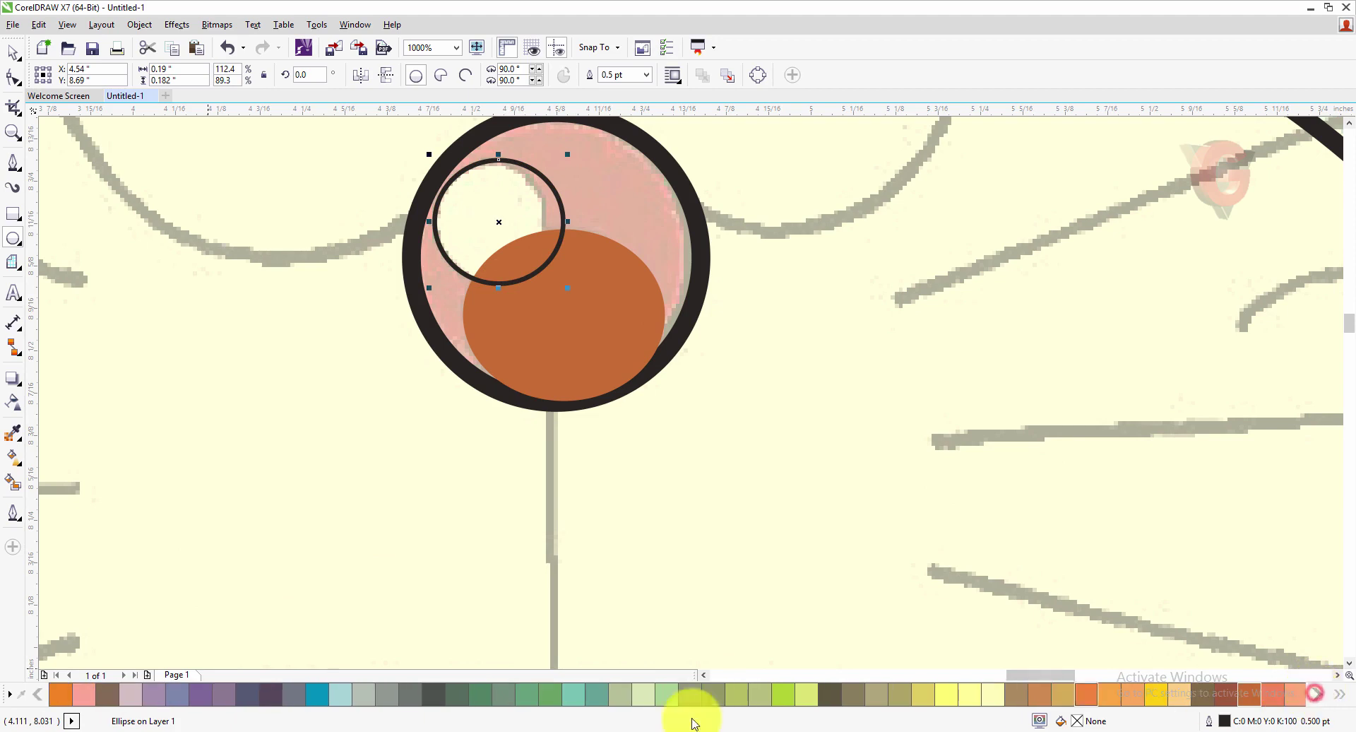
left_click(1345, 699)
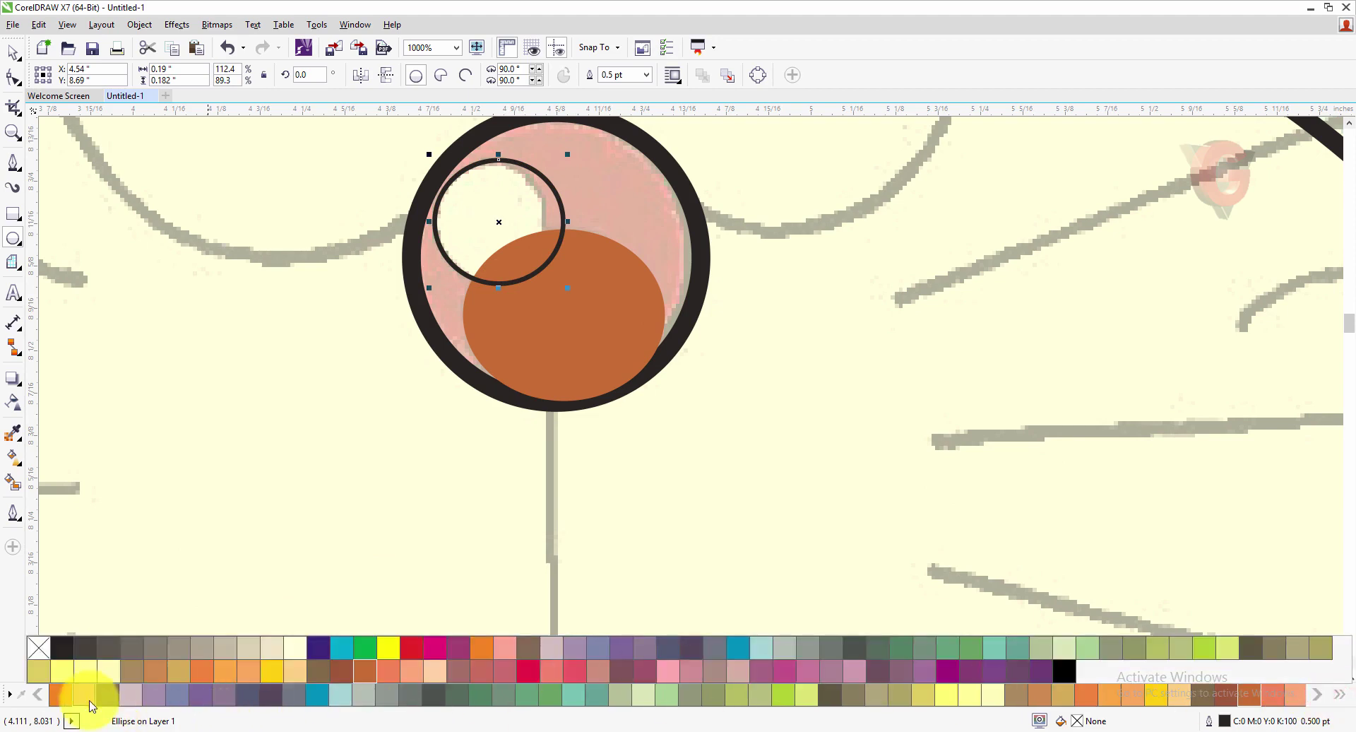
left_click(296, 648)
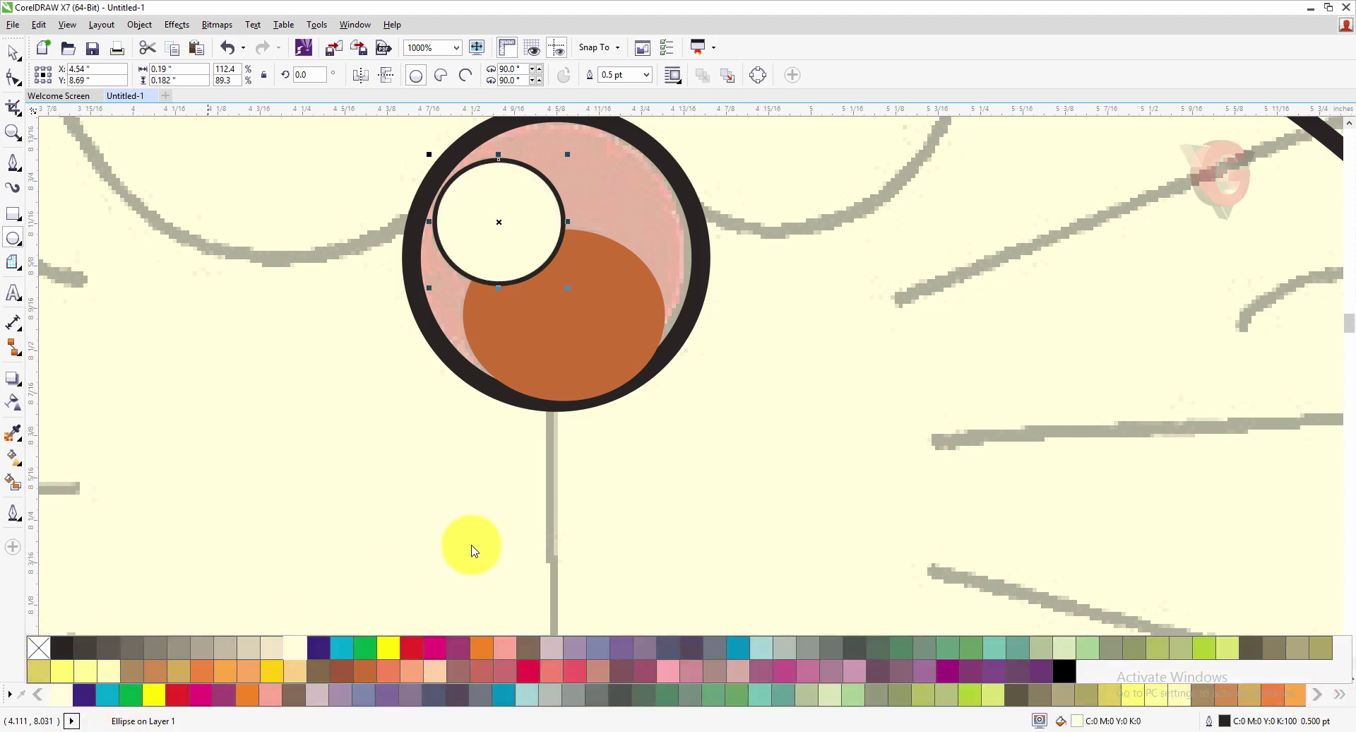
left_click(14, 52)
left_click(646, 74)
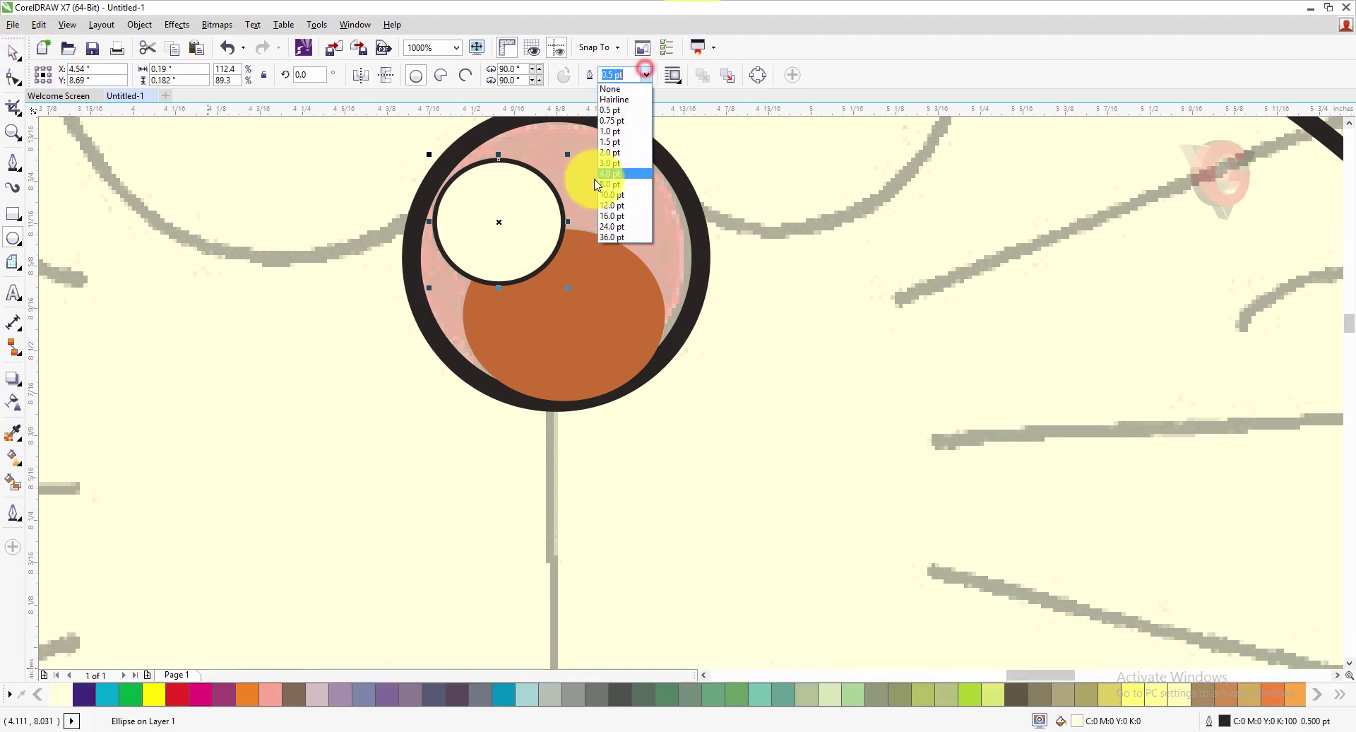
left_click(604, 152)
Step: Fill the large outer nose circle with Red (C0 M100 Y100 K0)
scroll(641, 276, "down", 3)
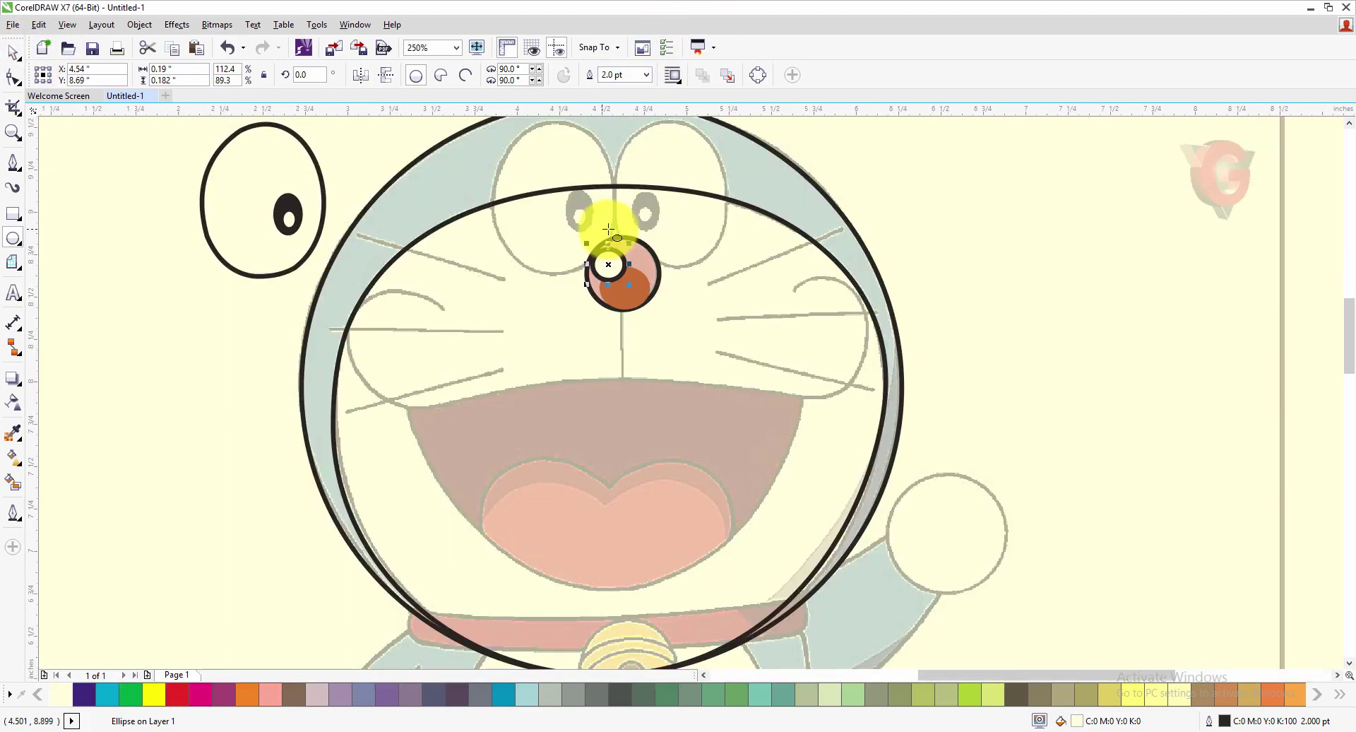
scroll(606, 181, "up", 3)
scroll(681, 390, "down", 2)
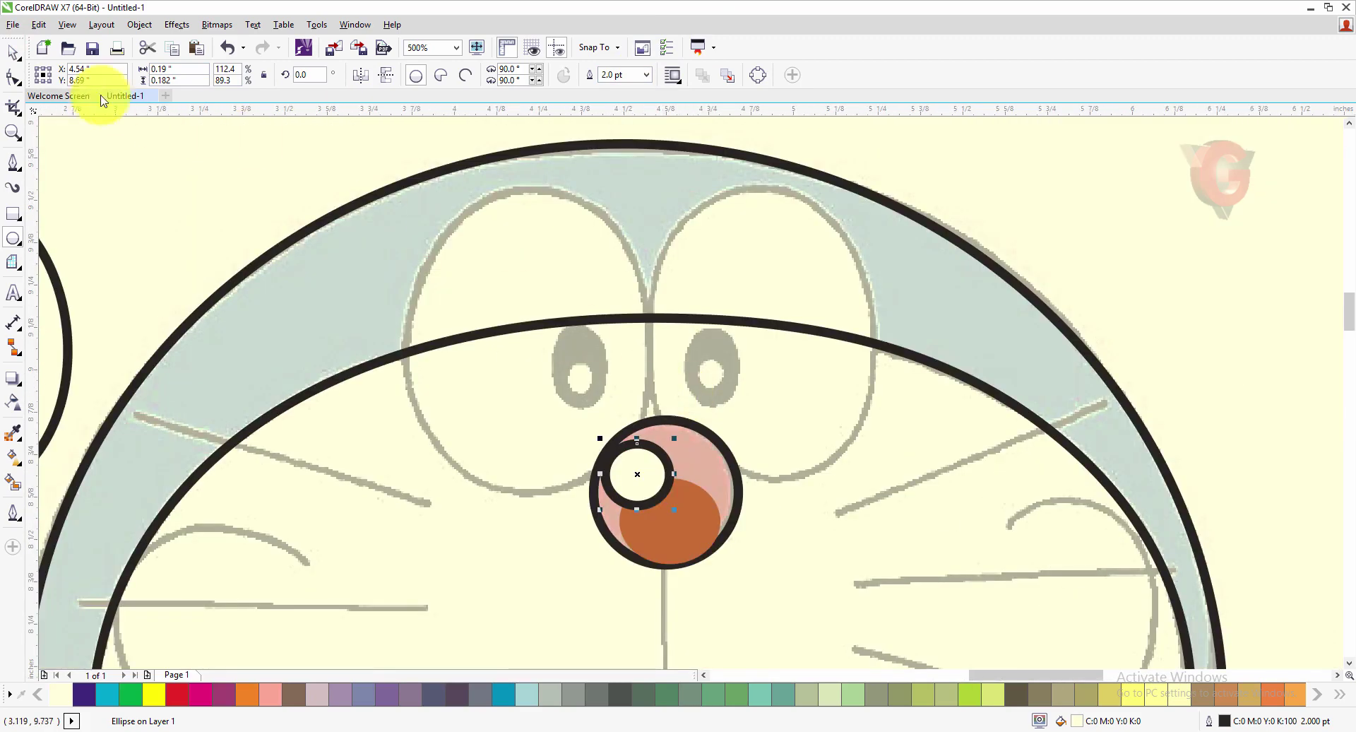
left_click(13, 53)
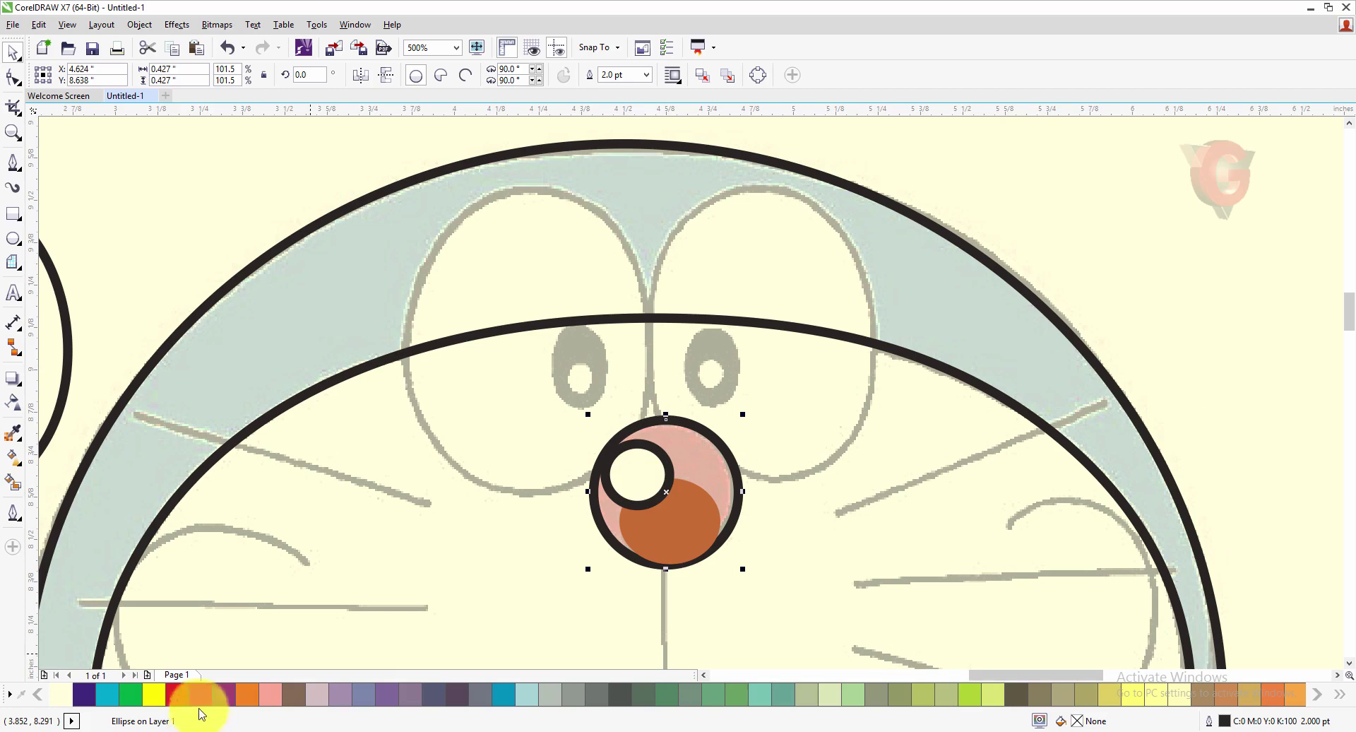
left_click(178, 695)
Step: Fill the nose's lower shading ellipse with Red (C0 M100 Y100 K0) and give it a Hairline outline
scroll(671, 409, "down", 2)
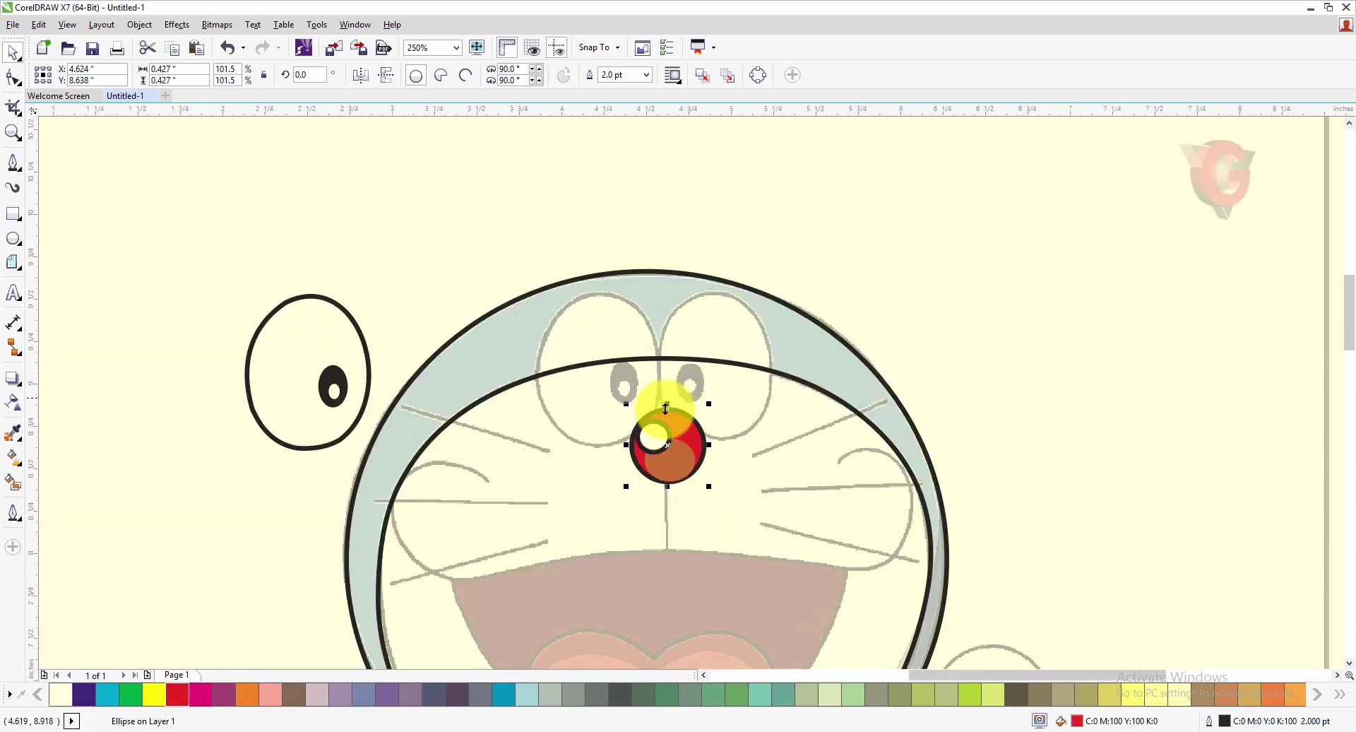
scroll(681, 470, "up", 2)
left_click(684, 464)
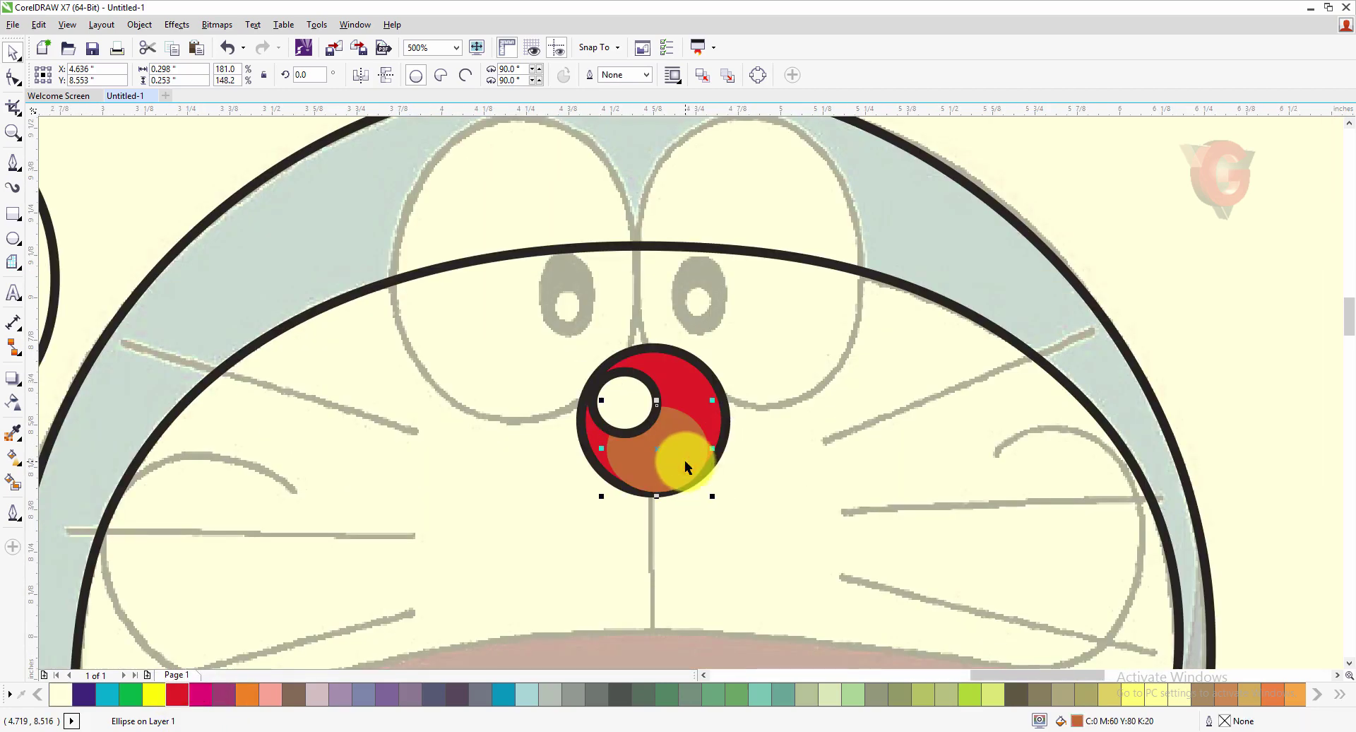
left_click(179, 695)
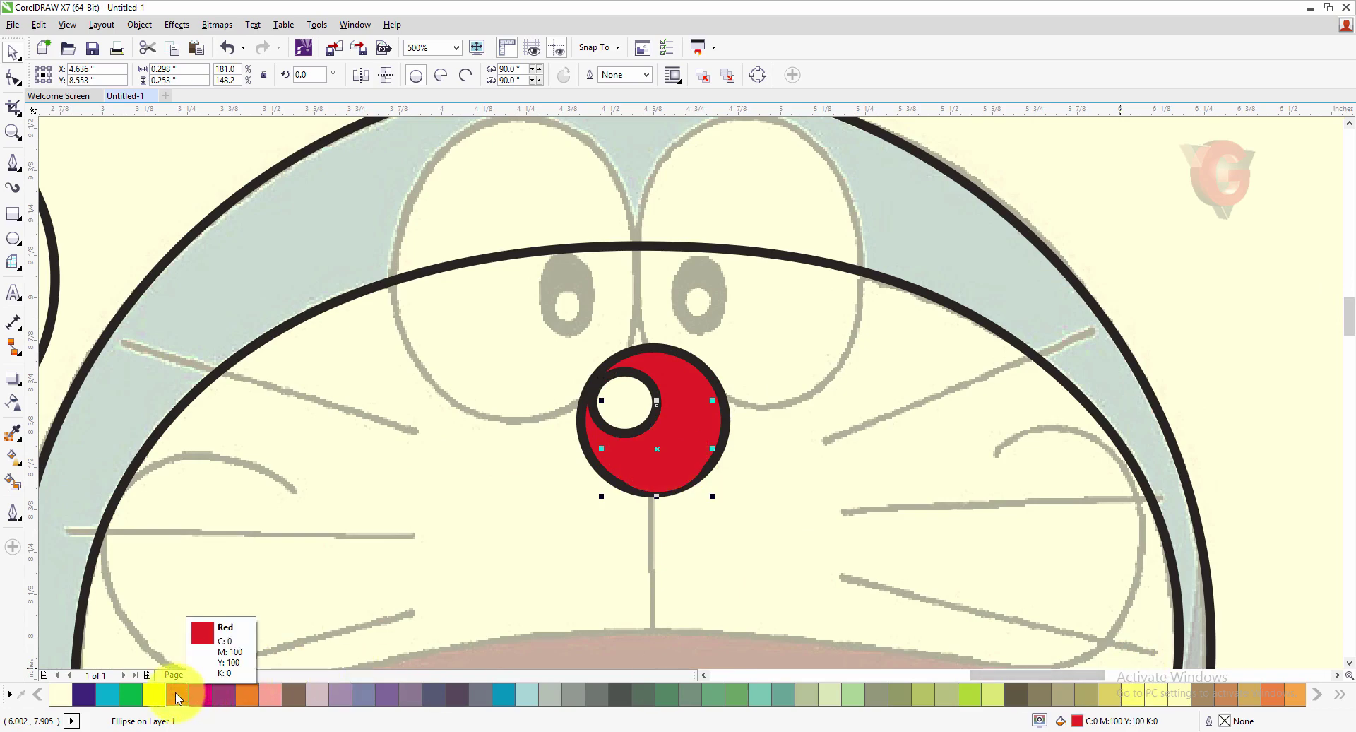
left_click(647, 75)
left_click(626, 101)
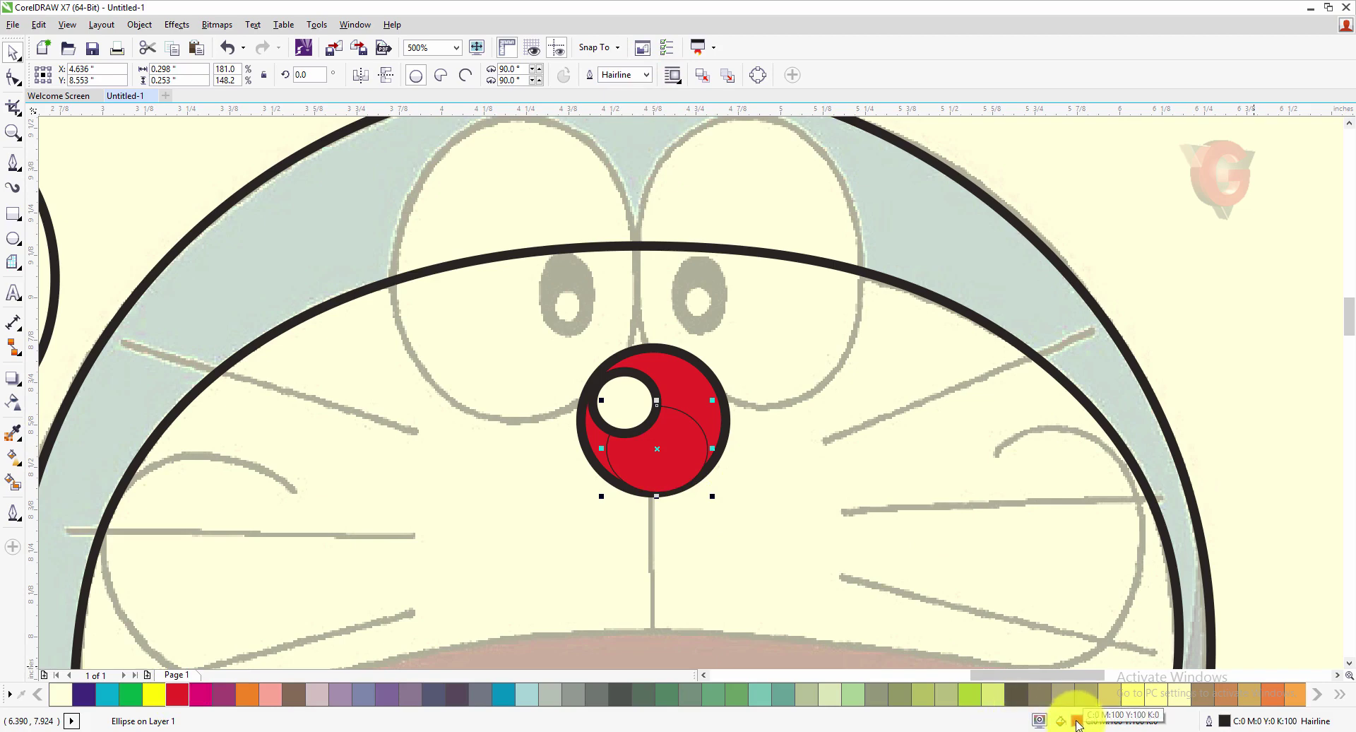
Step: Darken the shading ellipse's fill to C18 M100 Y100 K16 using the Interactive Fill tool
left_click(18, 466)
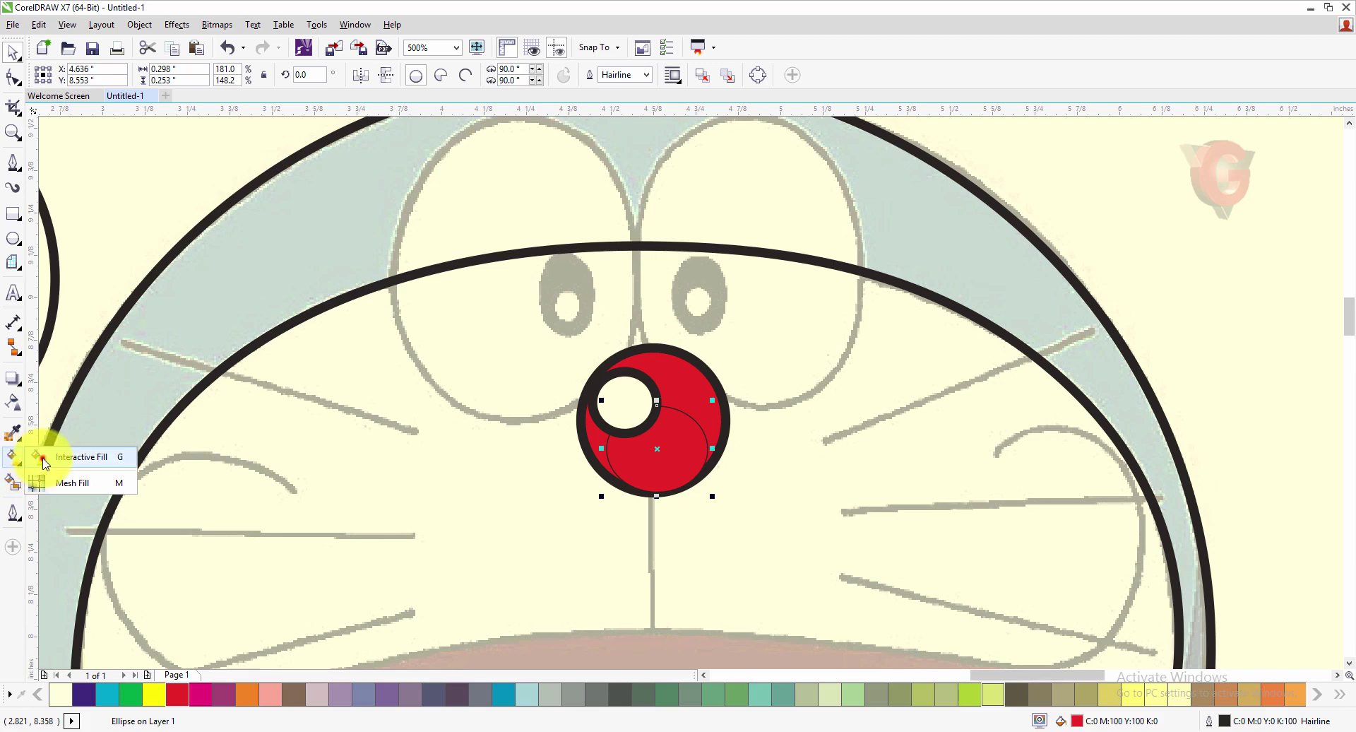
left_click(43, 459)
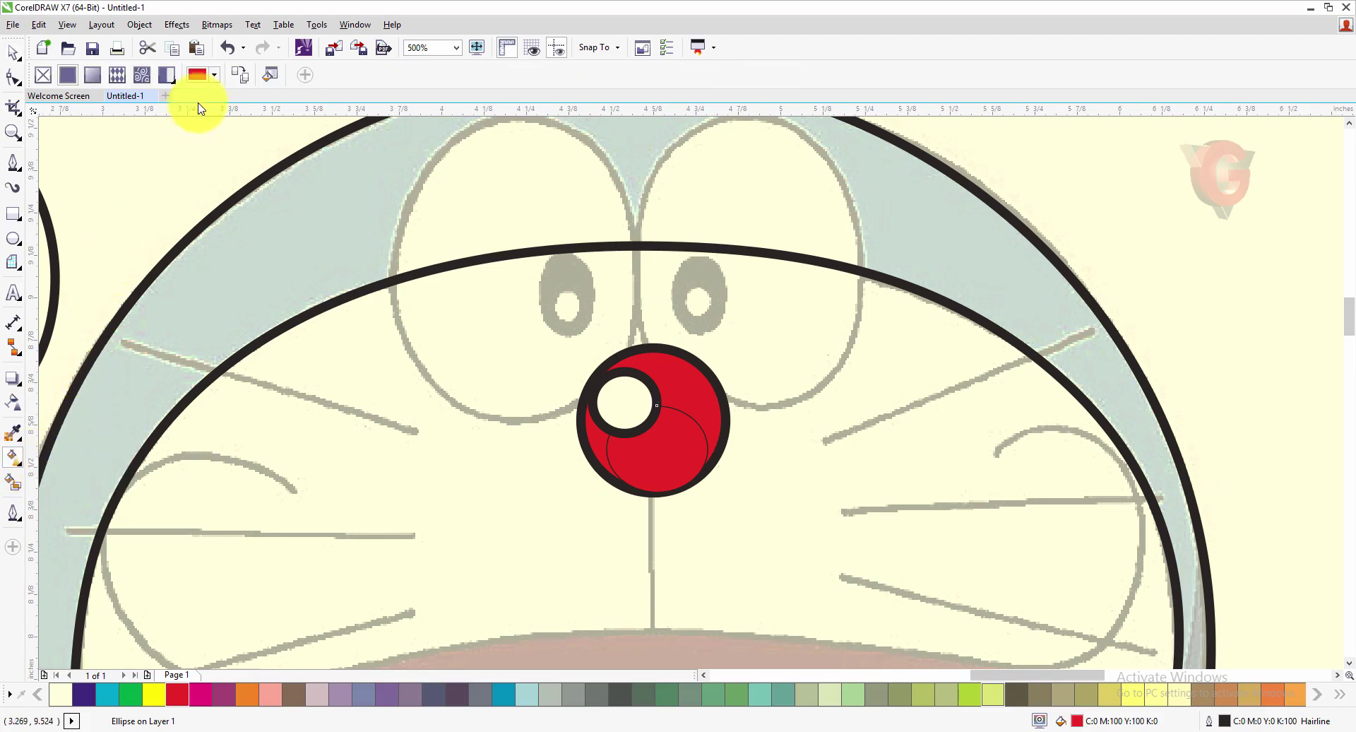
left_click(214, 75)
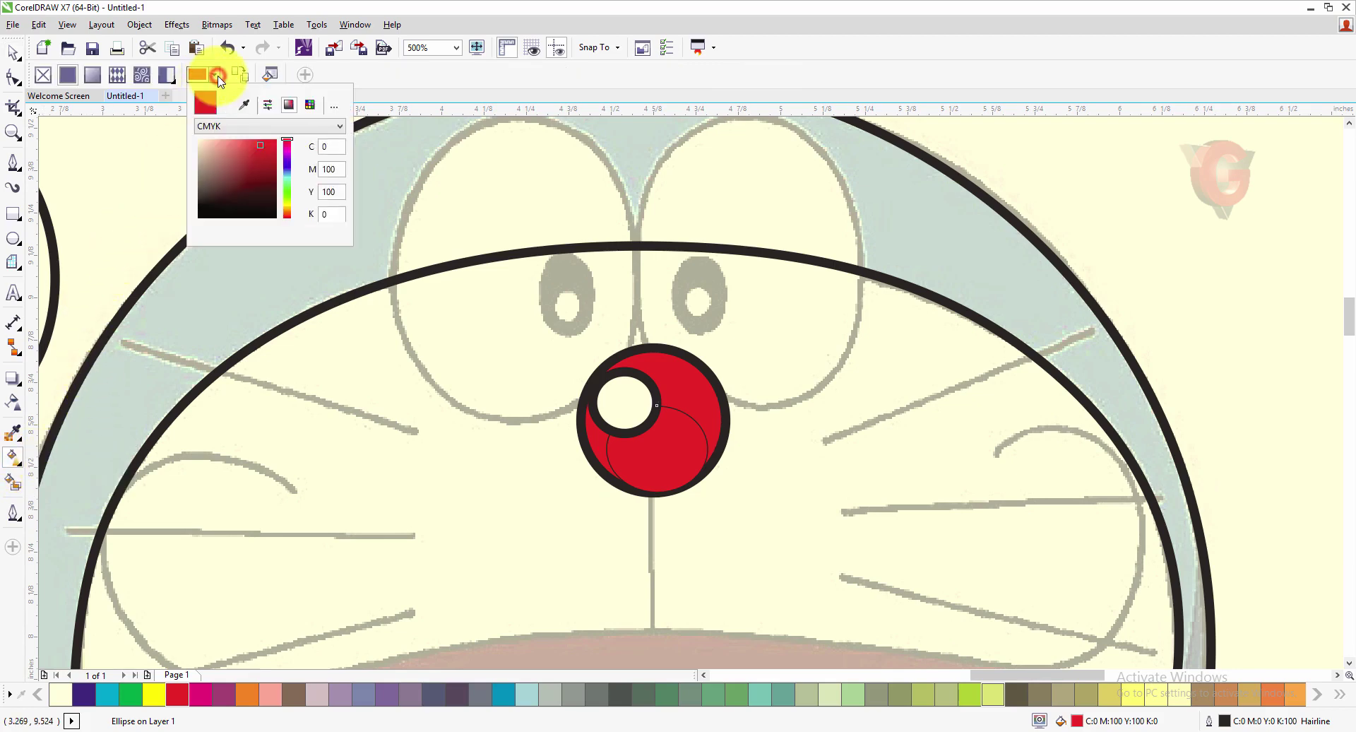
left_click(267, 154)
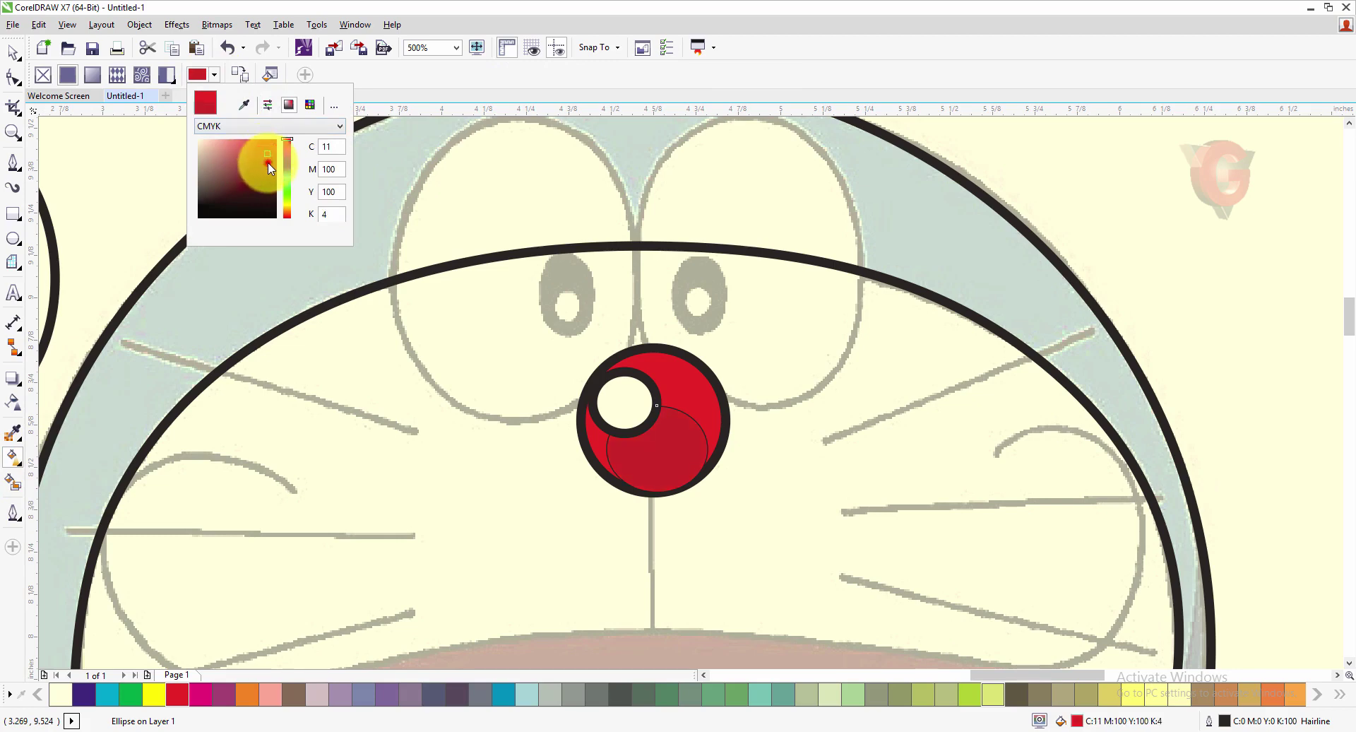
left_click(267, 163)
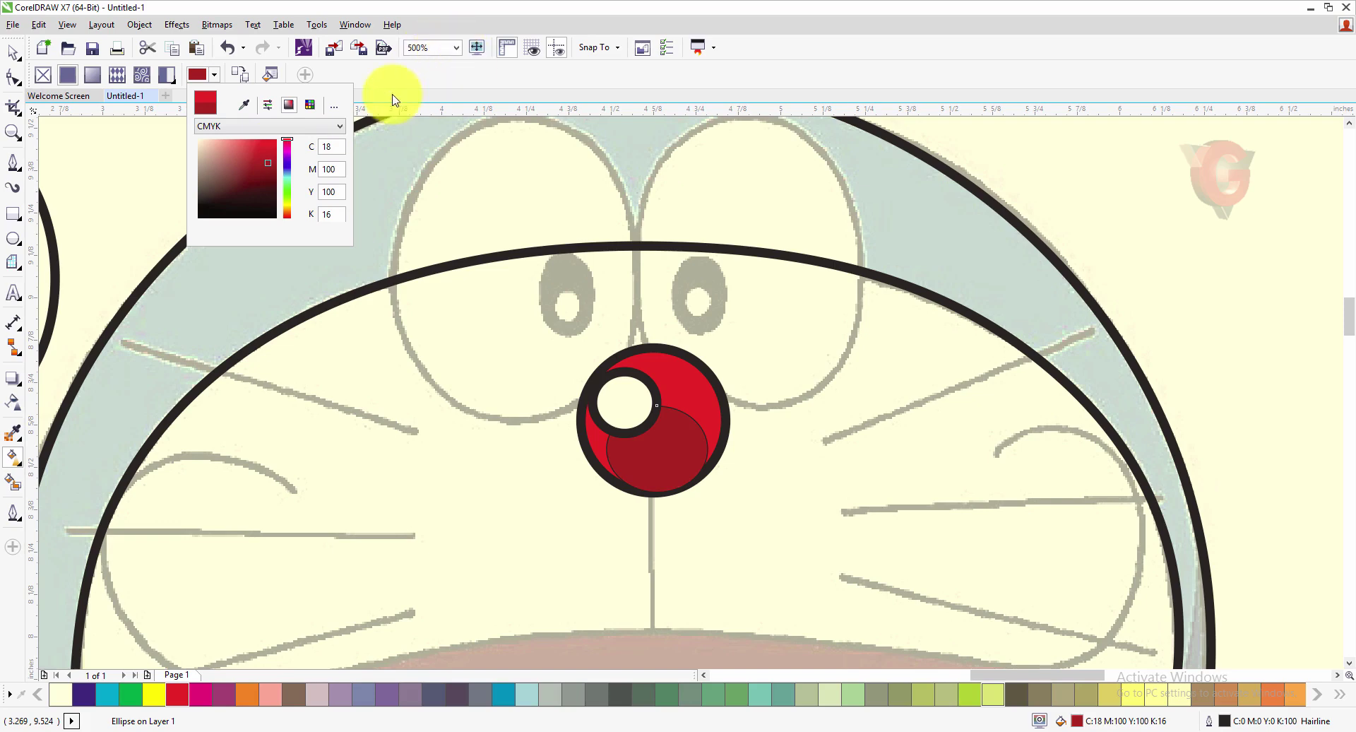
left_click(1054, 166)
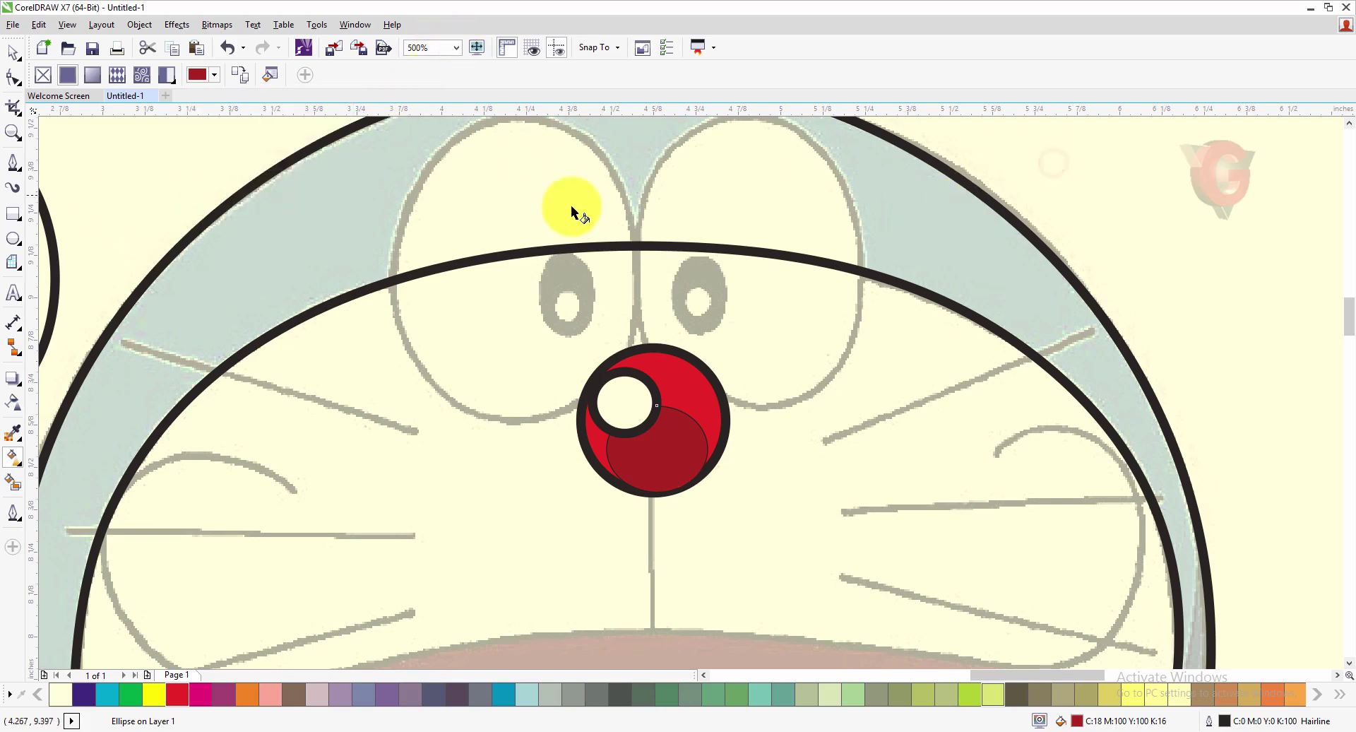
Step: Set the outline of the nose's dark red shading ellipse to None and deselect it
left_click(14, 55)
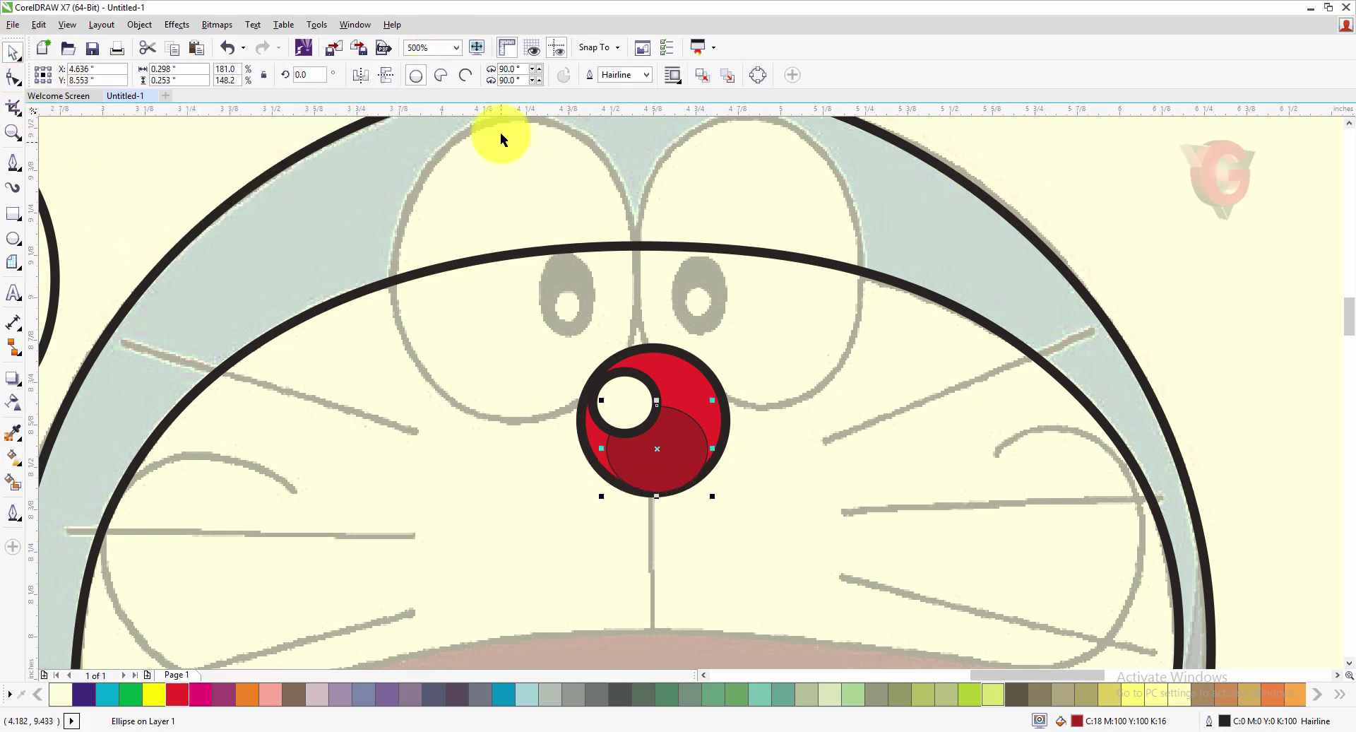
left_click(648, 75)
left_click(625, 88)
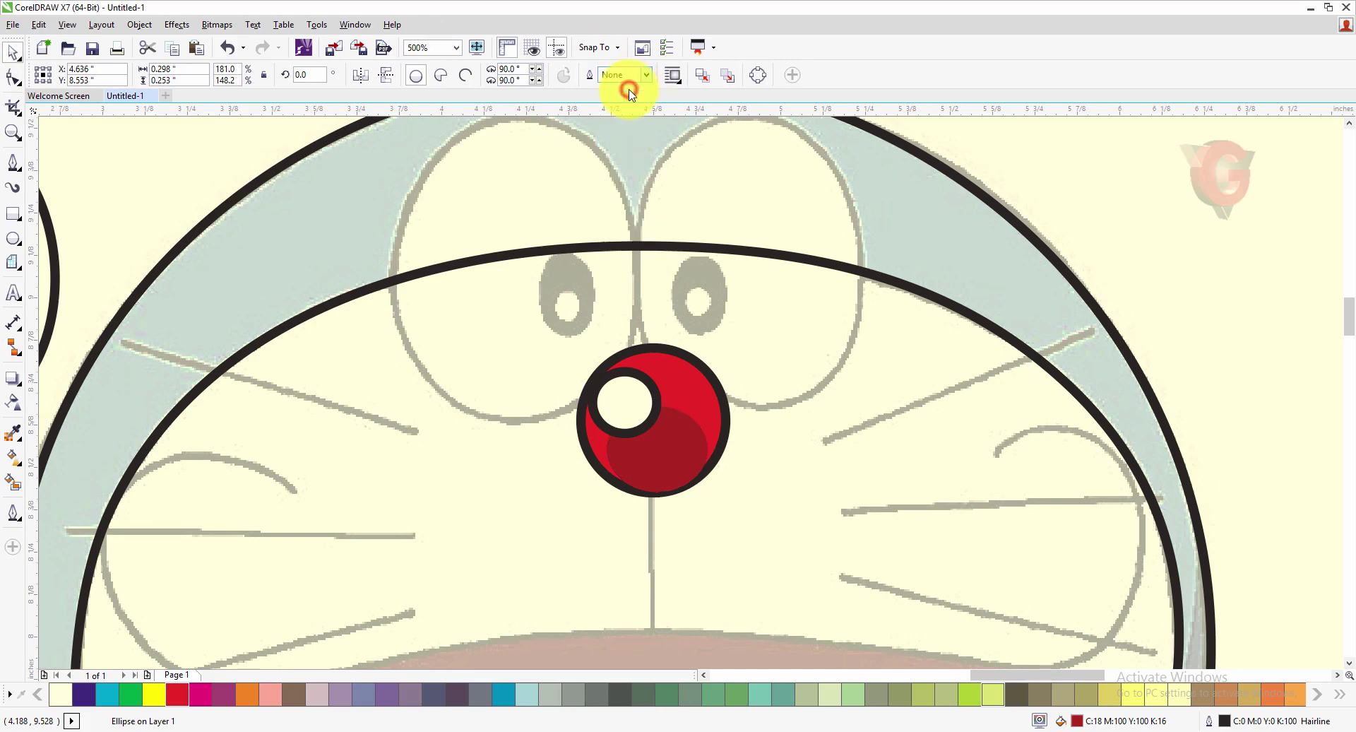
left_click(1142, 214)
Step: Examine the curve nodes of the detached eye outline beside the head
scroll(579, 308, "down", 3)
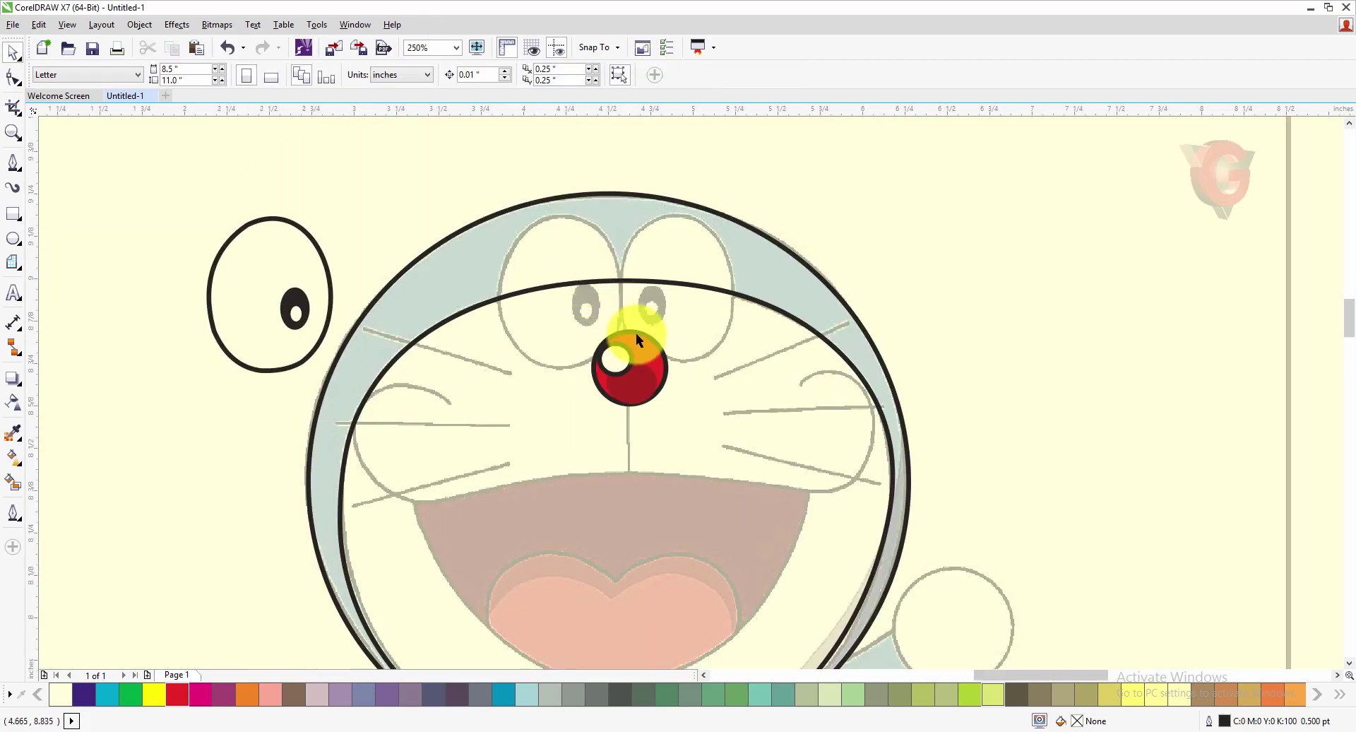
scroll(636, 340, "up", 3)
scroll(669, 357, "down", 3)
left_click_drag(158, 197, 360, 420)
left_click(267, 454)
left_click(281, 391)
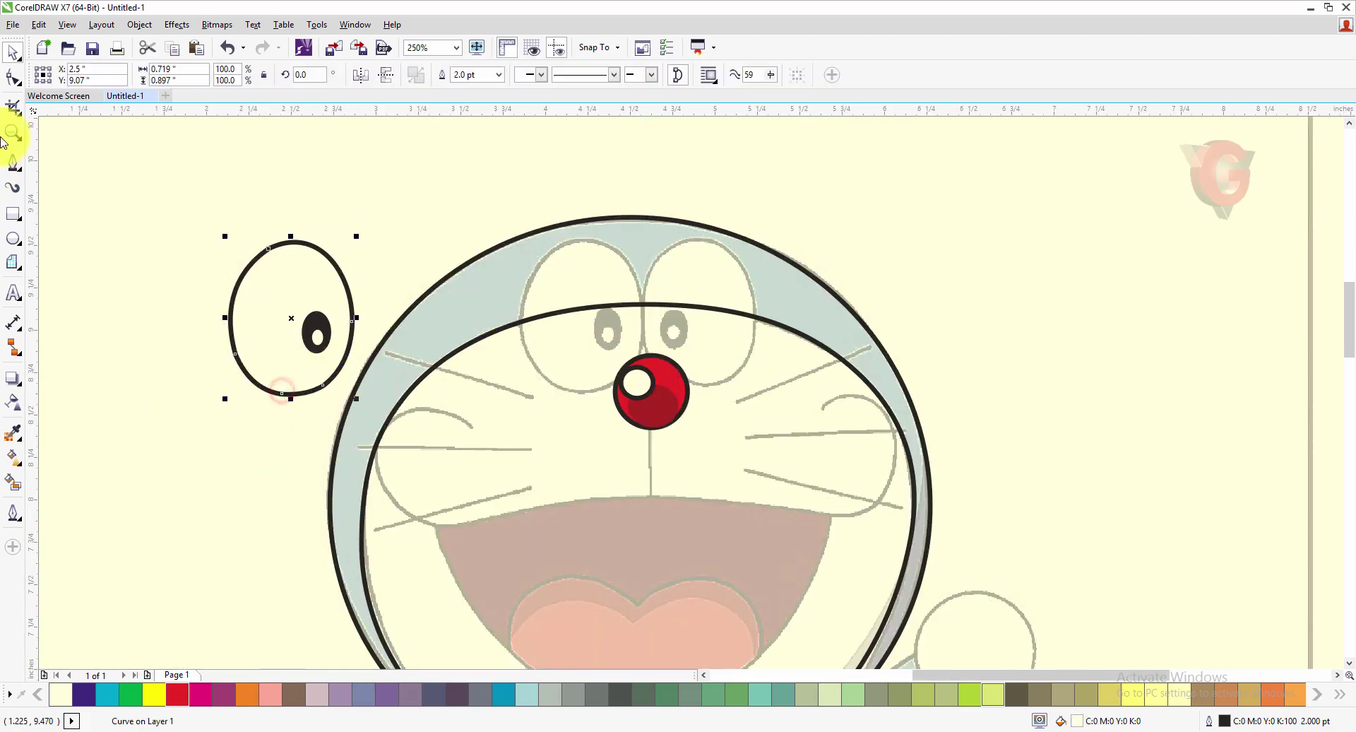
left_click(12, 76)
scroll(304, 390, "up", 3)
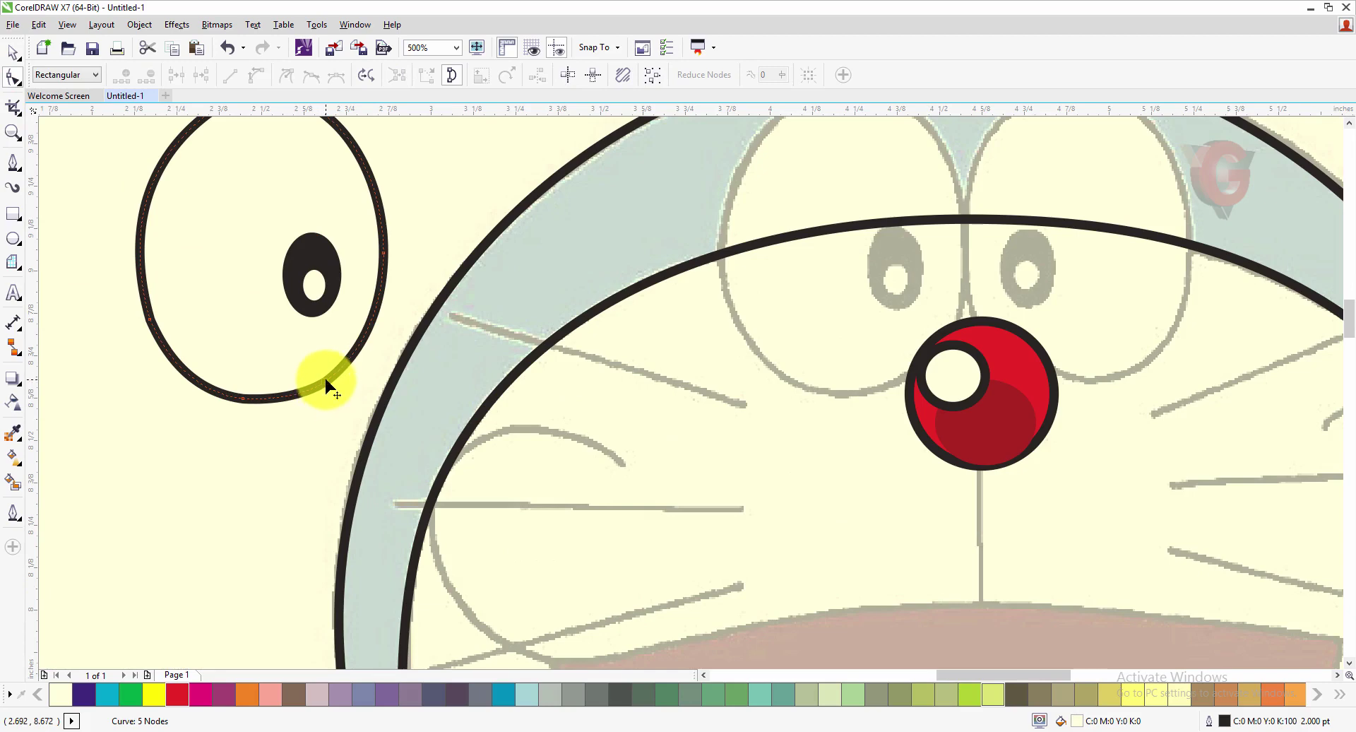
left_click(311, 363)
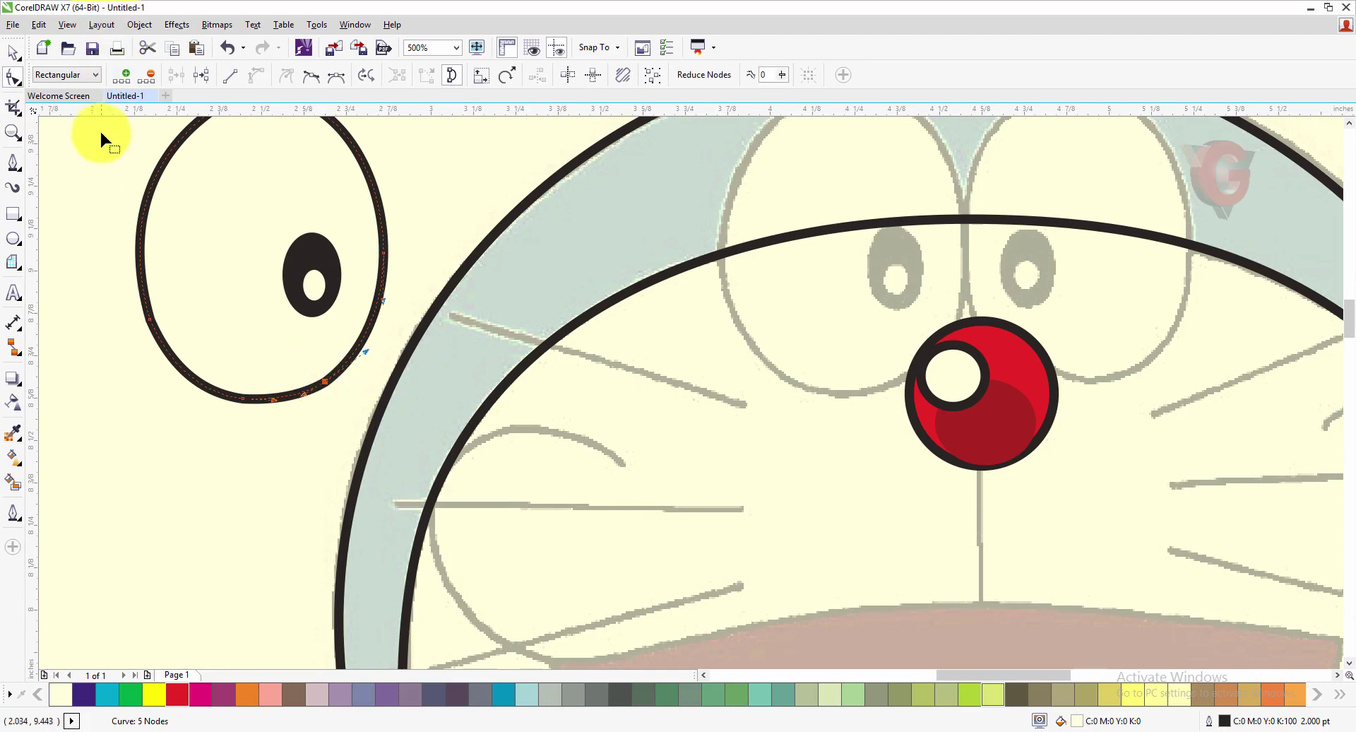
left_click(14, 52)
left_click(66, 157)
scroll(212, 203, "down", 4)
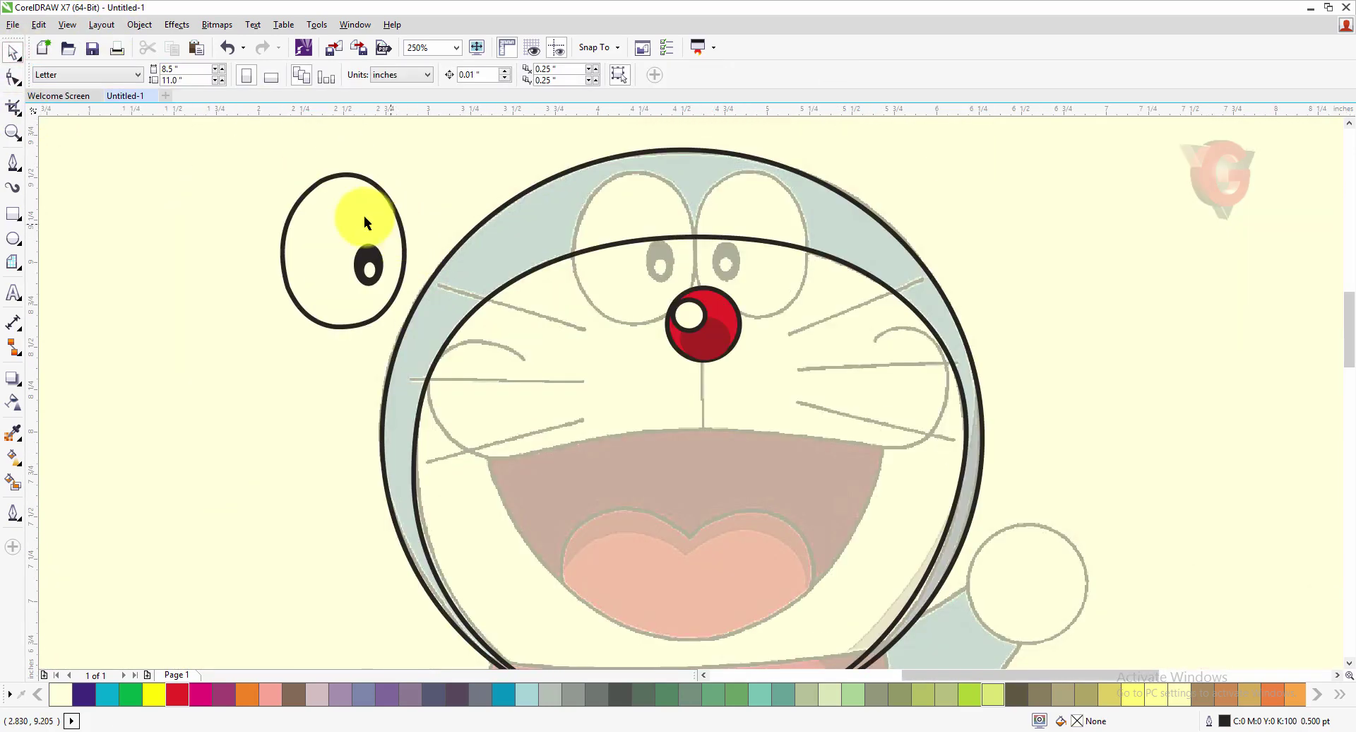
Step: Move the complete detached eye, with its pupil and highlight, onto the traced left eye of the face
left_click_drag(245, 140, 405, 366)
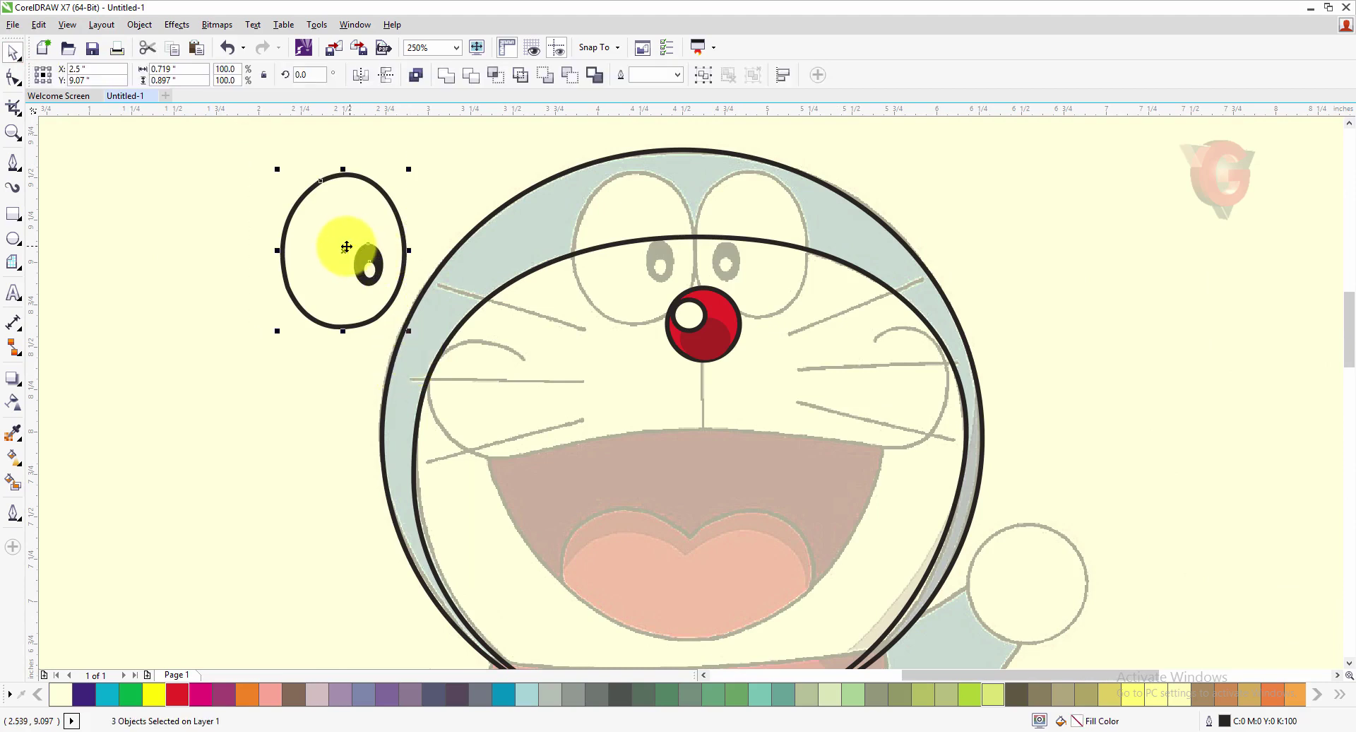
left_click_drag(342, 248, 635, 248)
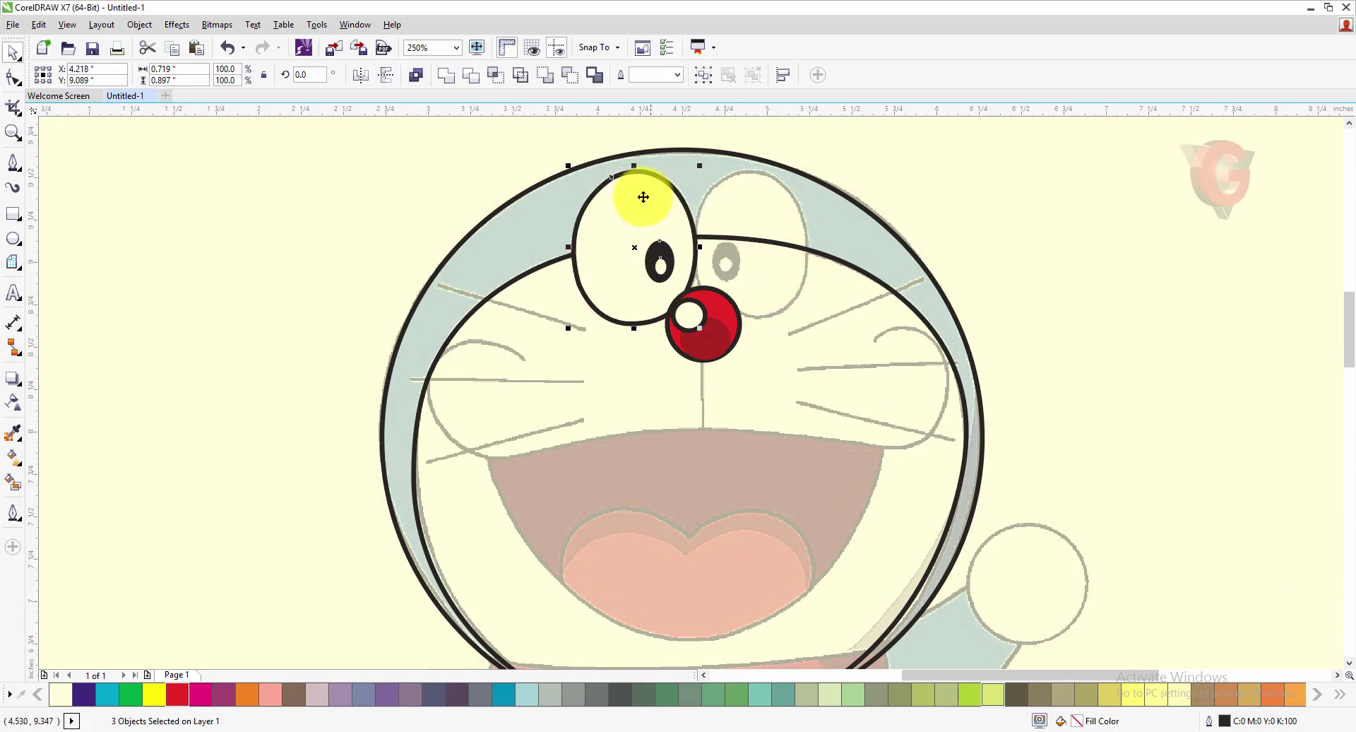
Step: Try to delete the upper-left node and the left-side node from the left eye's outline with the Shape tool
scroll(614, 164, "up", 2)
scroll(621, 160, "up", 2)
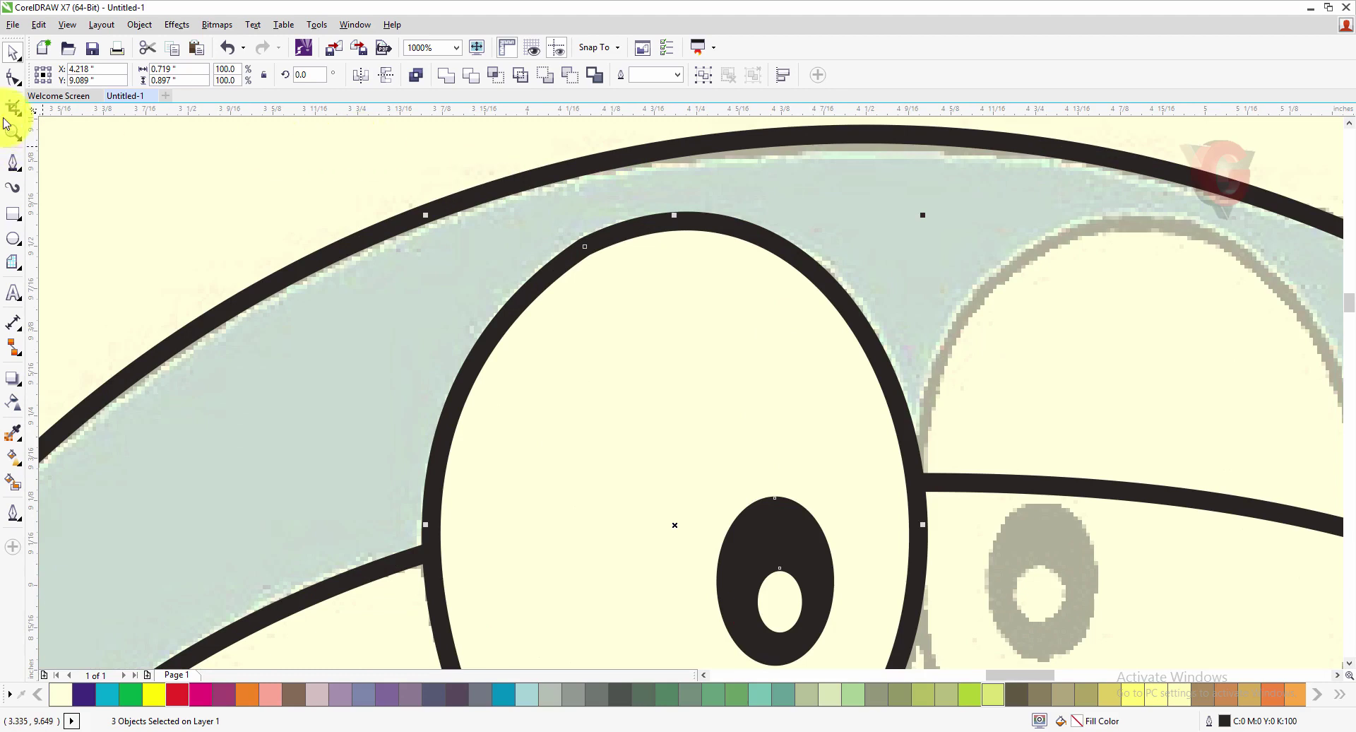
left_click(14, 77)
left_click(585, 260)
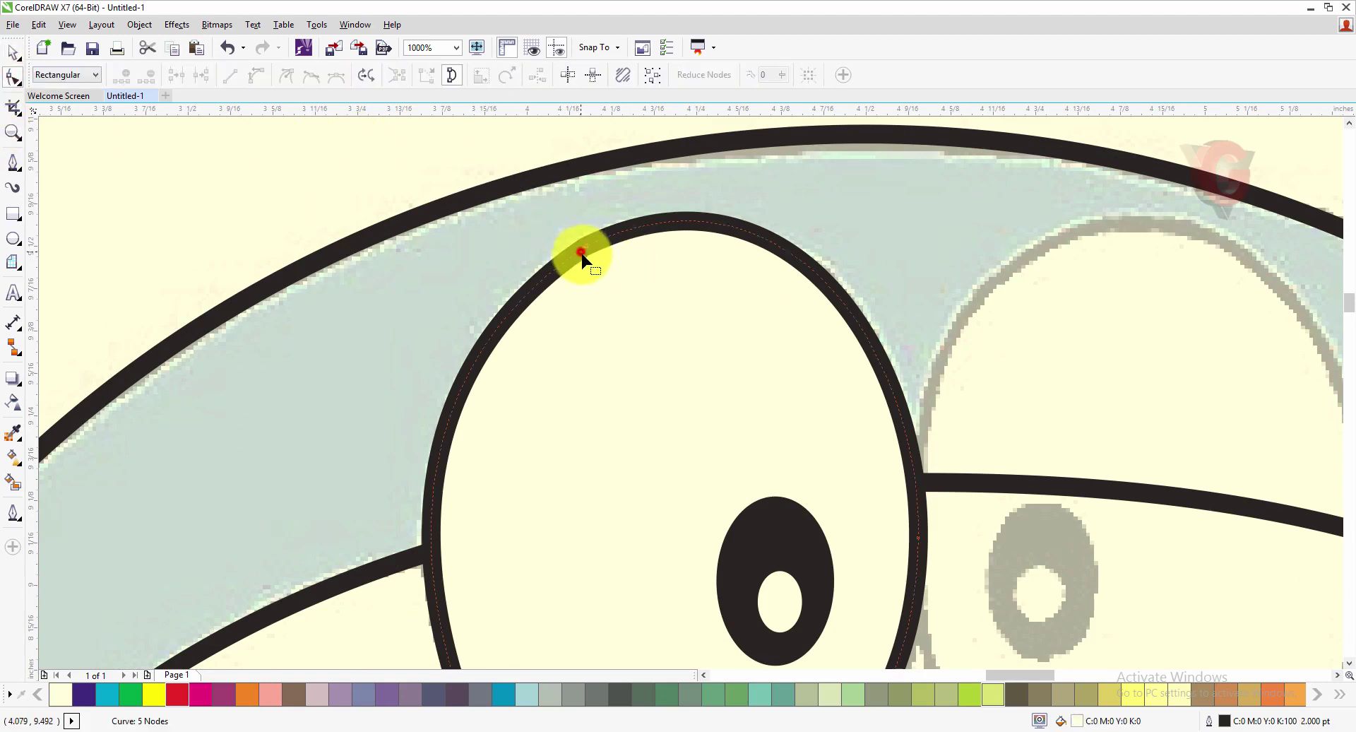
left_click_drag(548, 206, 650, 302)
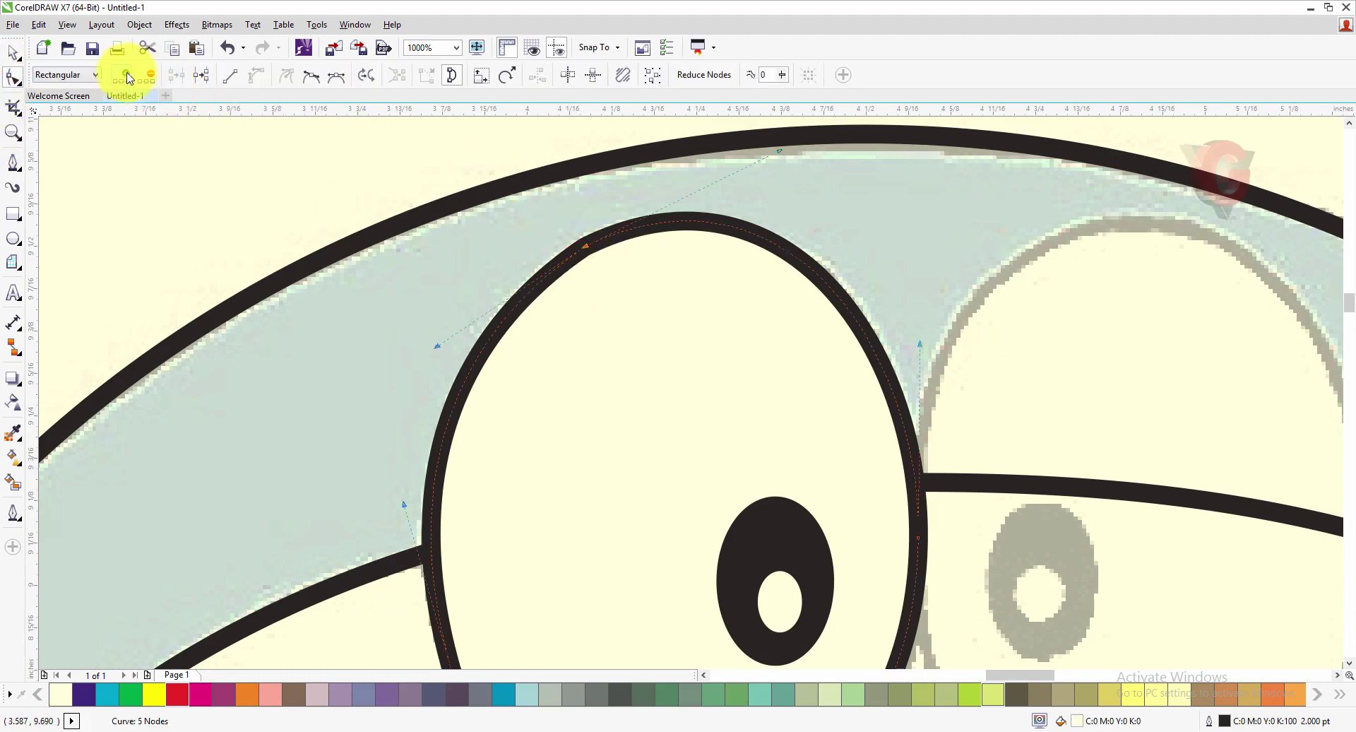
left_click(149, 75)
scroll(735, 255, "down", 2)
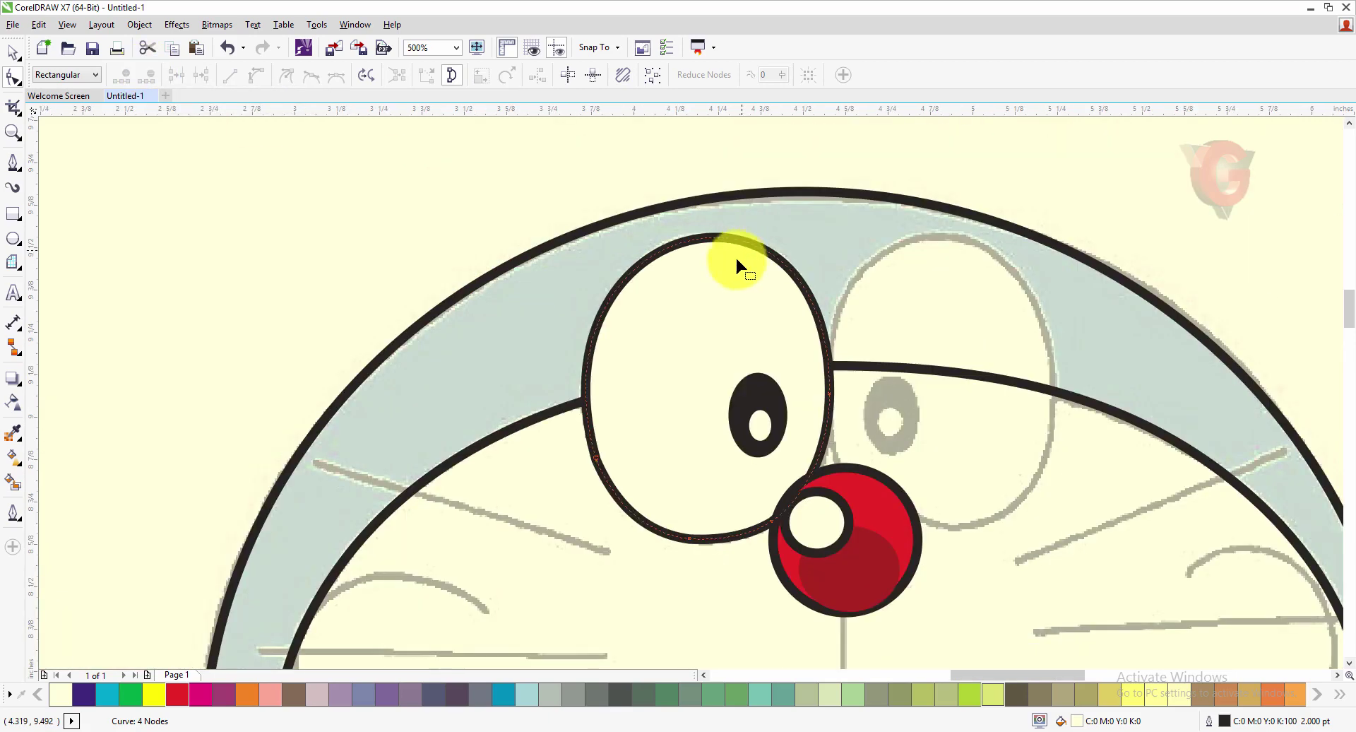
left_click(564, 424)
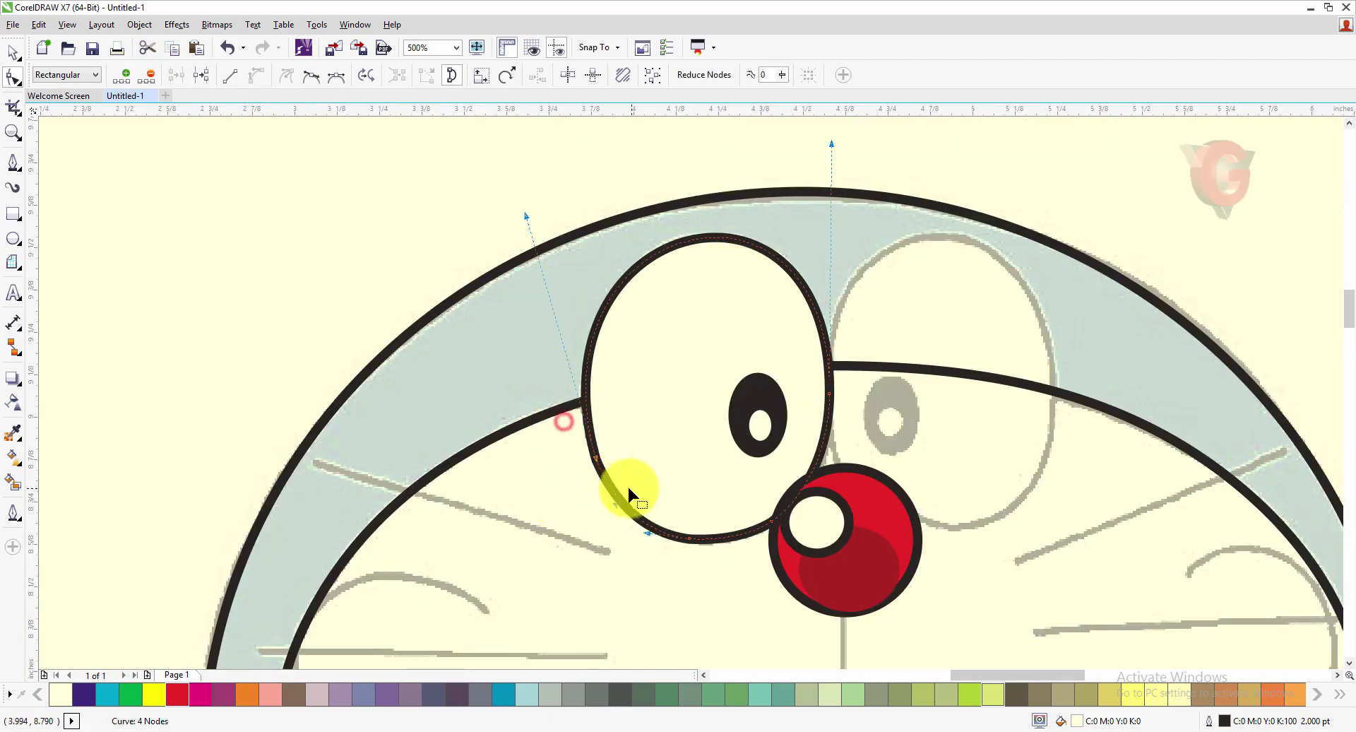
left_click(151, 76)
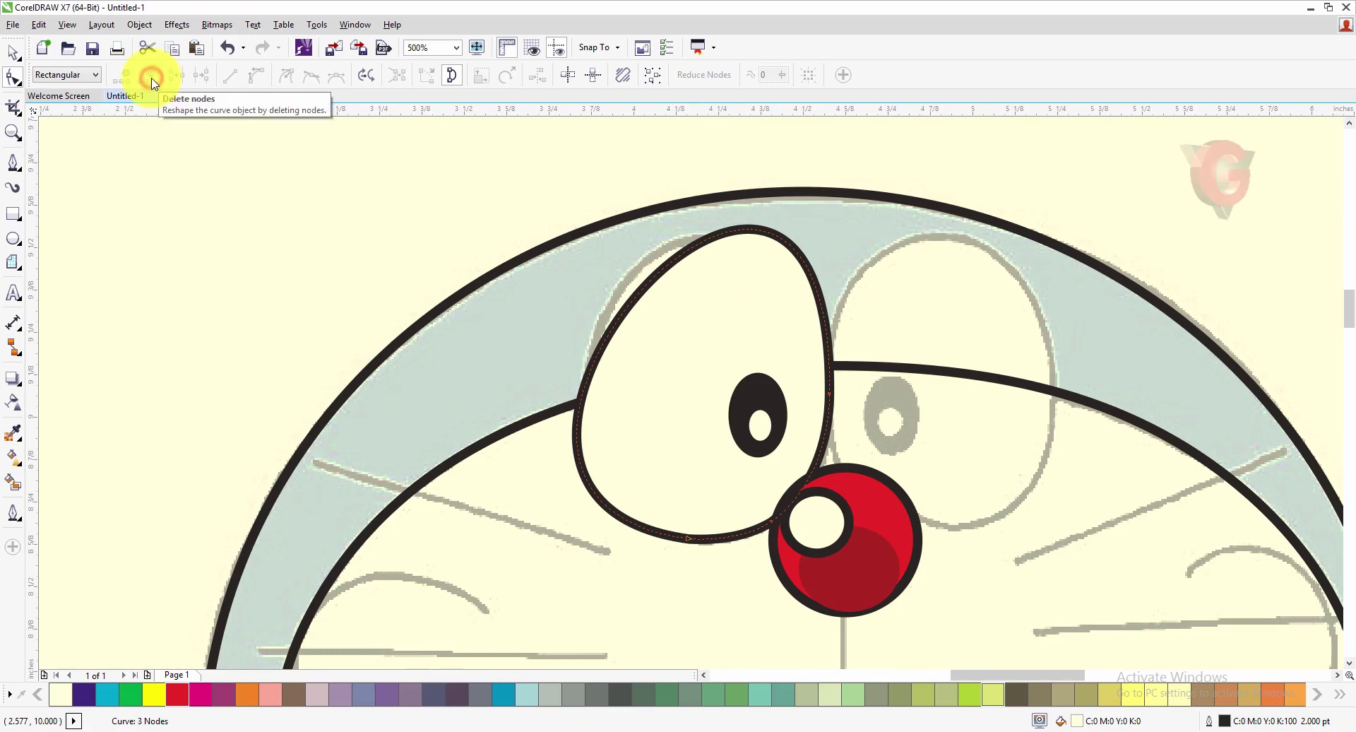
Step: Undo both node deletions on the left eye's outline and set the view mode to Enhanced
left_click(39, 25)
left_click(63, 45)
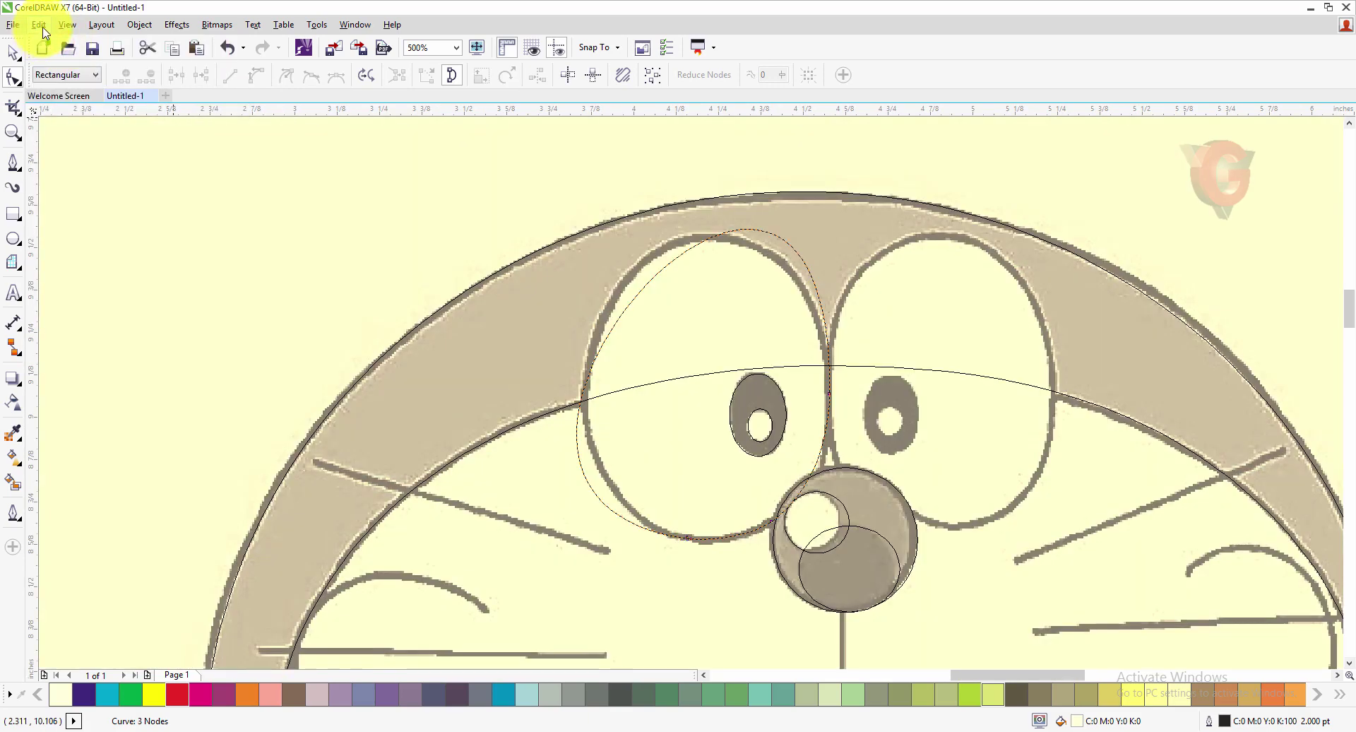
left_click(37, 26)
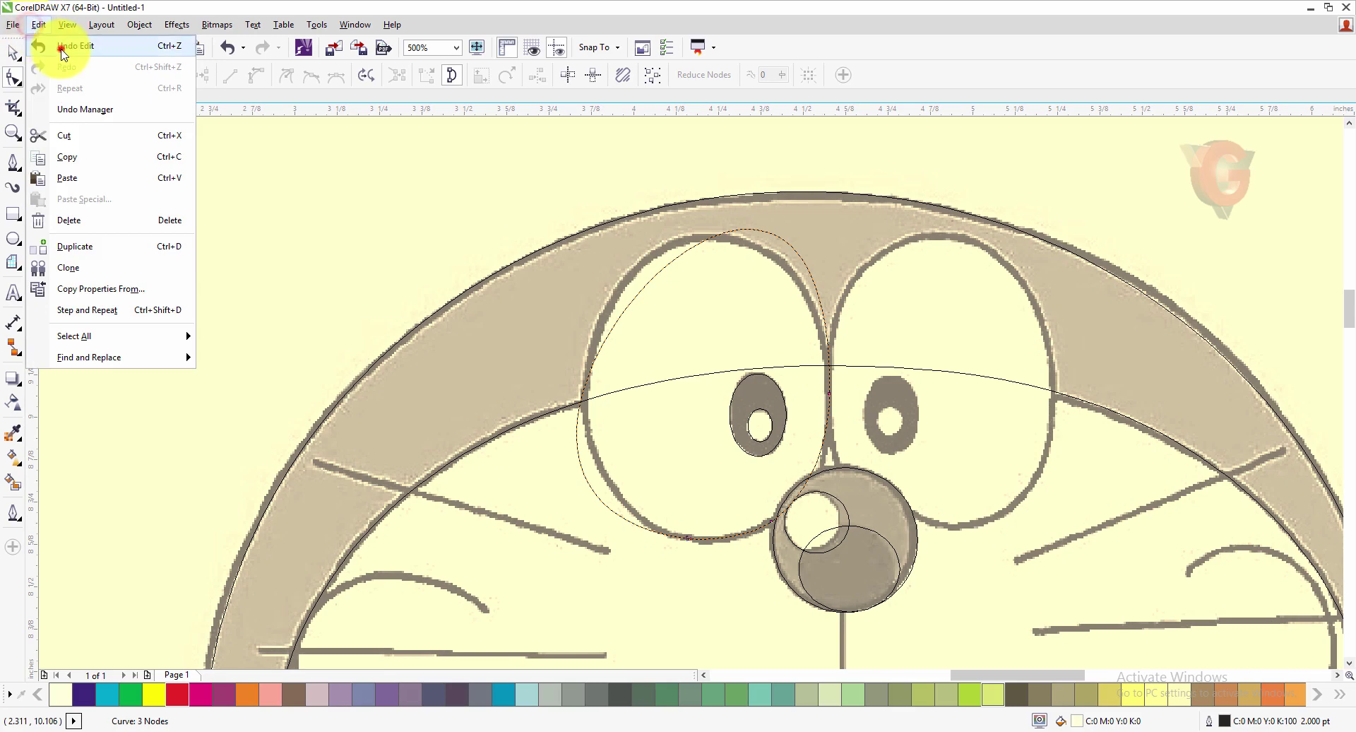
left_click(76, 46)
left_click(41, 26)
left_click(59, 45)
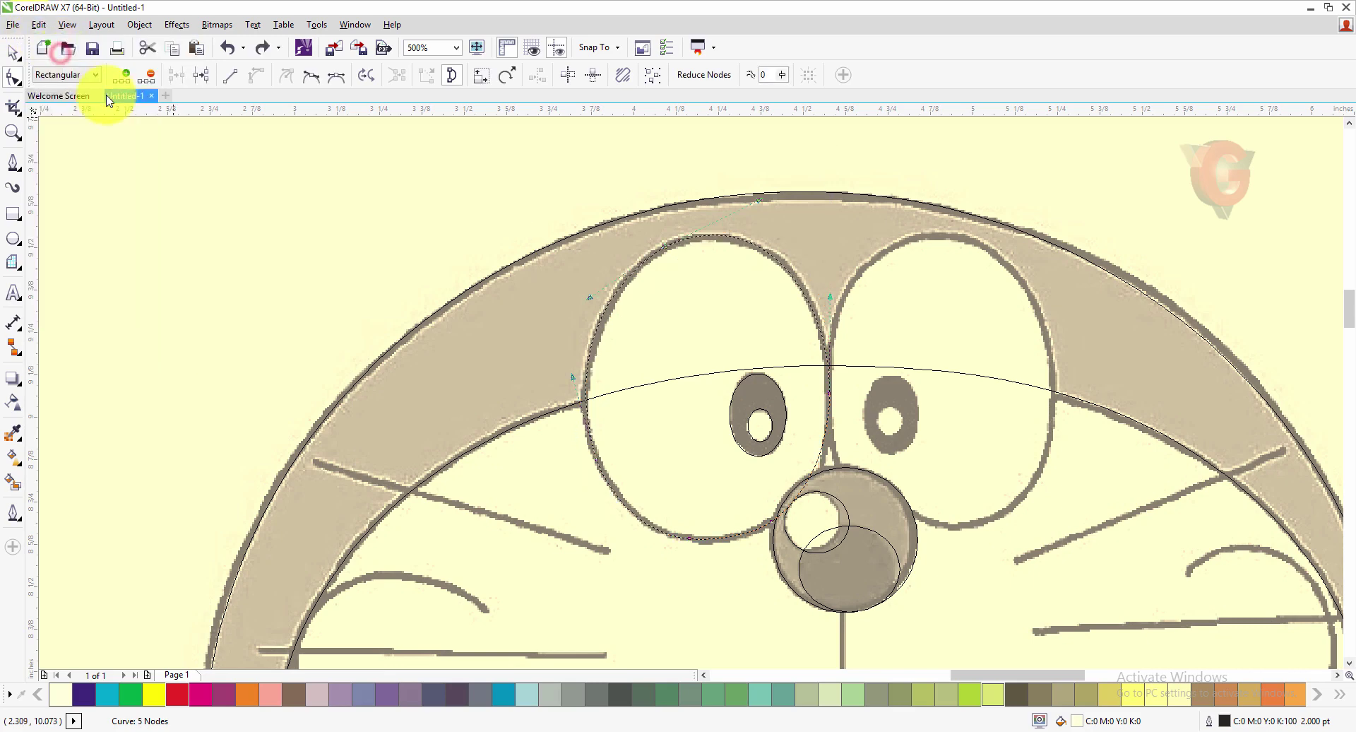
left_click(39, 24)
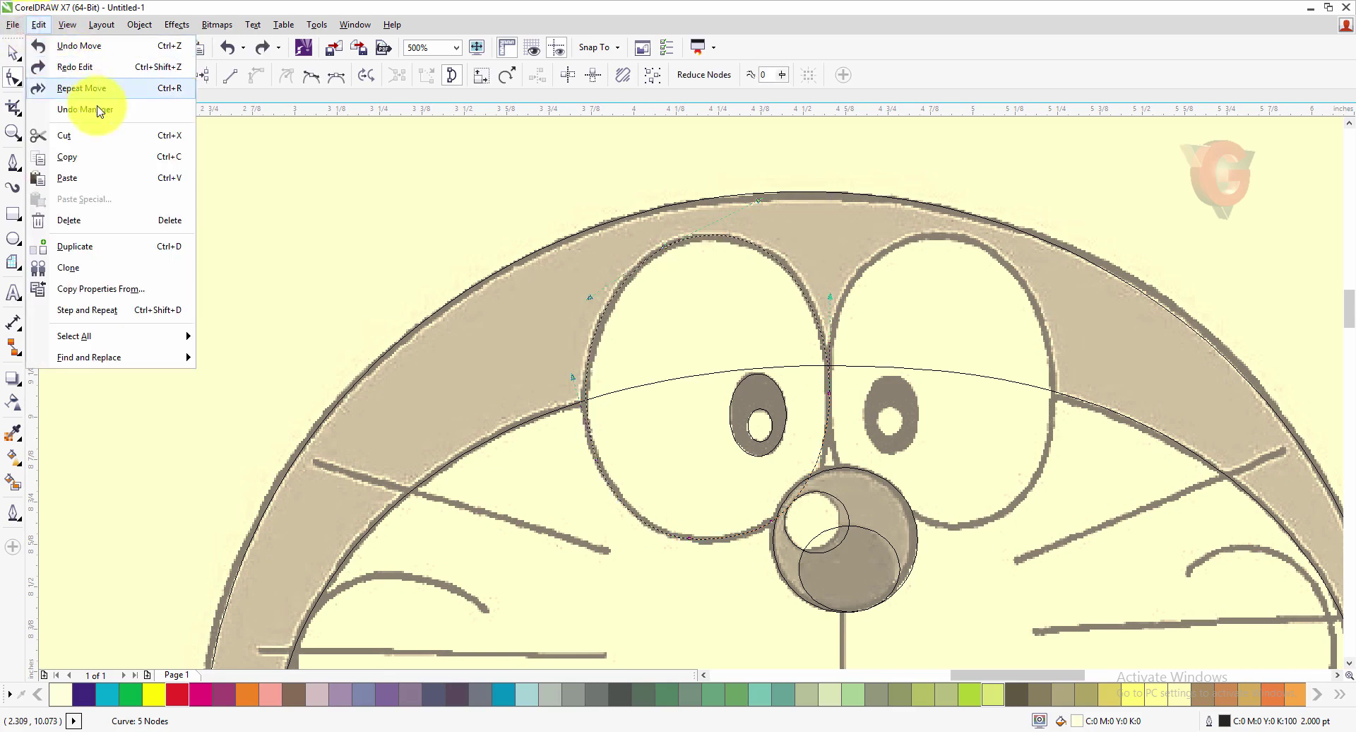
left_click(66, 23)
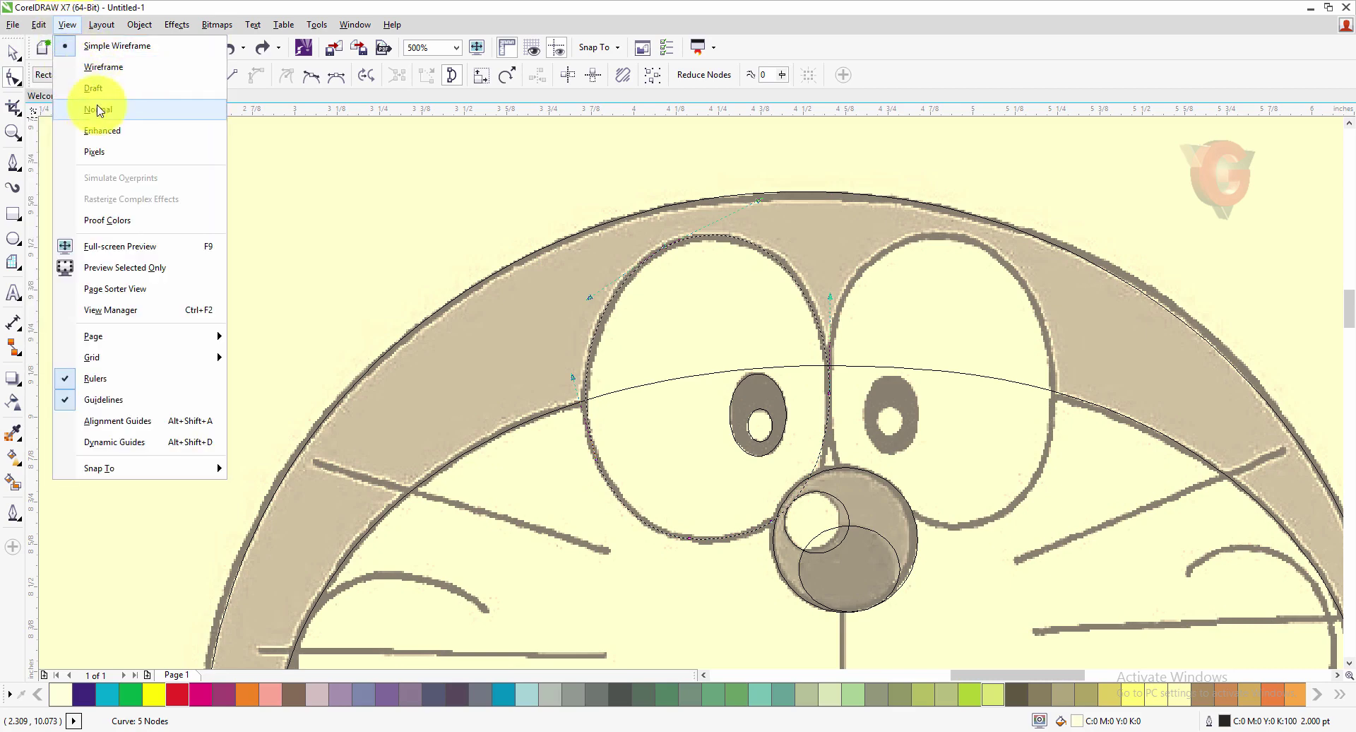
left_click(101, 130)
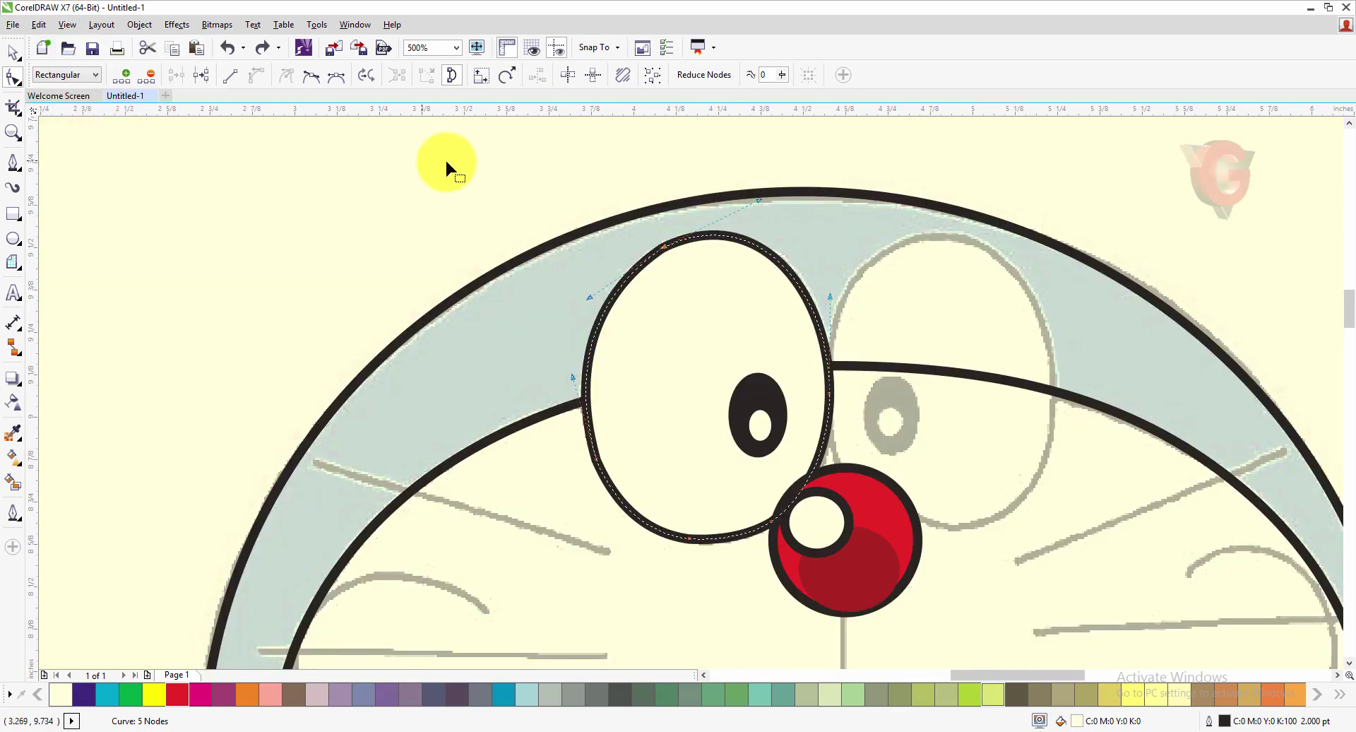
Step: Add a node on the upper-left curve of the left eye's outline and delete the old node beside it
scroll(460, 194, "down", 4)
scroll(517, 217, "up", 4)
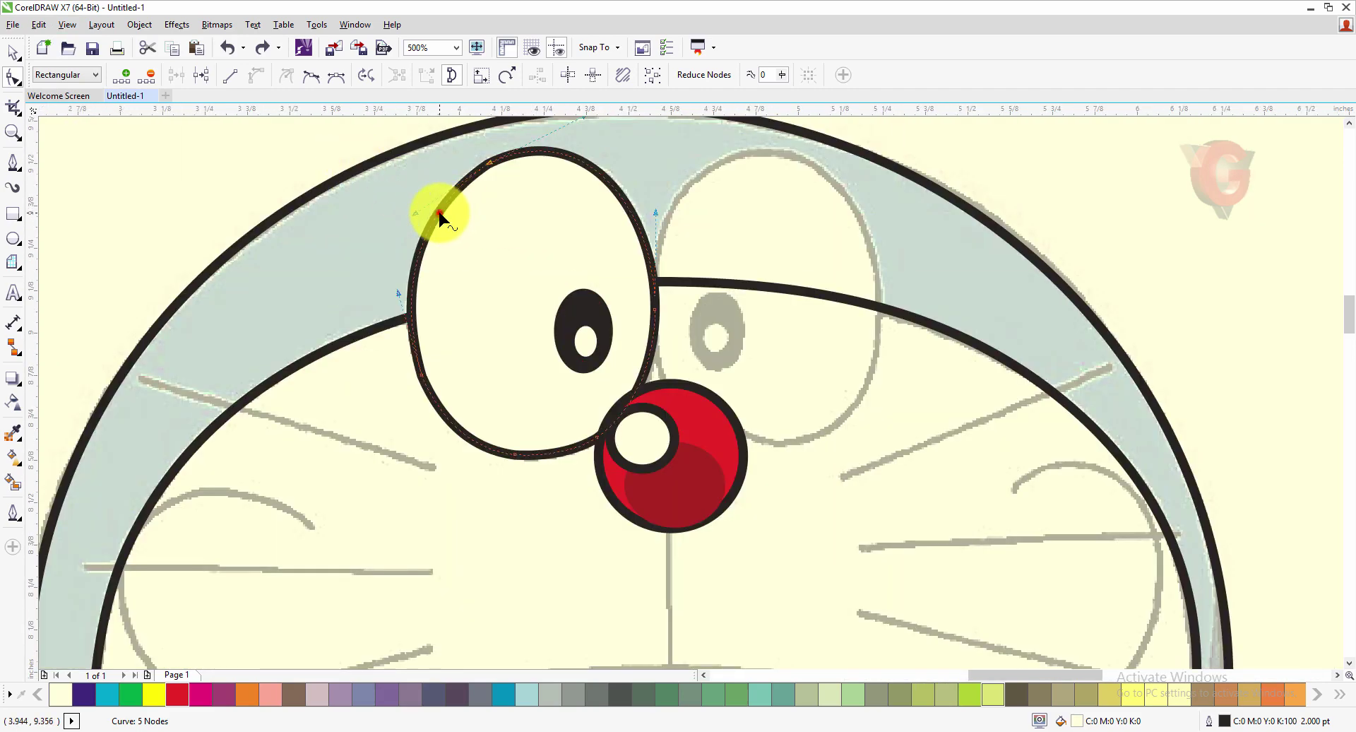
left_click(614, 204)
scroll(604, 202, "down", 4)
scroll(596, 181, "up", 4)
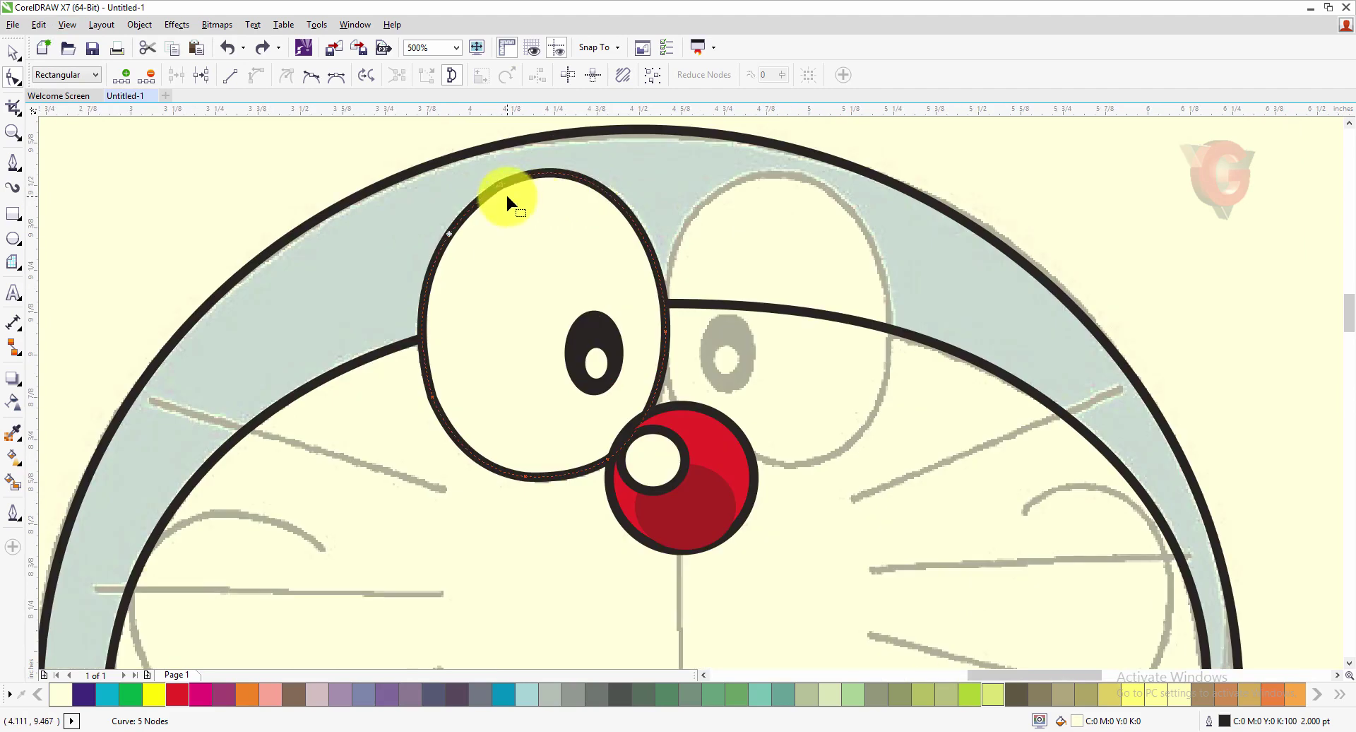
left_click(463, 133)
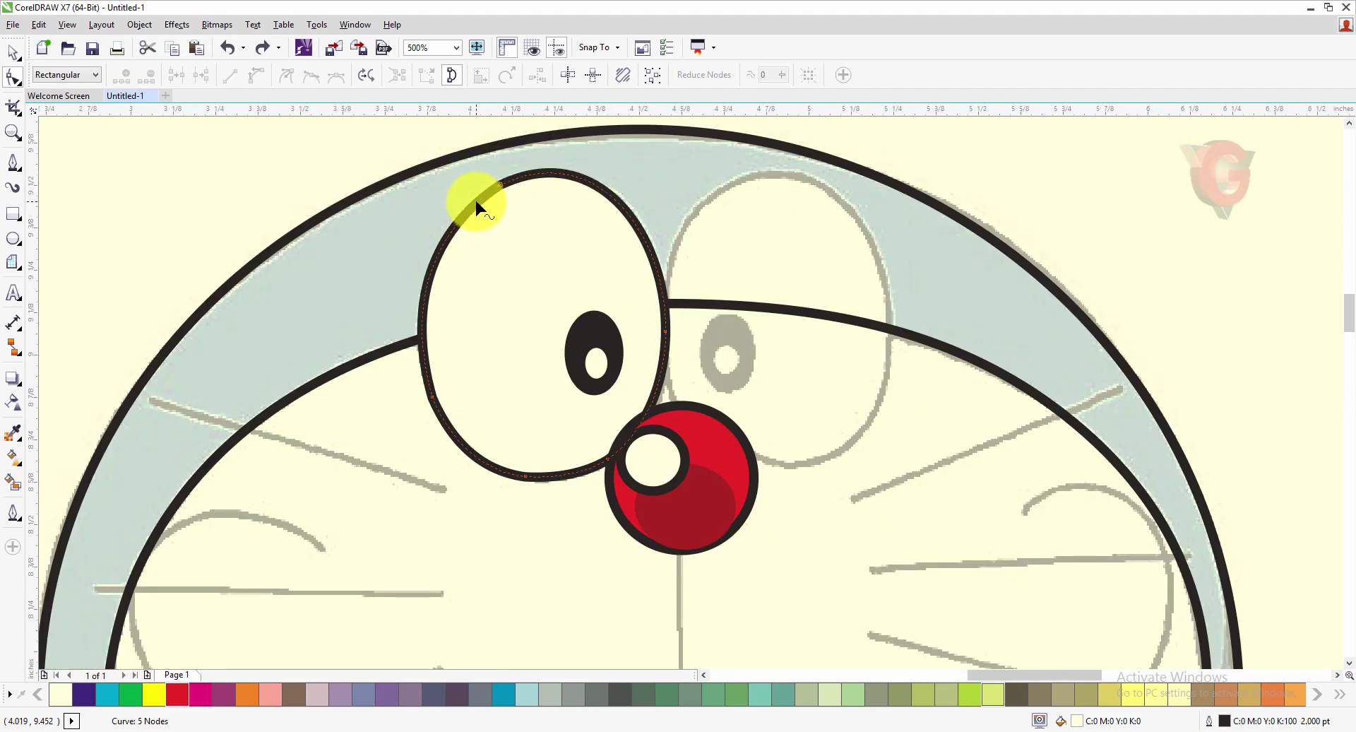
double_click(477, 202)
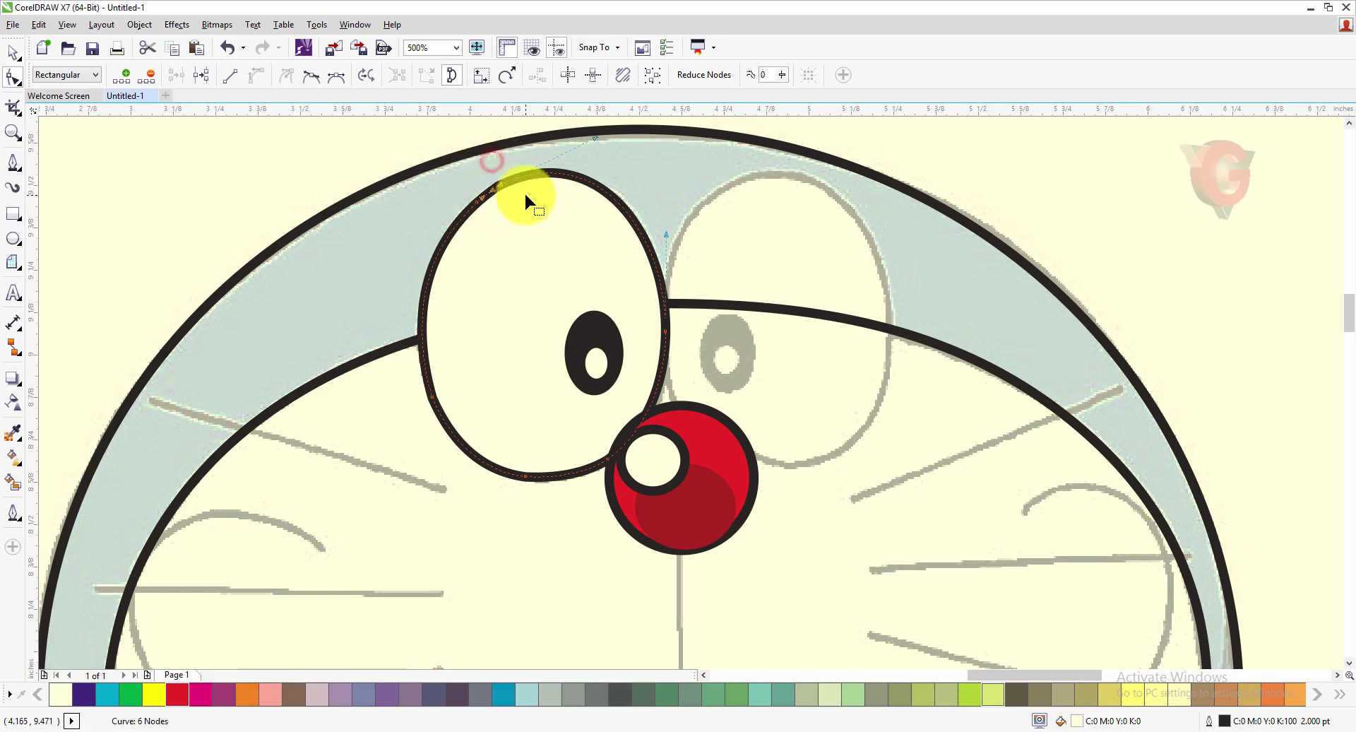
left_click(150, 75)
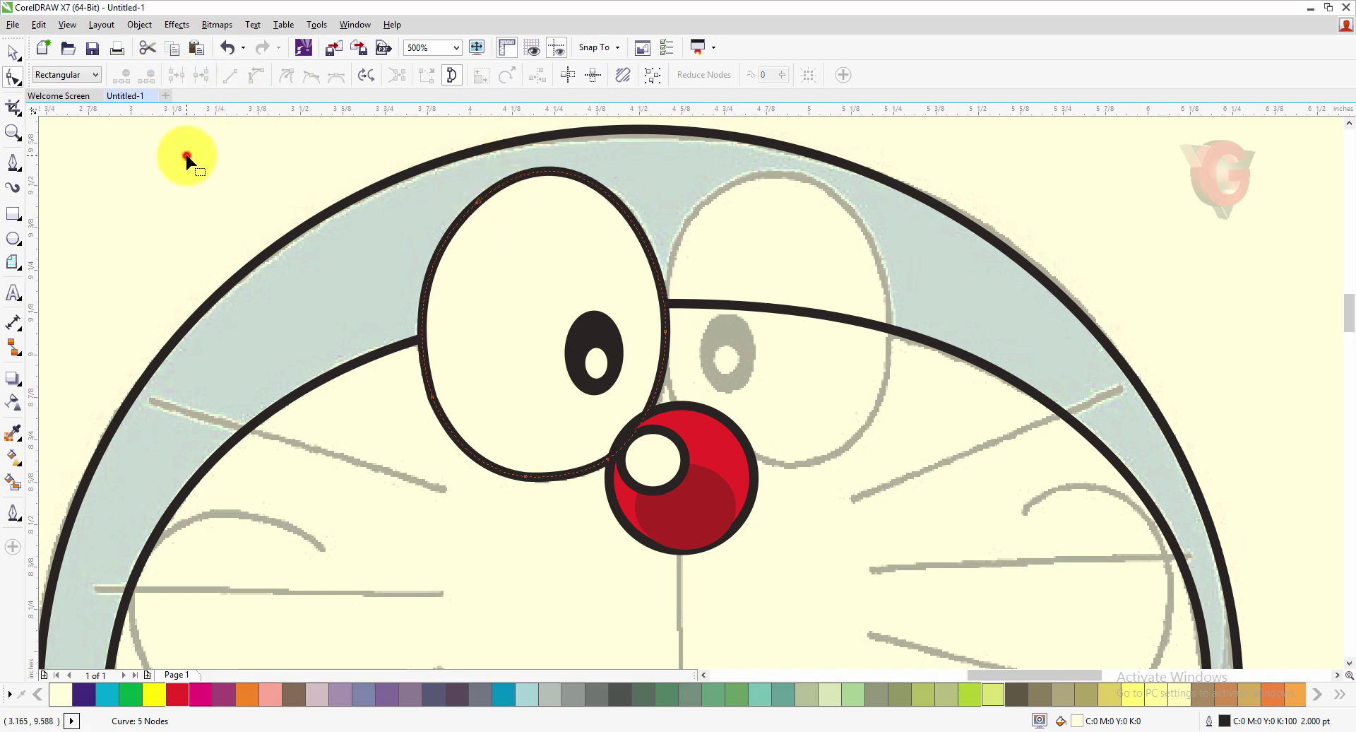
scroll(483, 244, "down", 2)
scroll(490, 332, "up", 2)
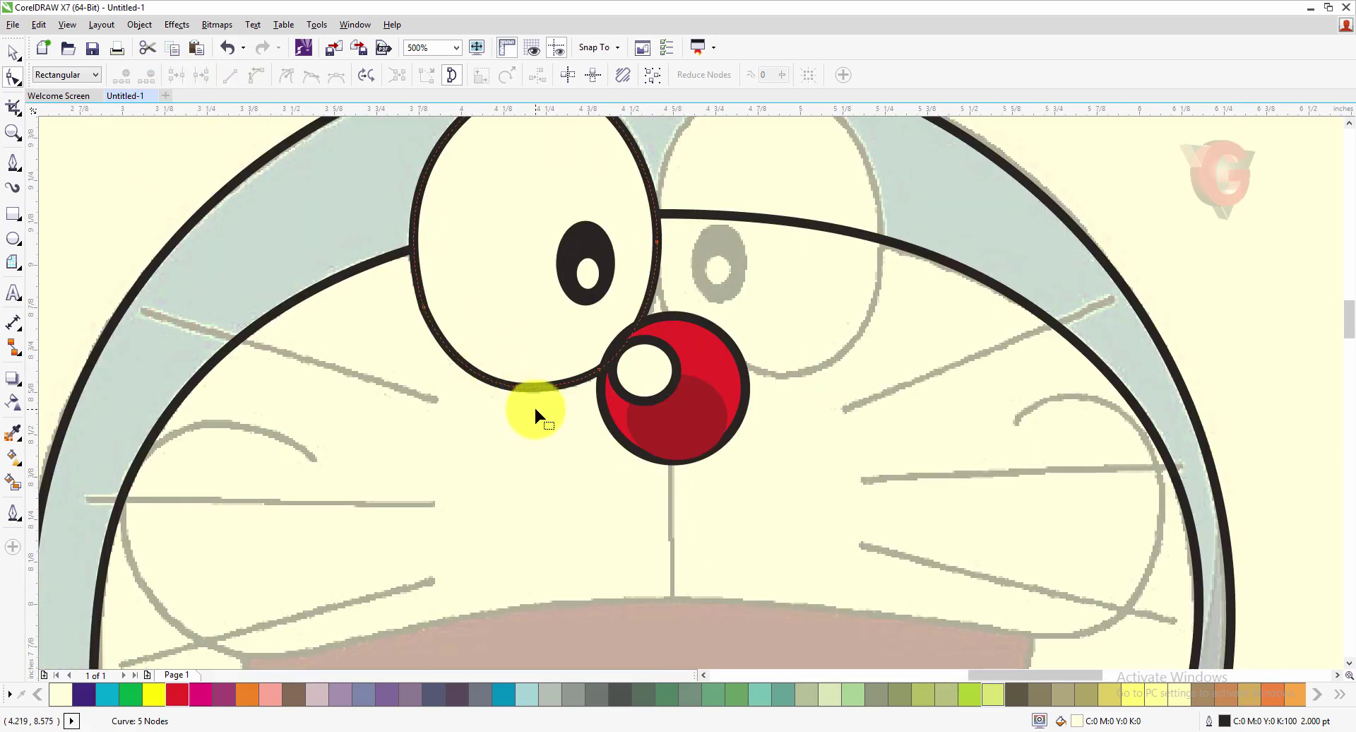
scroll(575, 430, "down", 2)
Step: Copy the complete left eye with its pupil and highlight and paste the duplicate in place
left_click(13, 52)
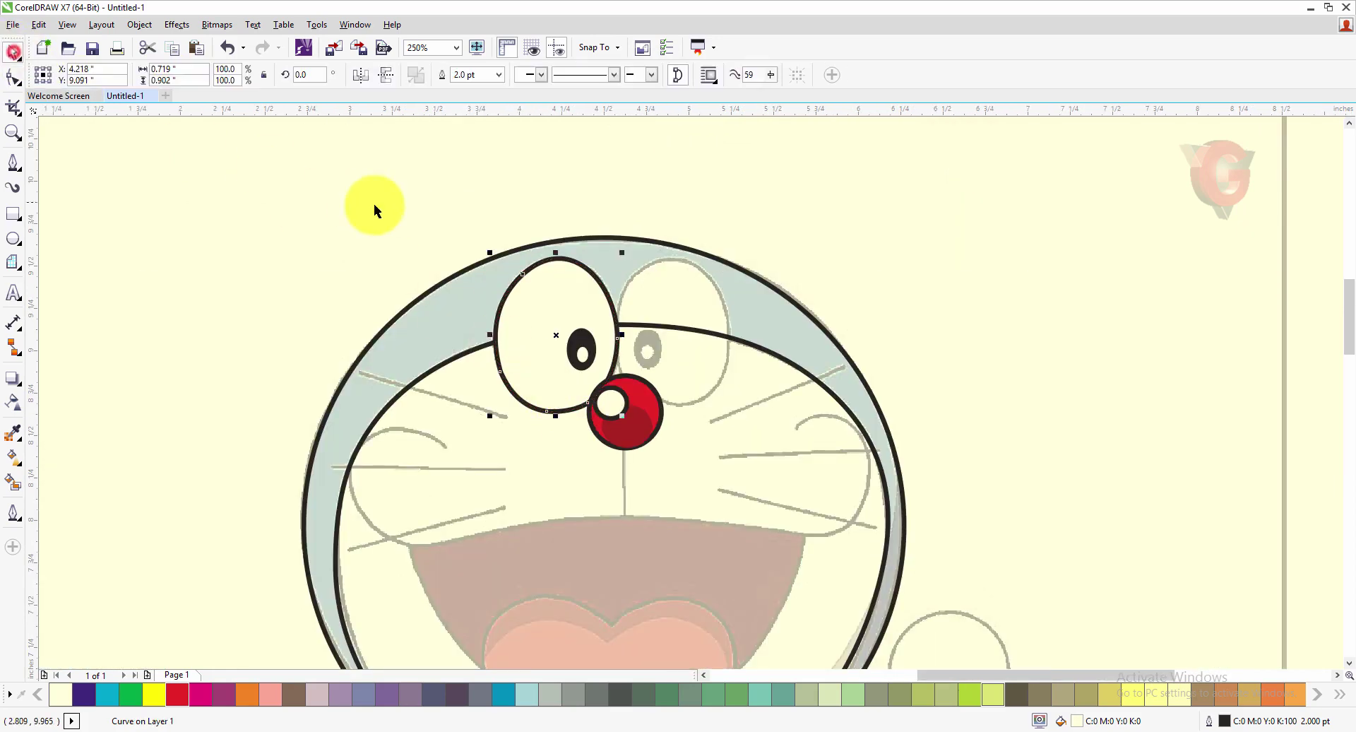
left_click(374, 205)
mouse_move(632, 419)
left_mouse_down()
mouse_move(616, 414)
mouse_move(621, 428)
left_mouse_up()
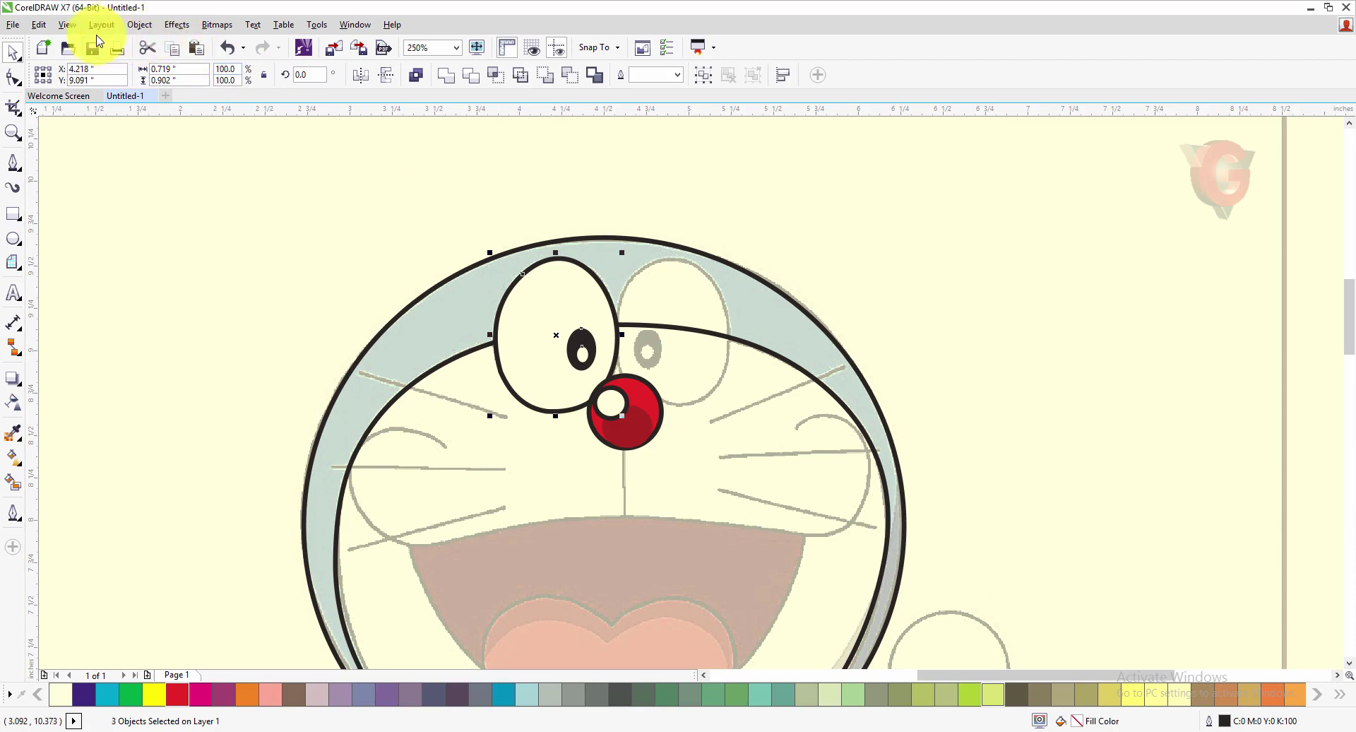
left_click(39, 24)
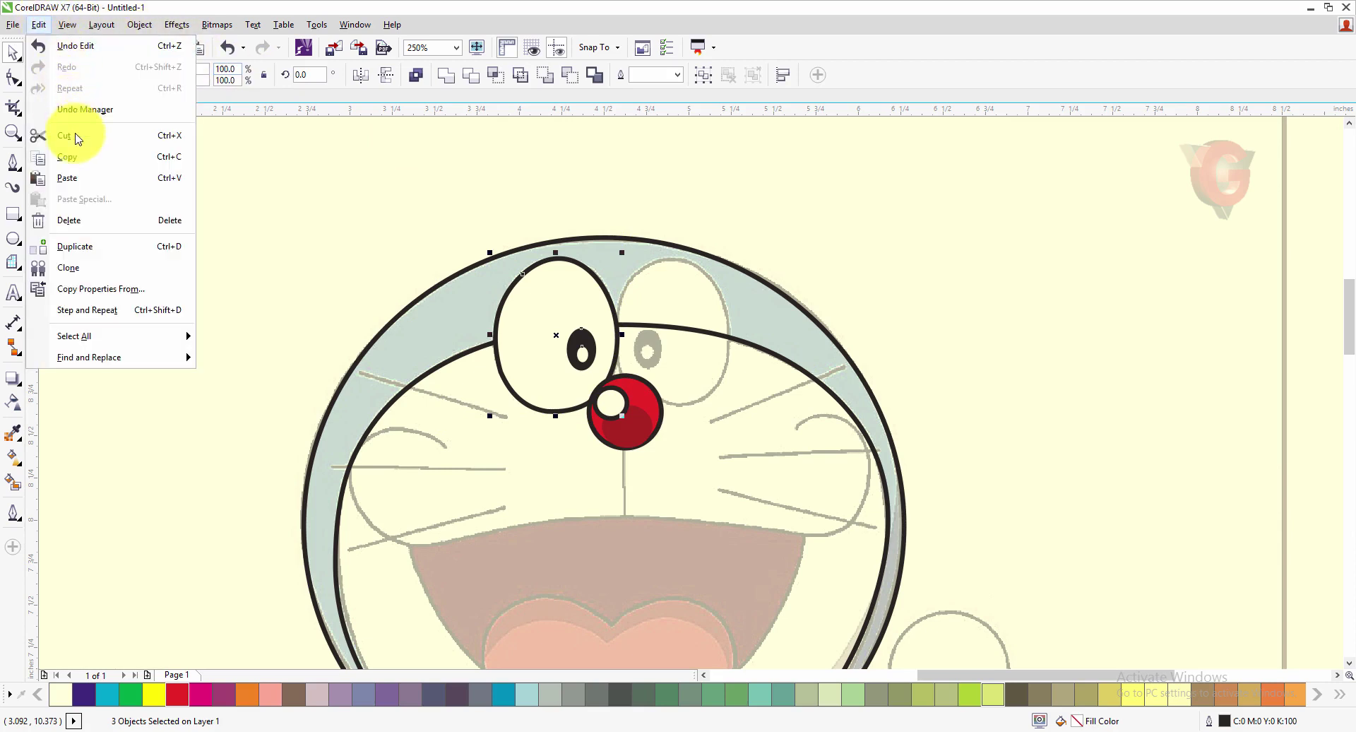
left_click(71, 157)
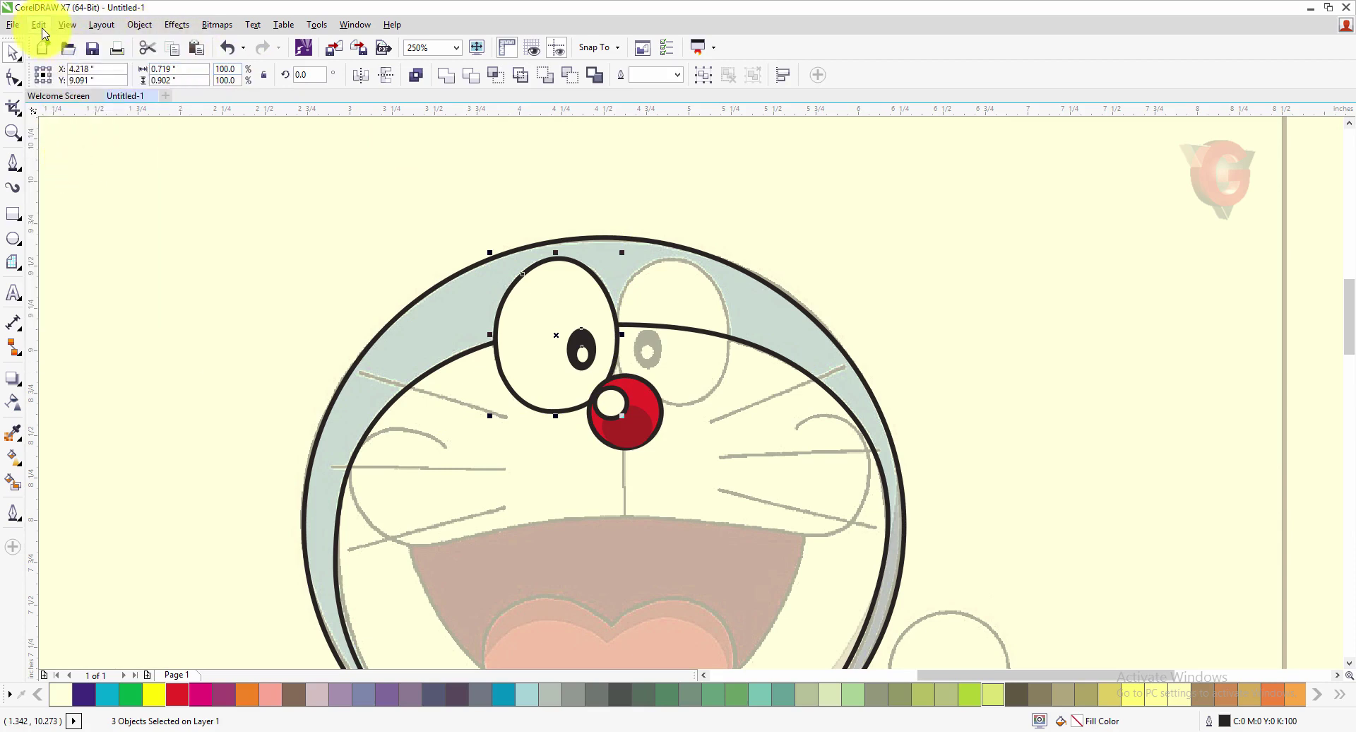
left_click(41, 27)
left_click(66, 177)
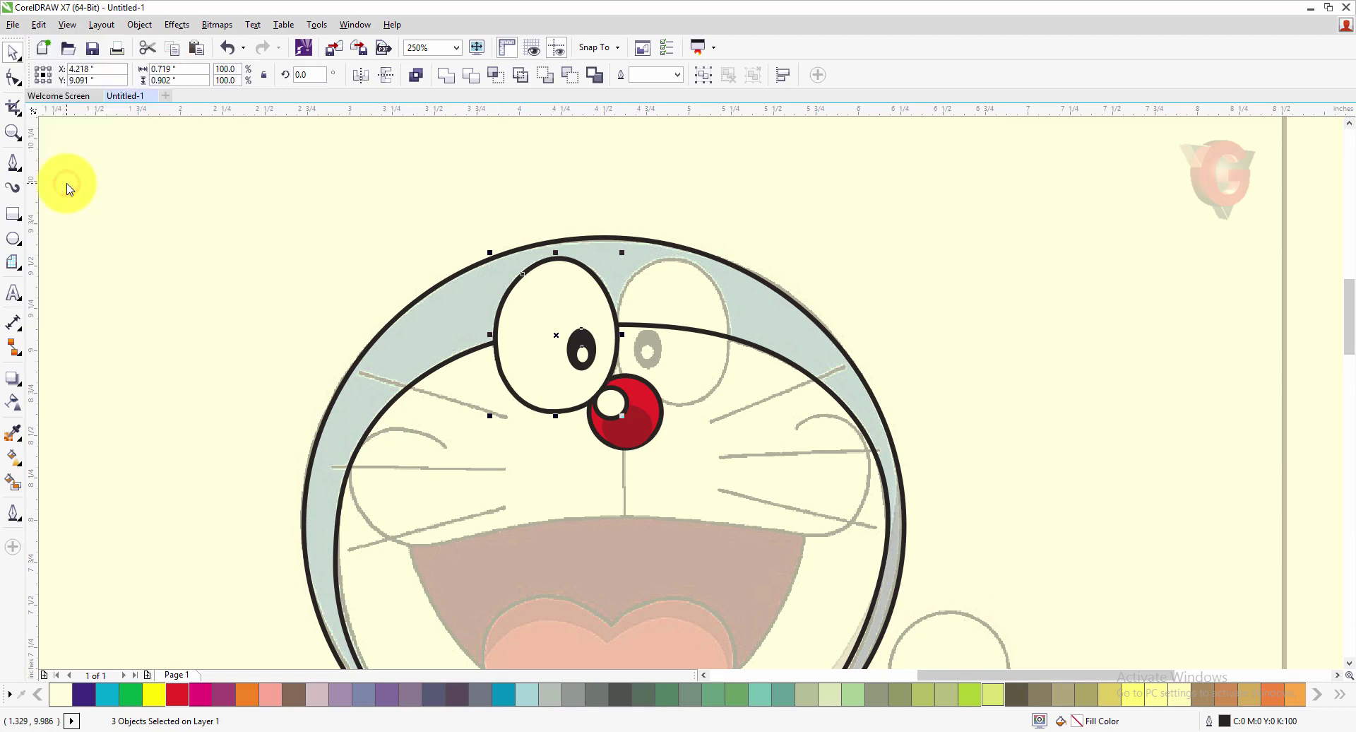
Step: Mirror the pasted eye horizontally and move it over the reference's right eye
left_click(359, 76)
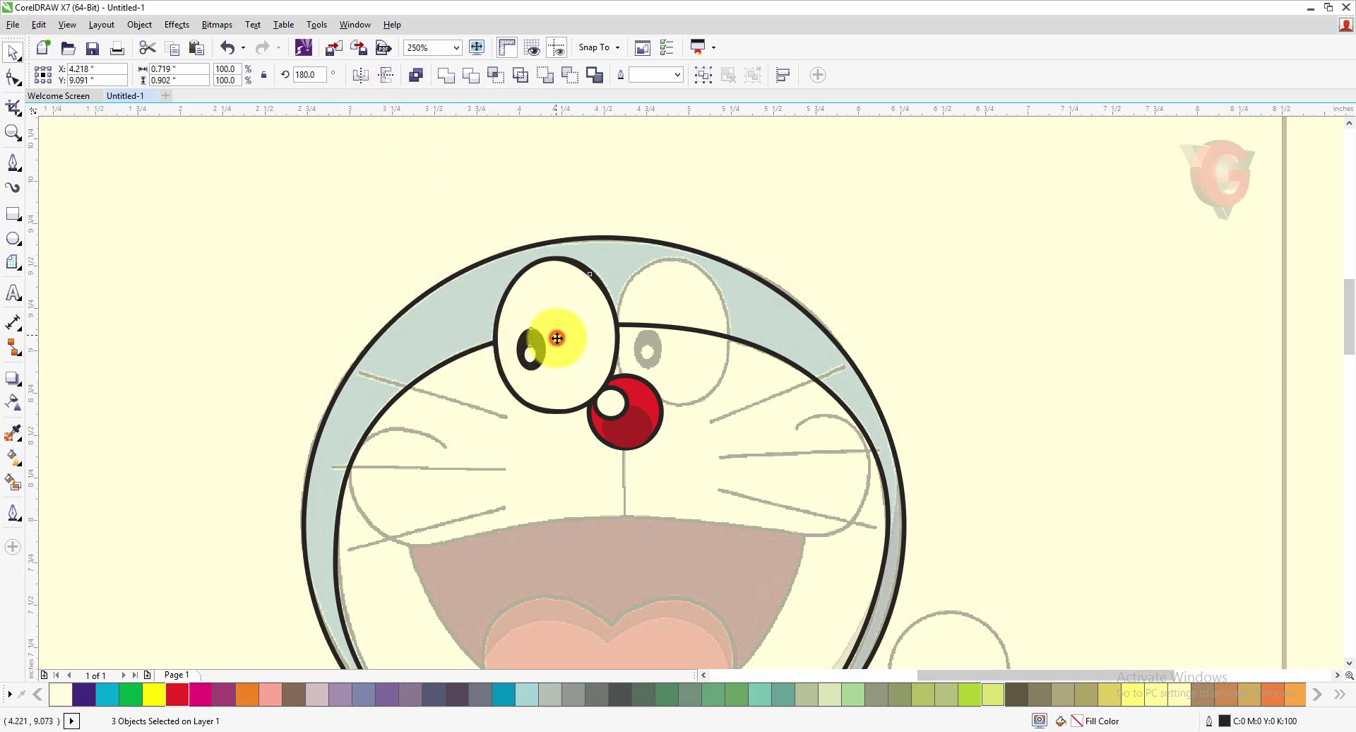
left_click_drag(557, 338, 675, 336)
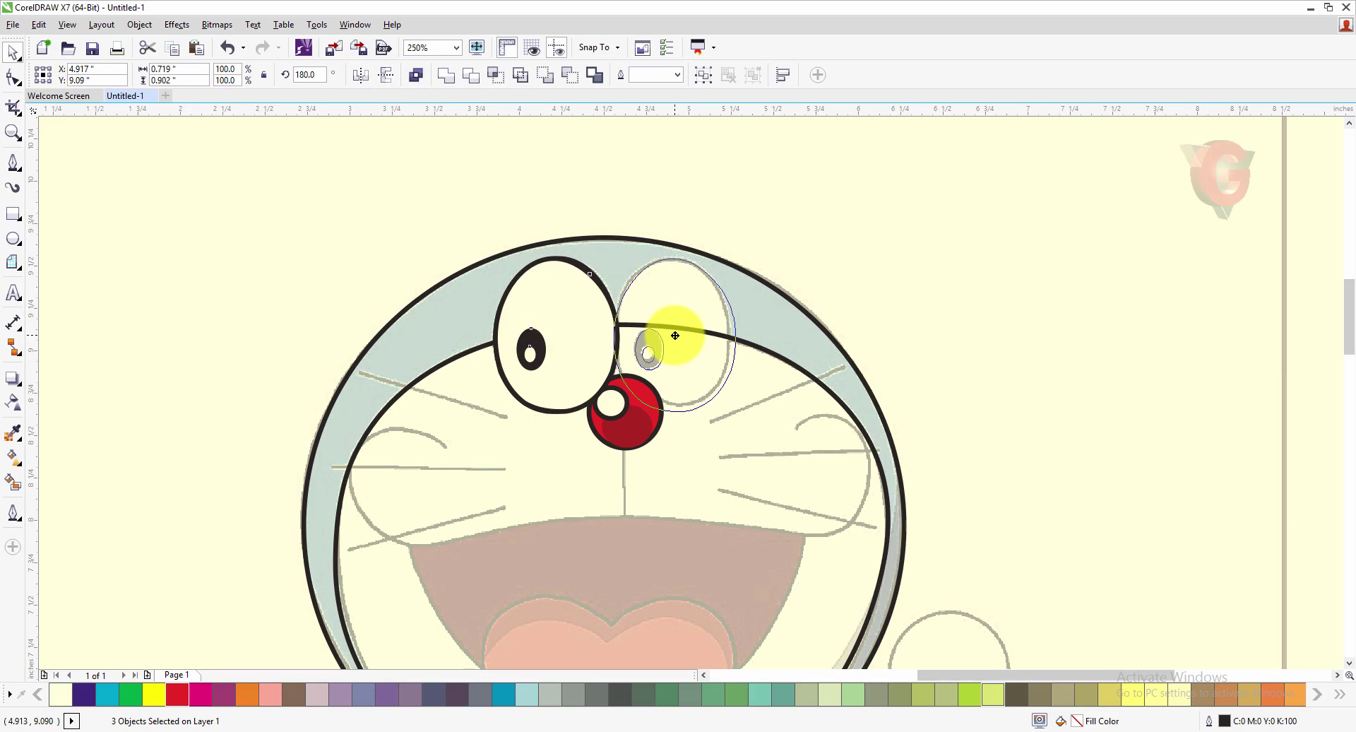
left_click_drag(676, 335, 676, 336)
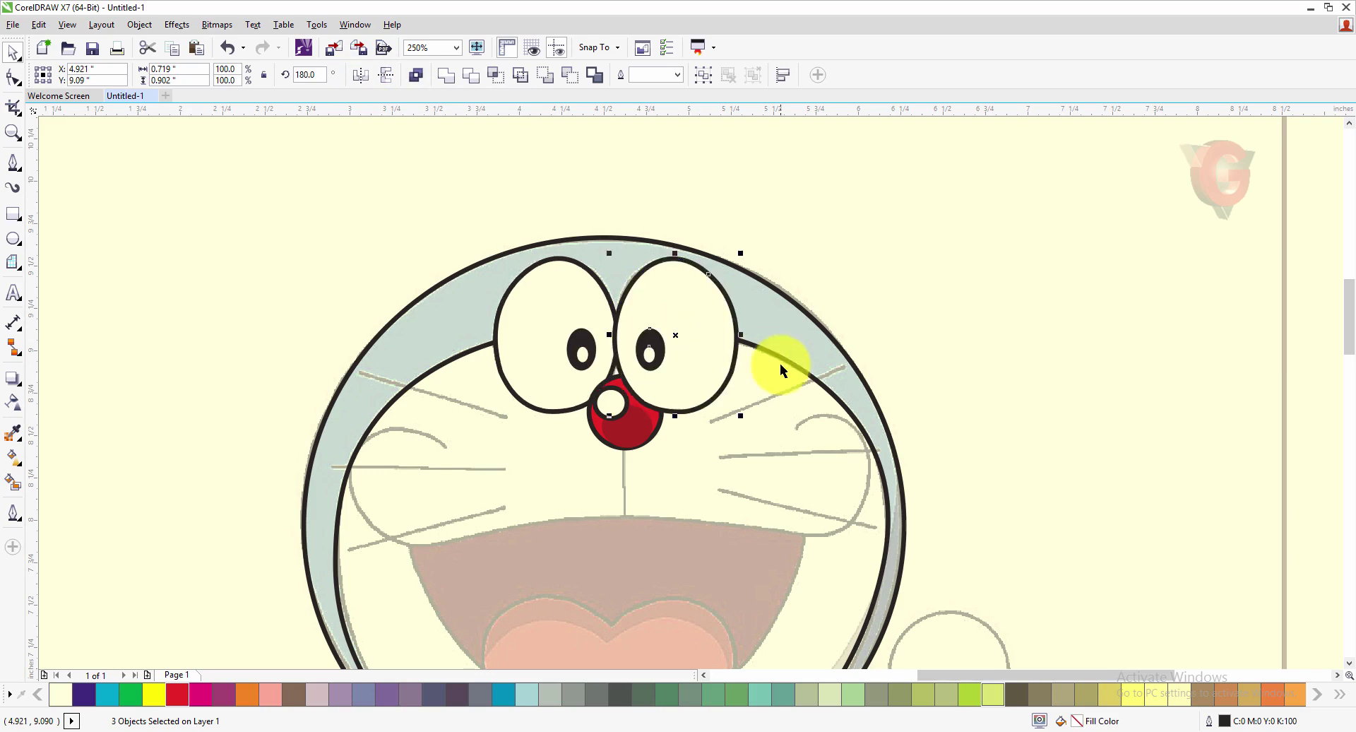
Step: Scale the right eye down to about 0.689 × 0.865 inches to match the reference, and deselect it
left_click_drag(740, 417, 729, 404)
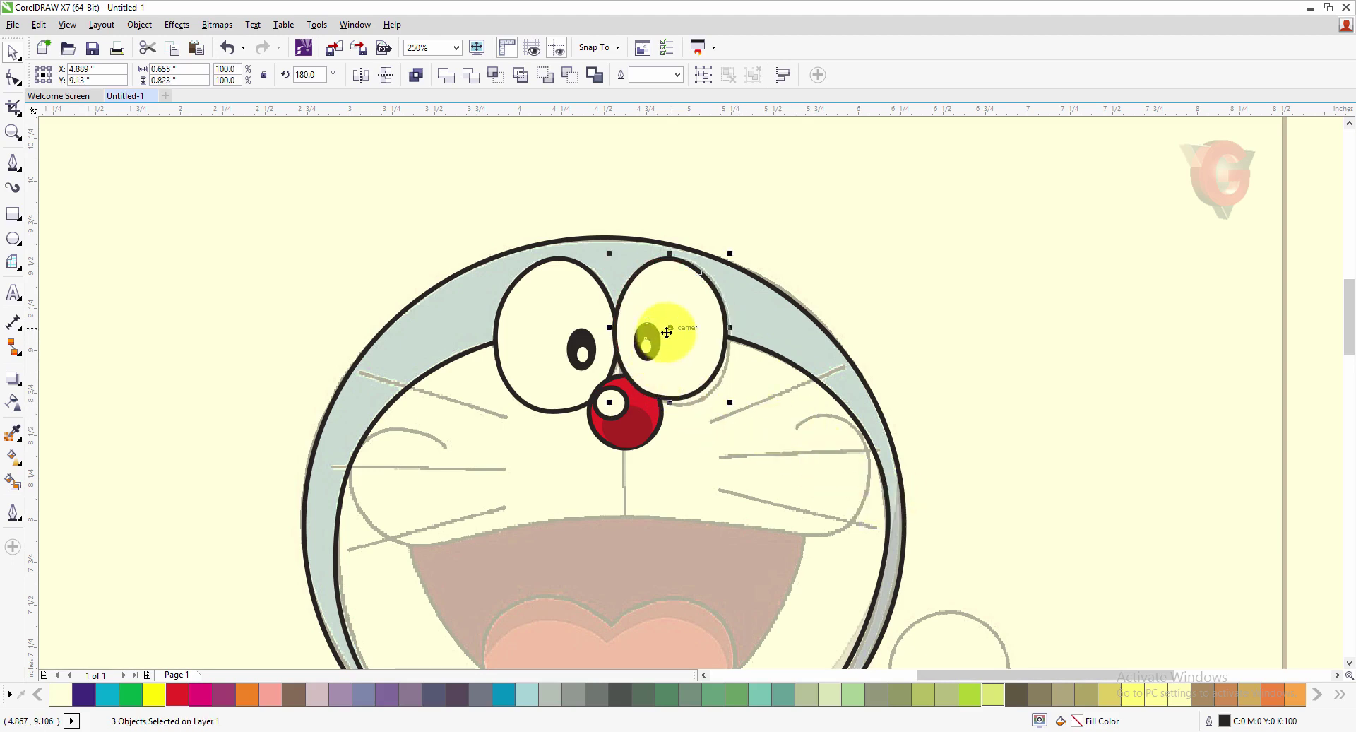
scroll(705, 378, "up", 2)
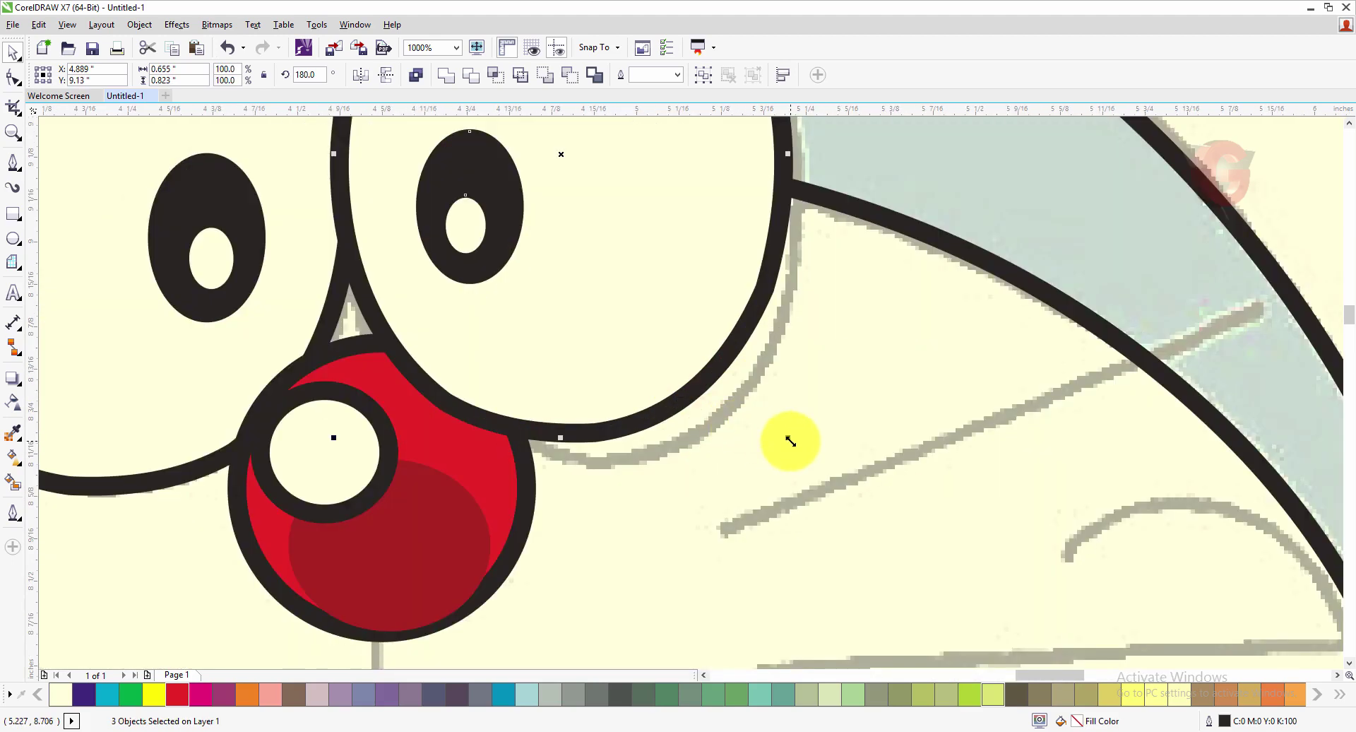
left_click_drag(790, 442, 830, 469)
scroll(621, 506, "down", 1)
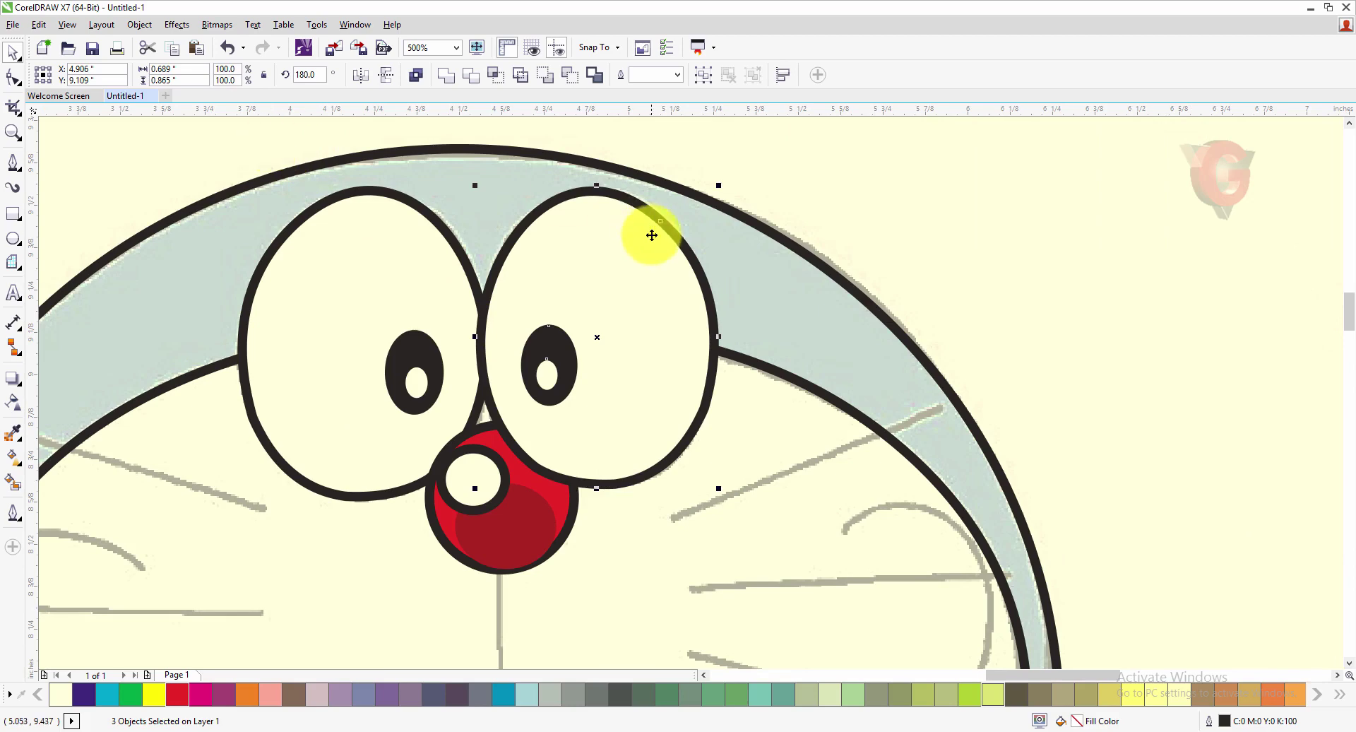
scroll(651, 233, "down", 1)
left_click(392, 155)
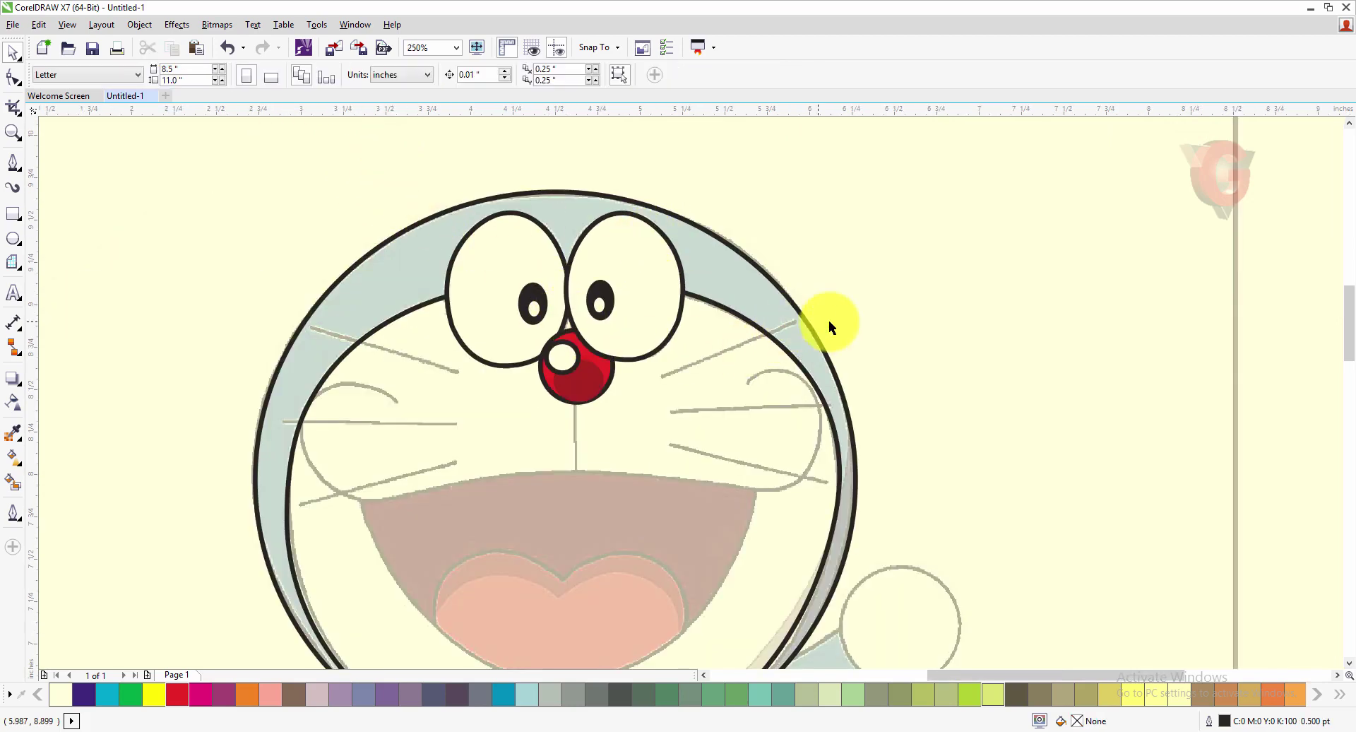
Step: Bring the complete nose with its highlight and shading to the front of the page, and deselect it
left_click_drag(670, 408, 515, 319)
left_click(139, 24)
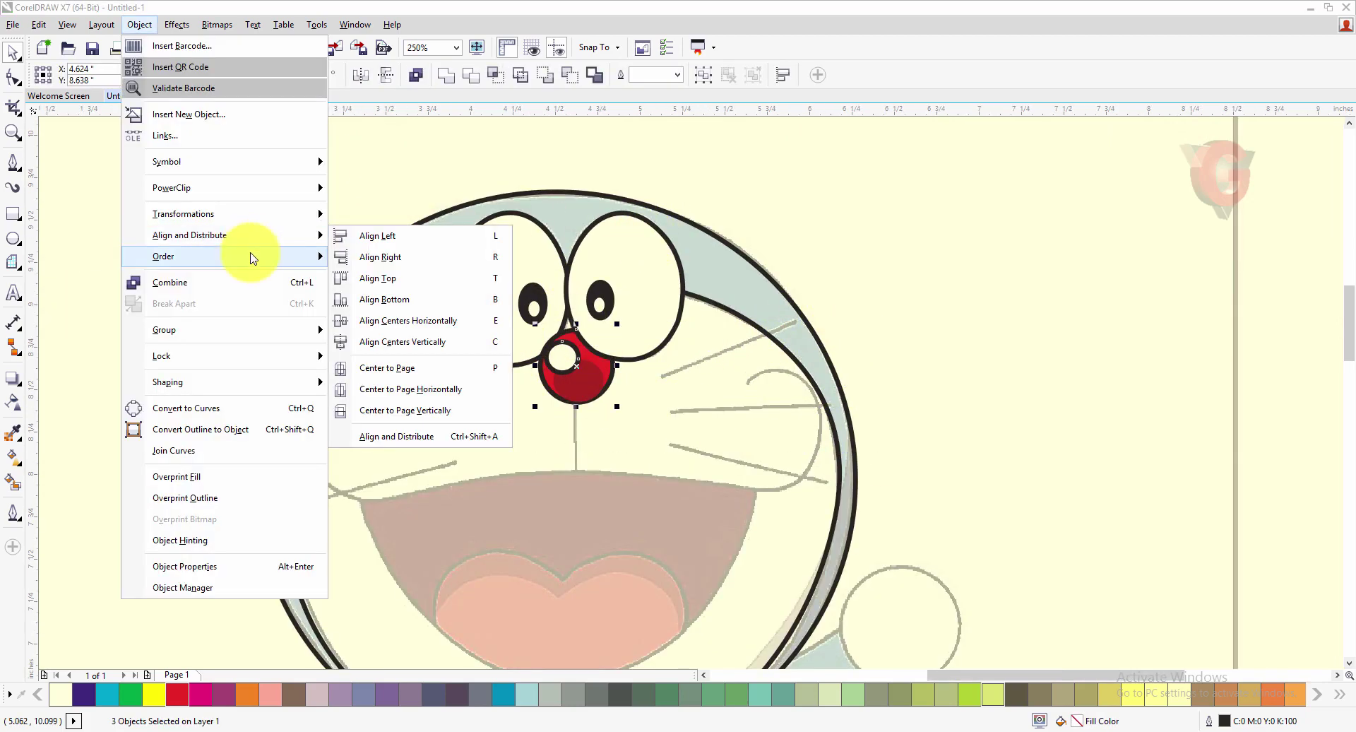
mouse_move(256, 267)
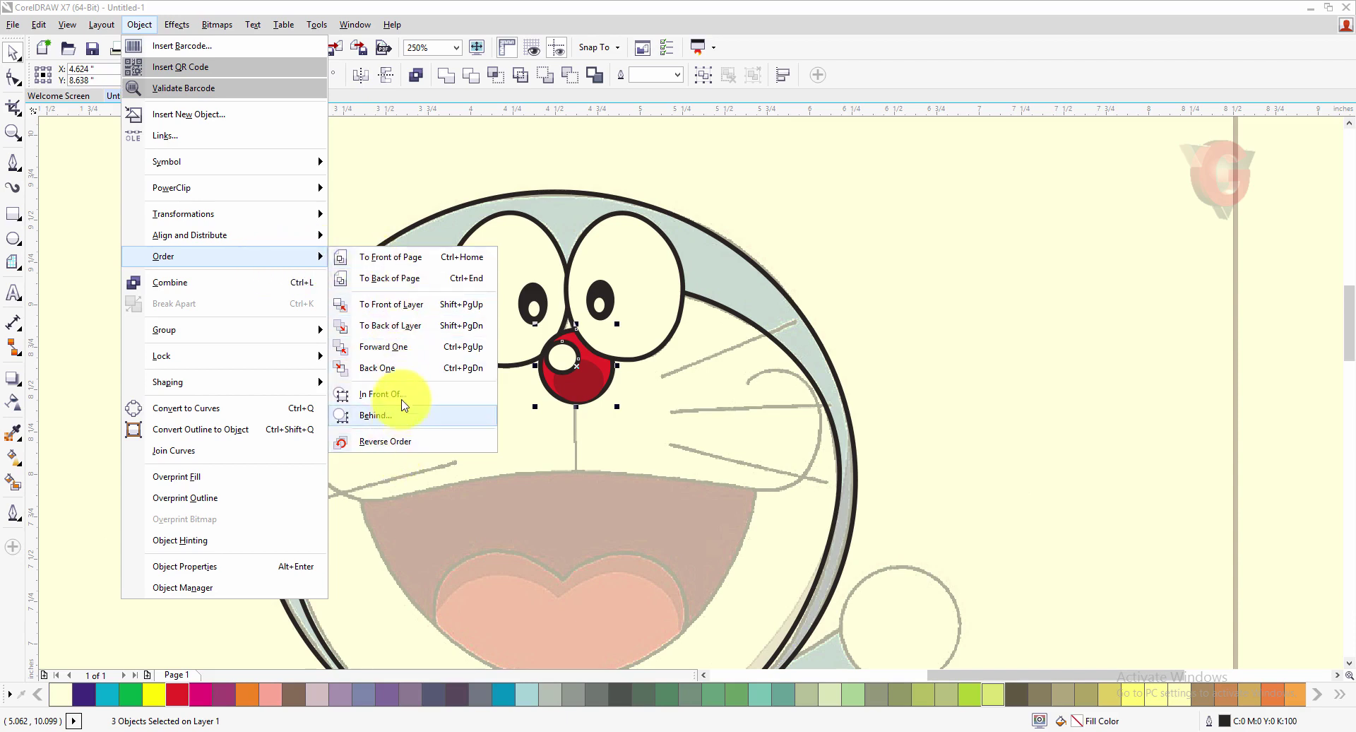
left_click(390, 261)
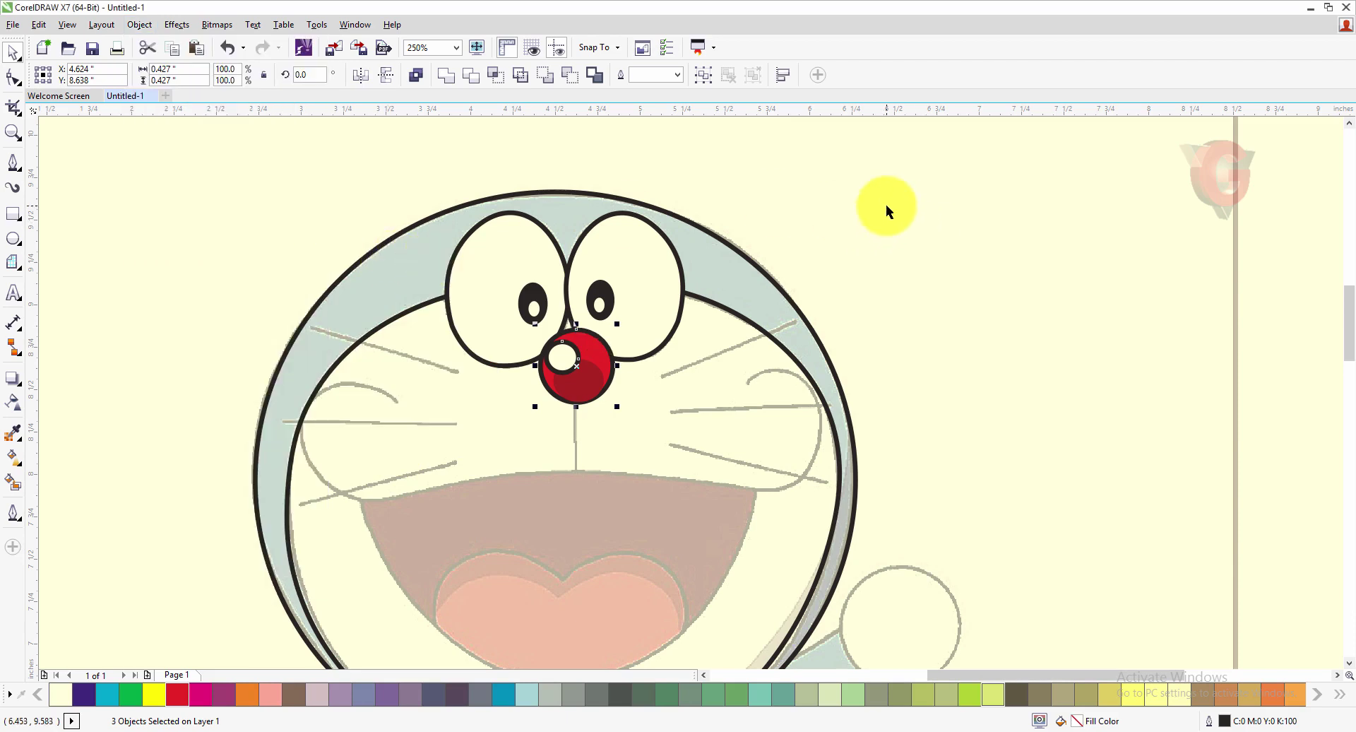
left_click(886, 205)
Step: Move the complete right eye back one level at a time so it sits behind the left eye, and deselect it
left_click_drag(471, 258, 575, 402)
left_click_drag(553, 164, 694, 366)
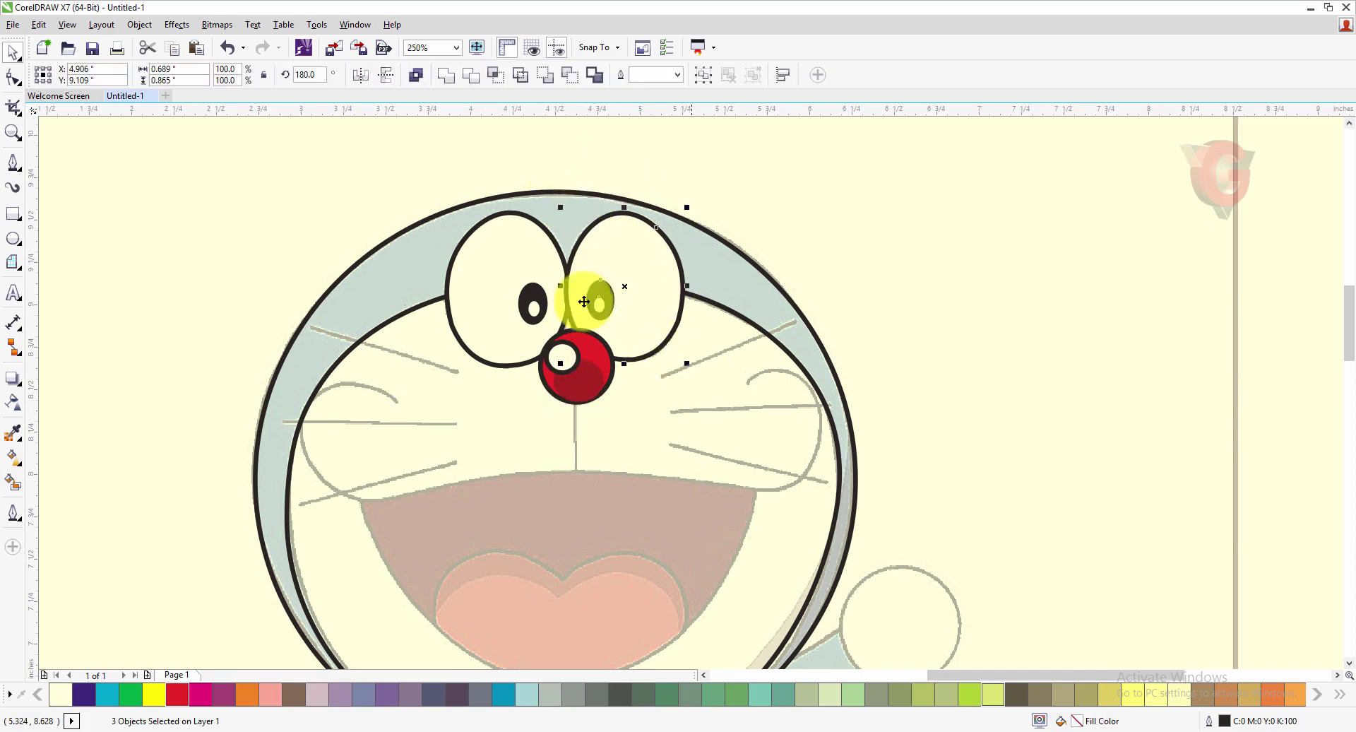
left_click(188, 26)
mouse_move(136, 28)
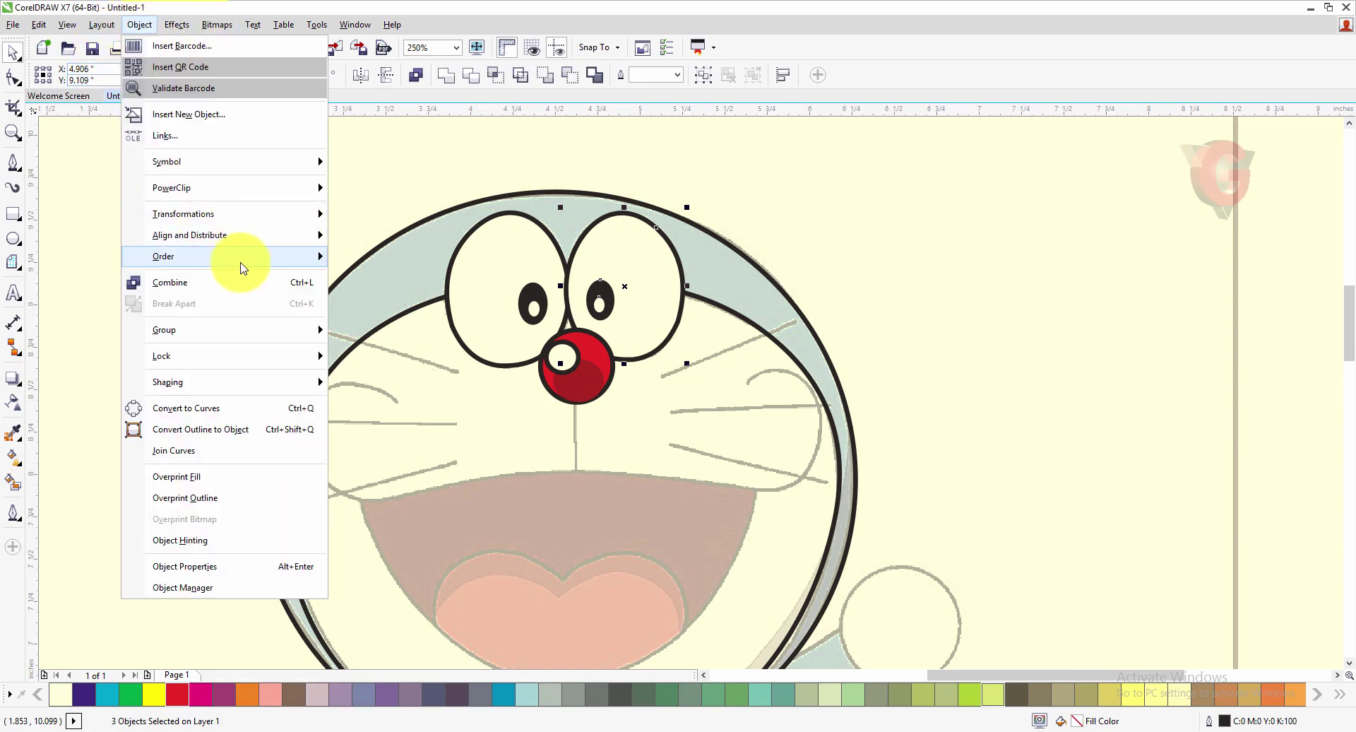
mouse_move(263, 252)
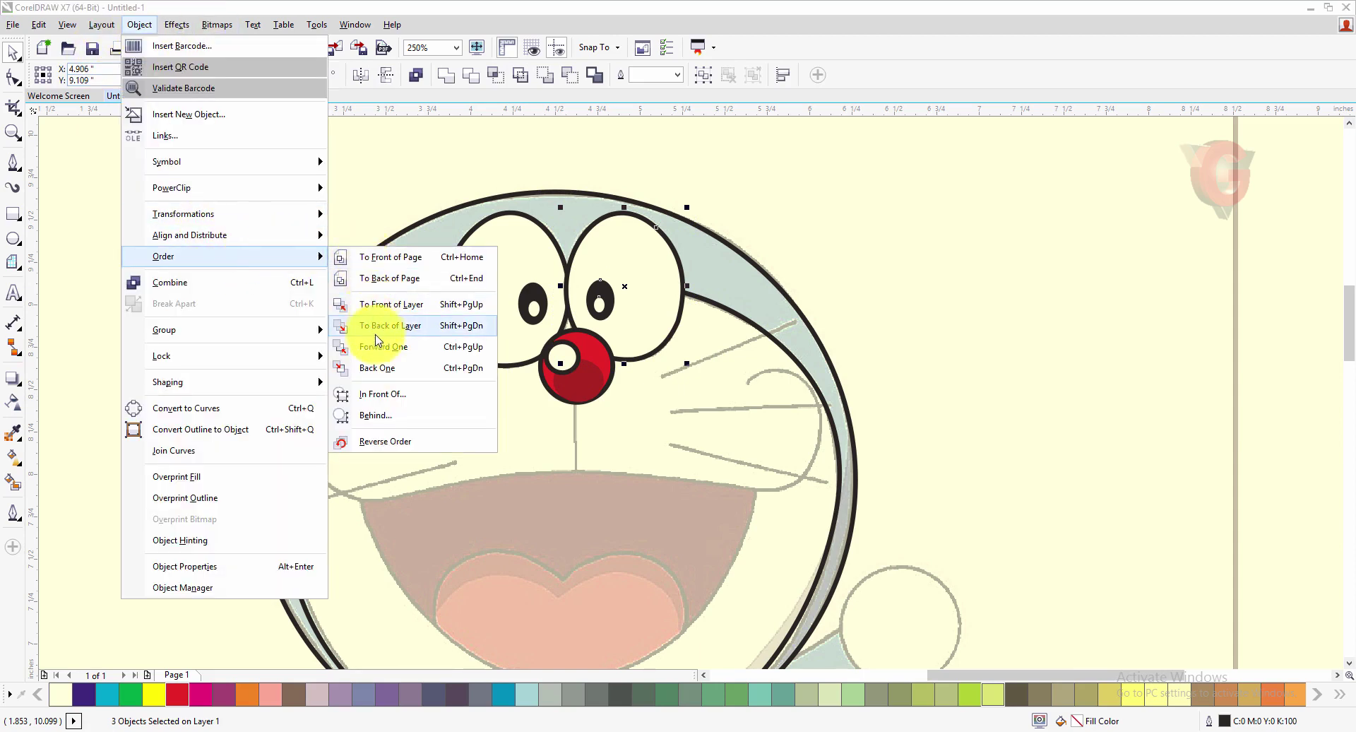
left_click(369, 365)
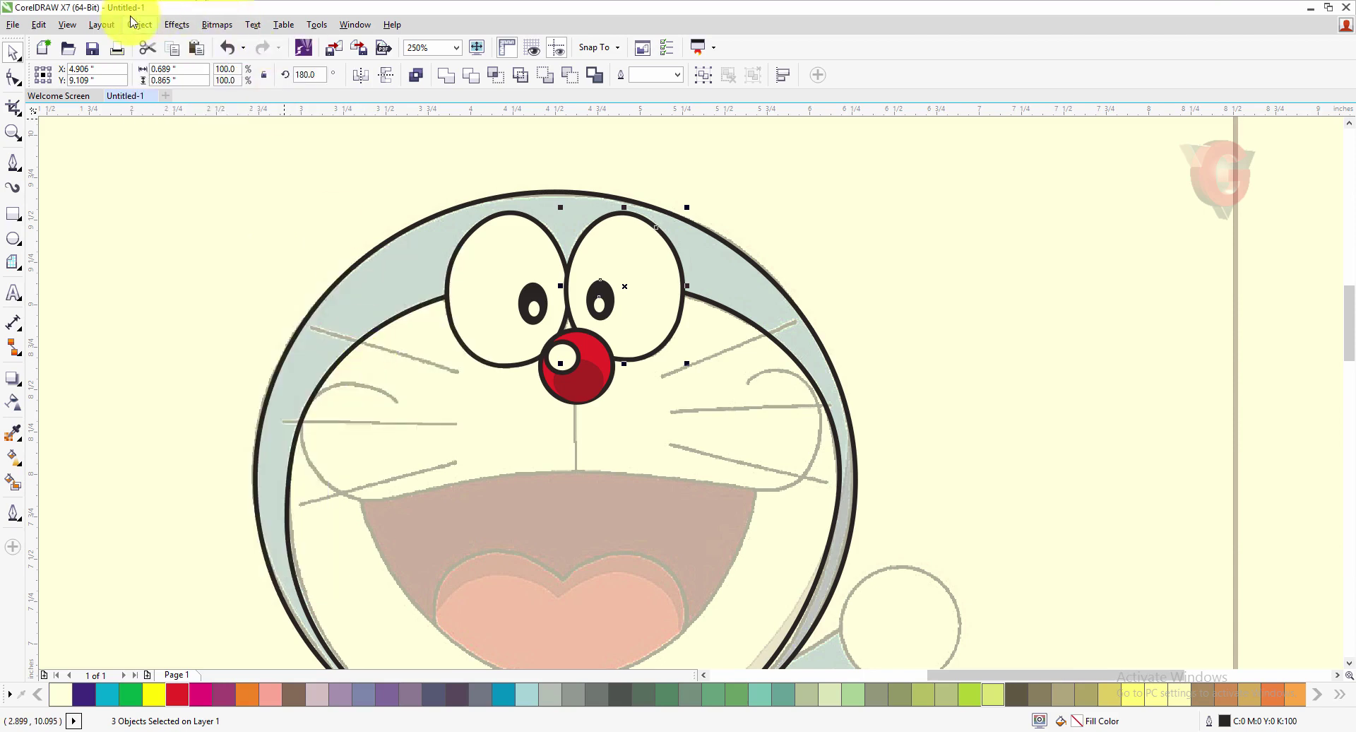
left_click(103, 27)
mouse_move(139, 25)
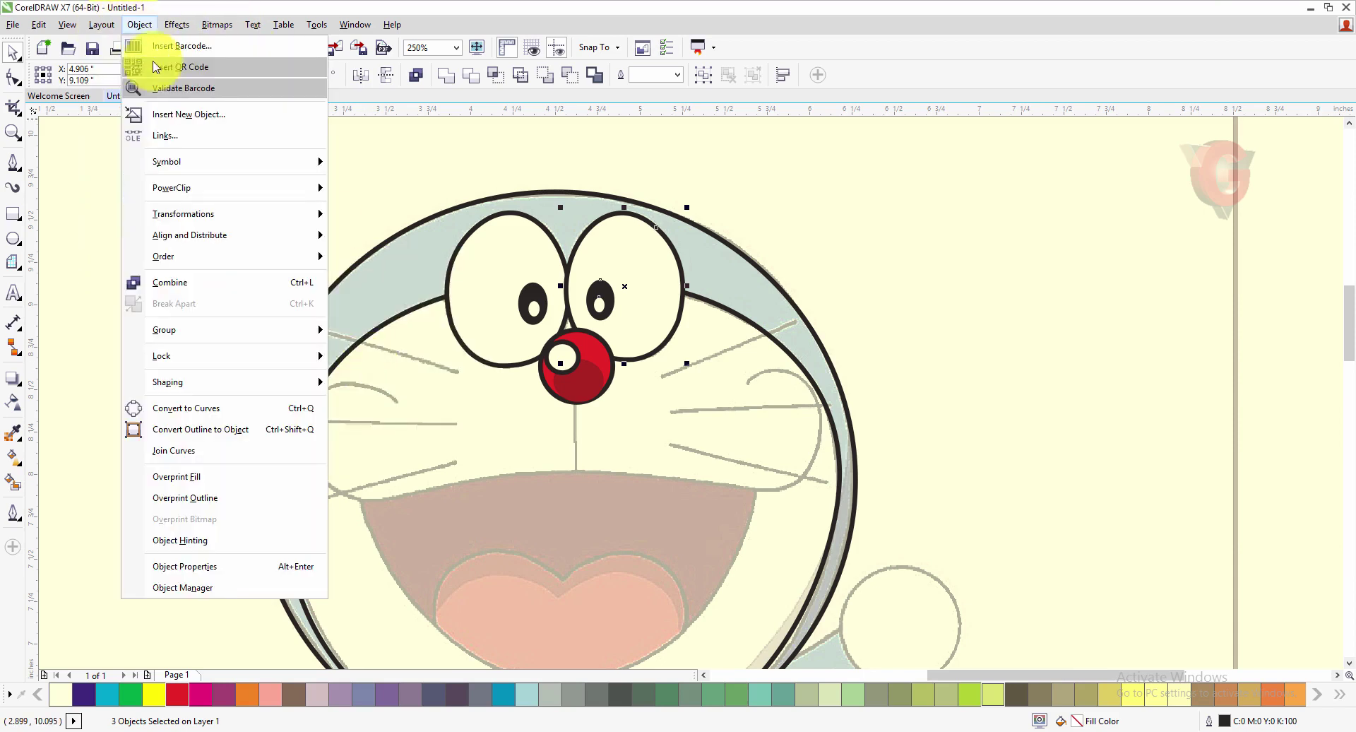
mouse_move(243, 225)
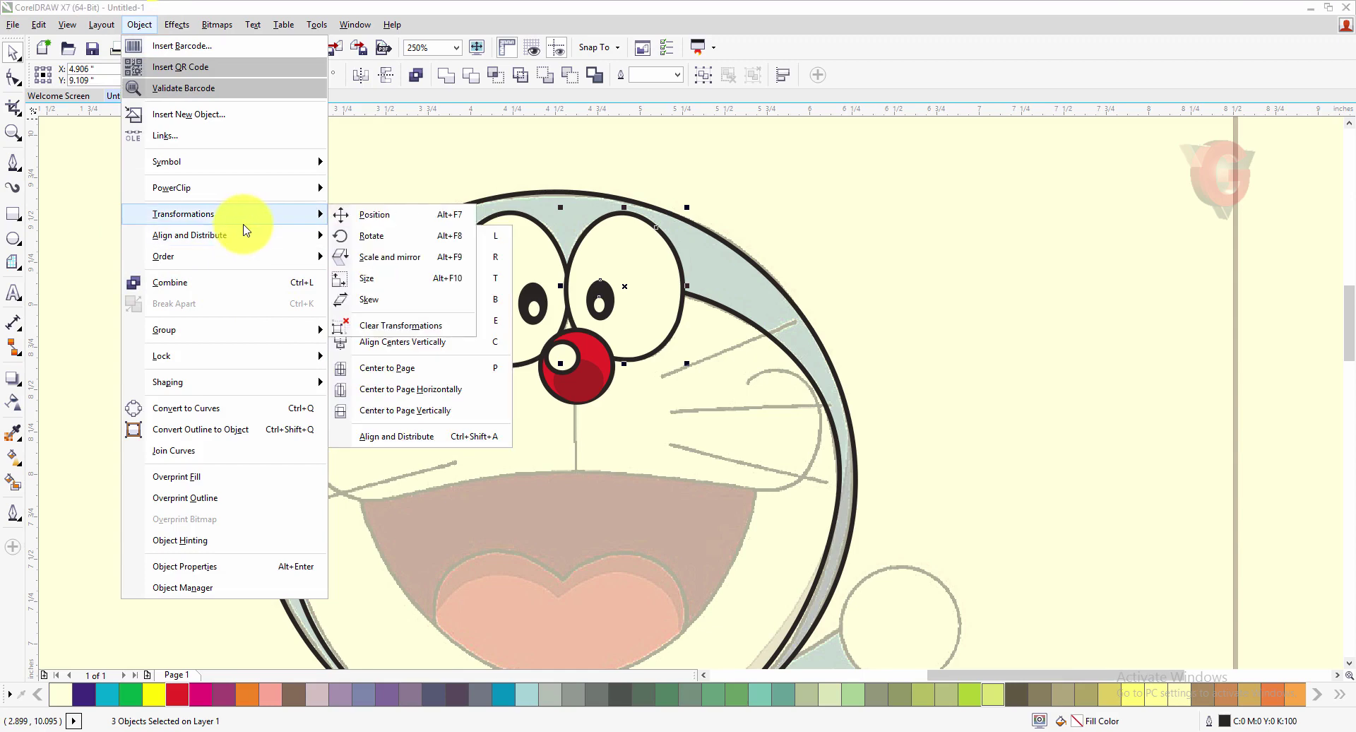
mouse_move(242, 257)
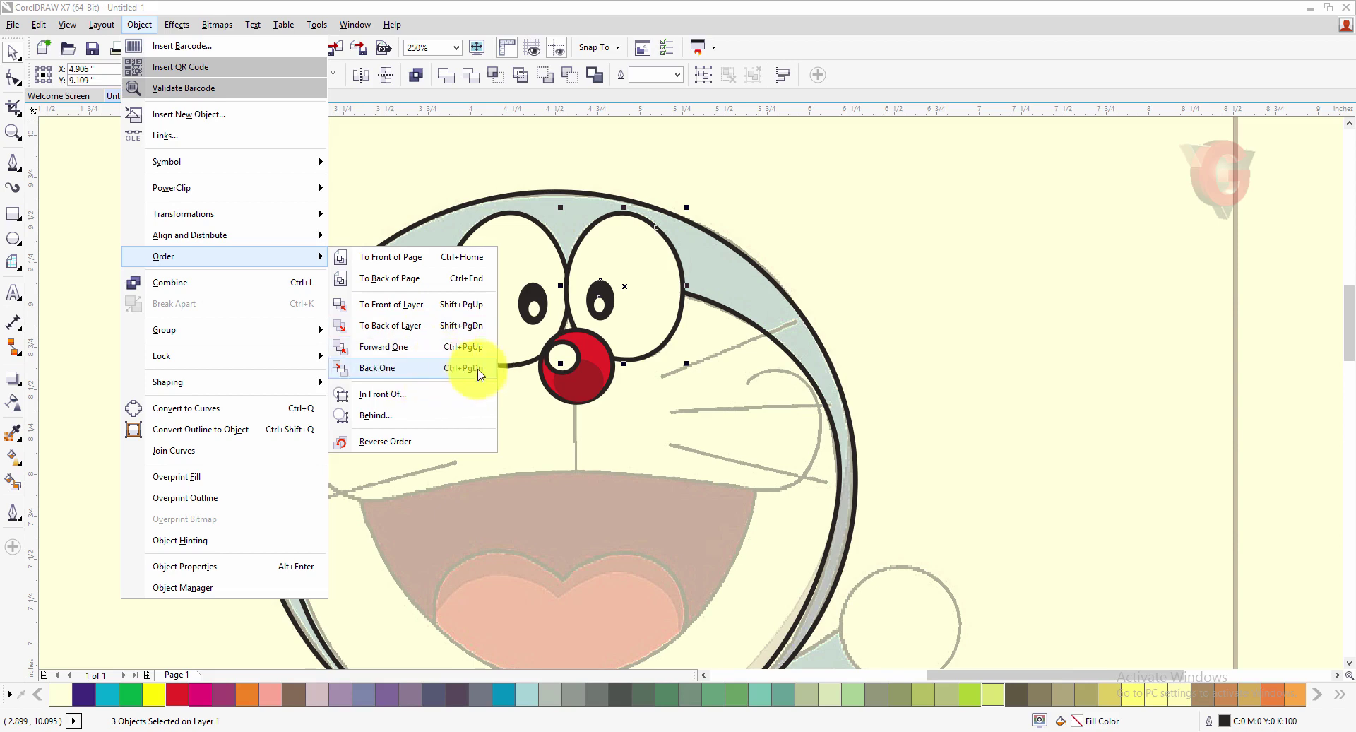
left_click(424, 369)
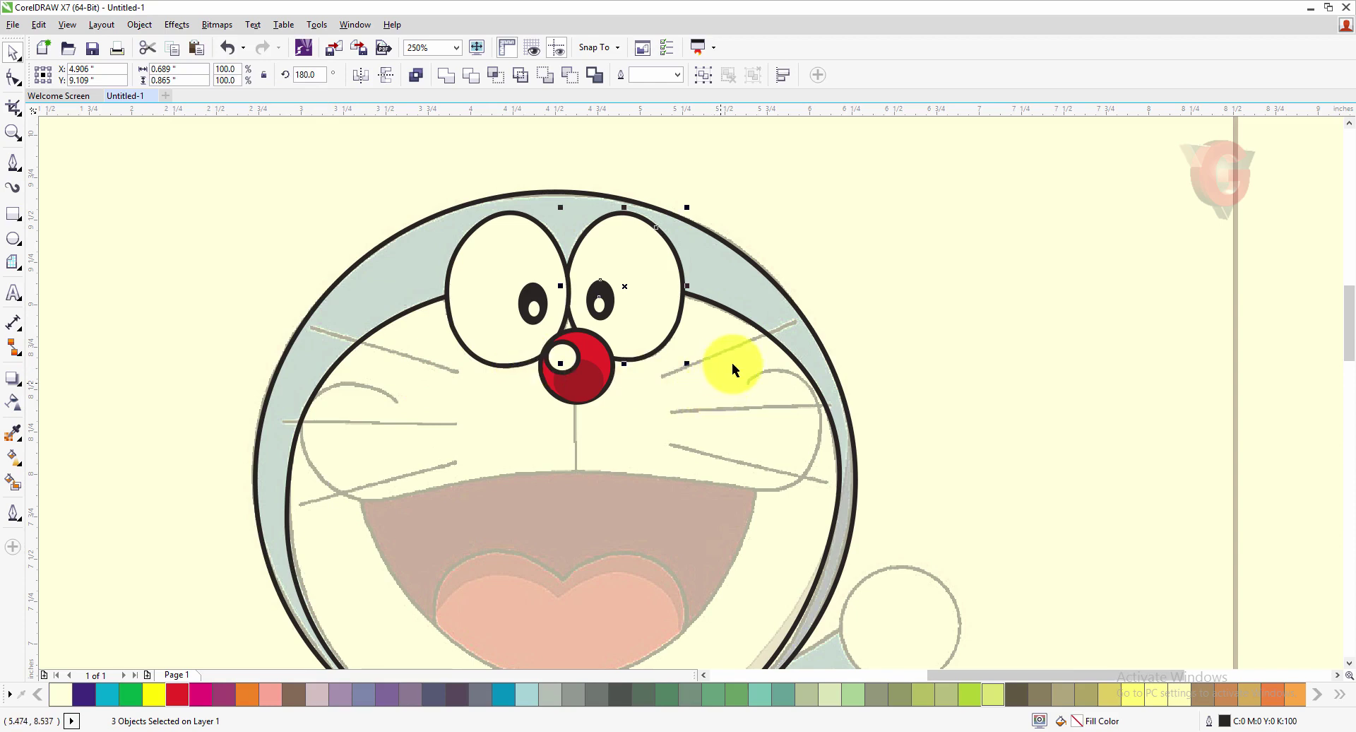
left_click(817, 226)
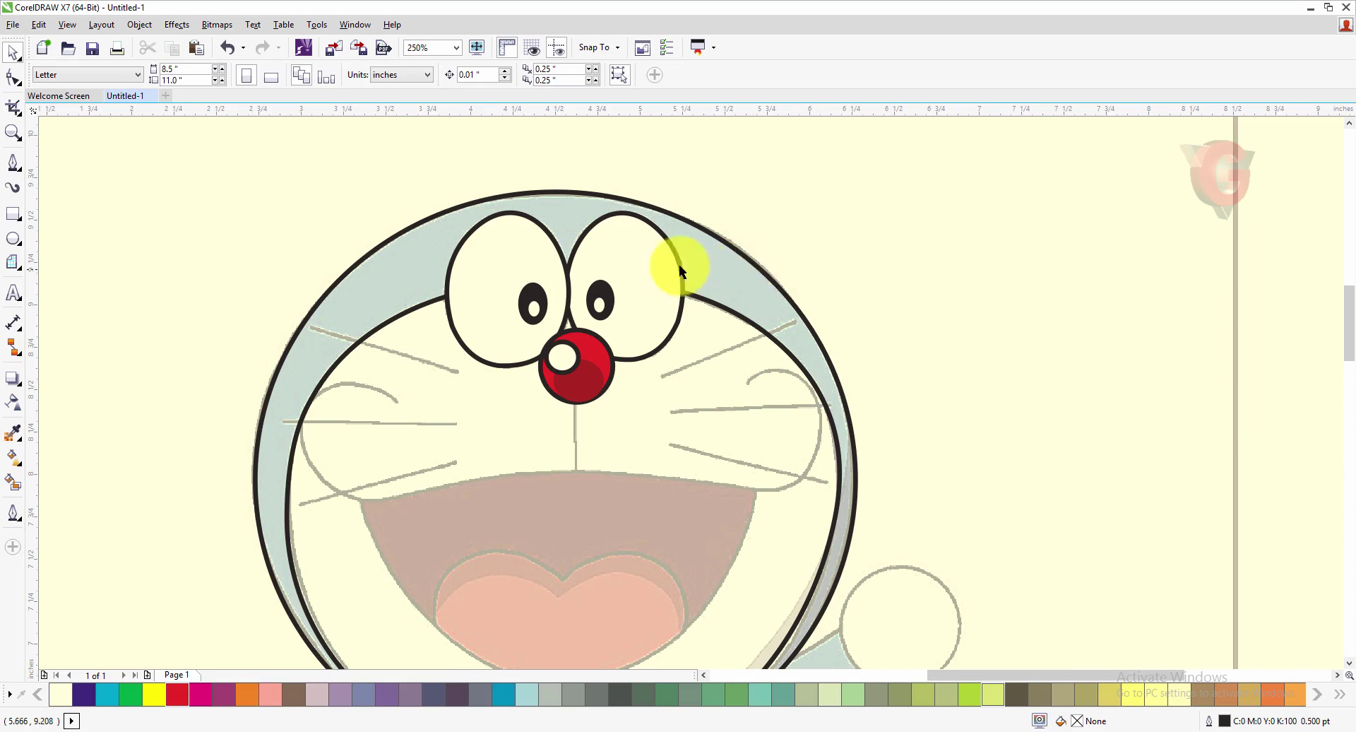
Step: Move both eyes and the nose together off the face to the empty area right of the head
scroll(637, 372, "up", 1)
scroll(659, 366, "down", 1)
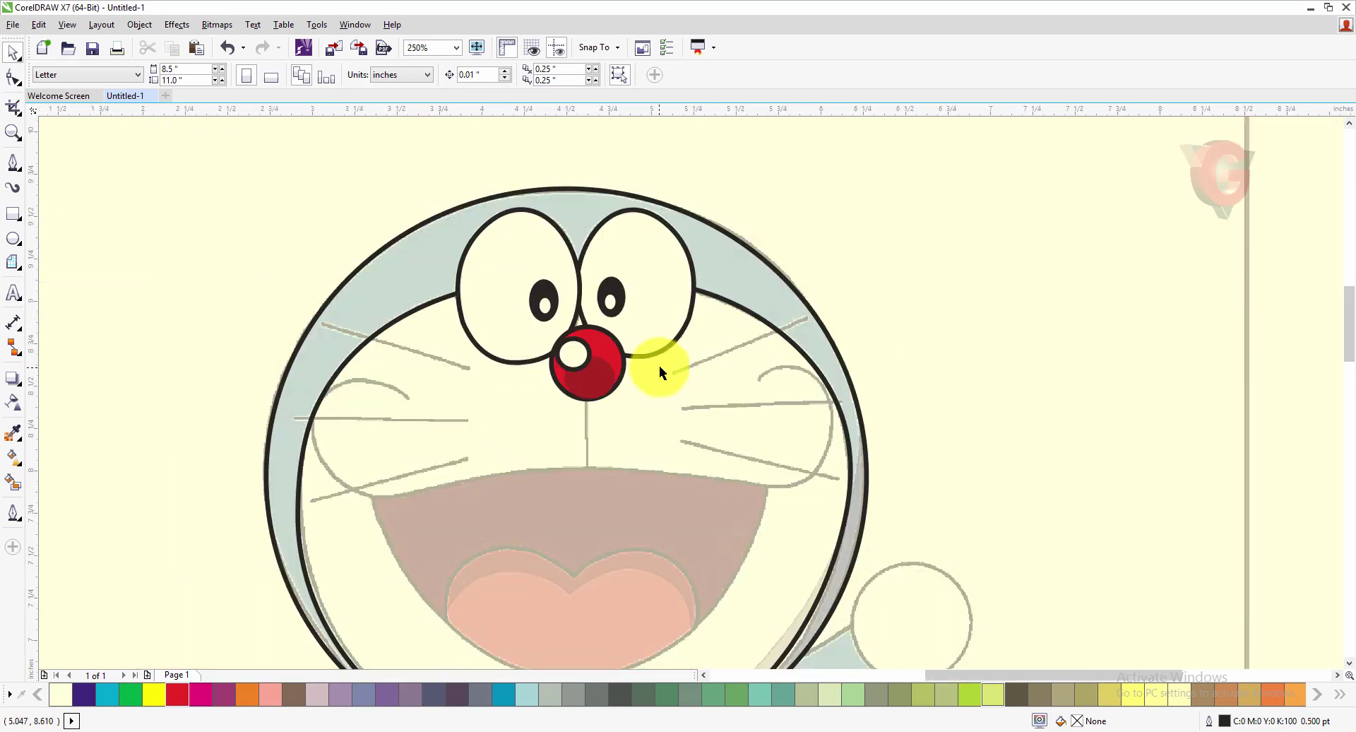
scroll(435, 256, "down", 1)
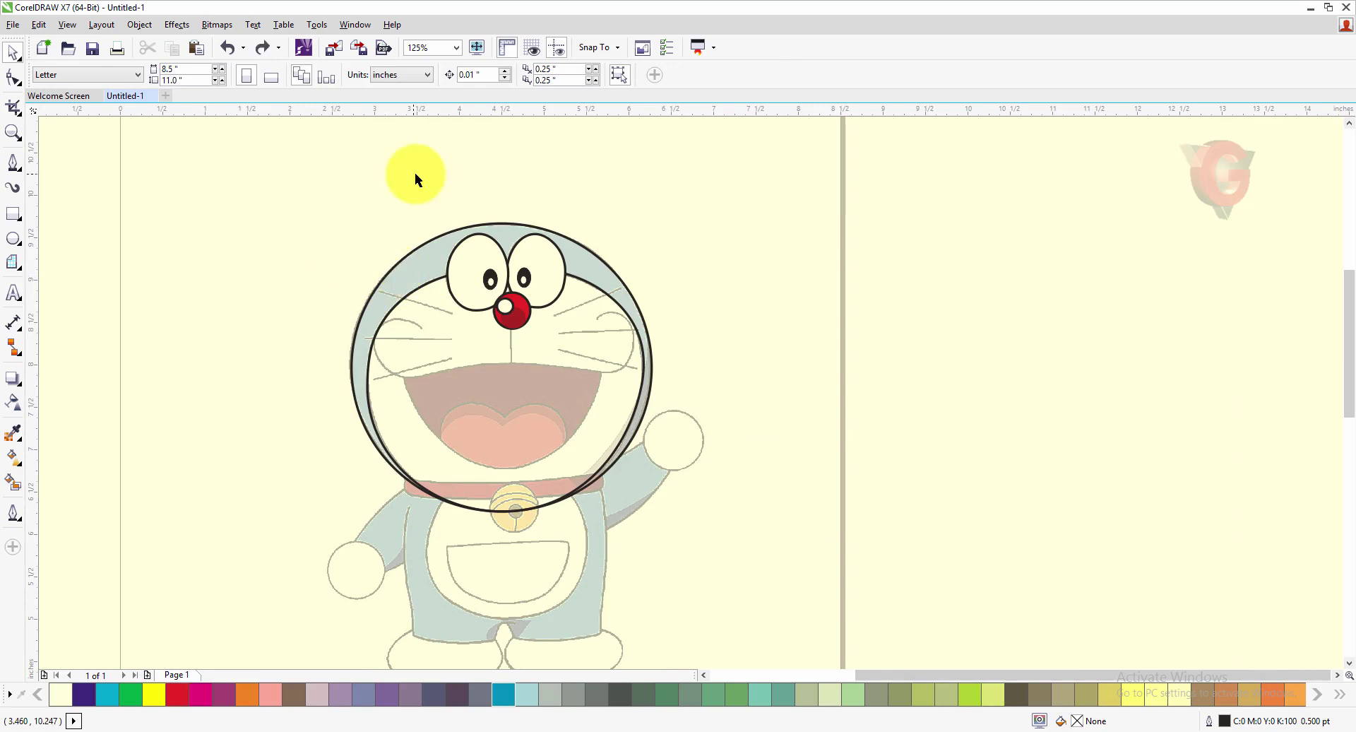
left_click_drag(414, 173, 582, 339)
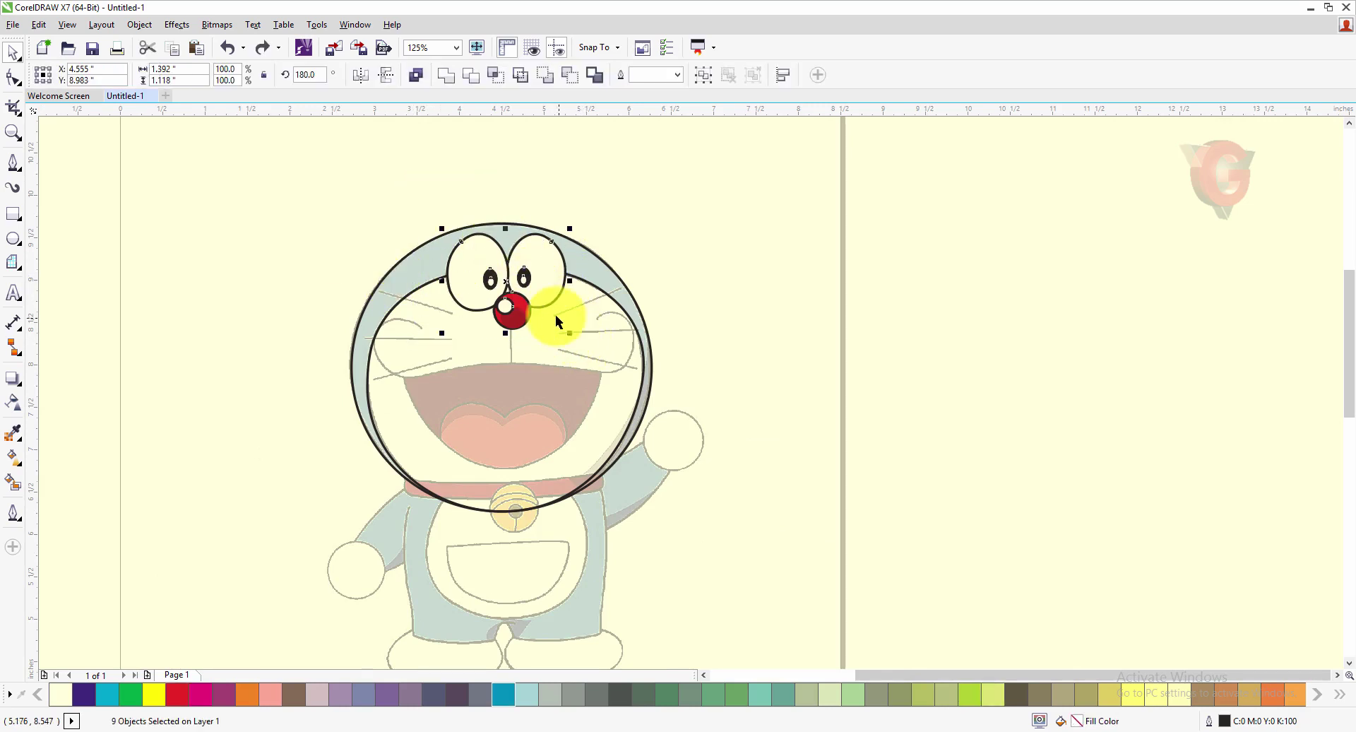
left_click_drag(514, 284, 757, 264)
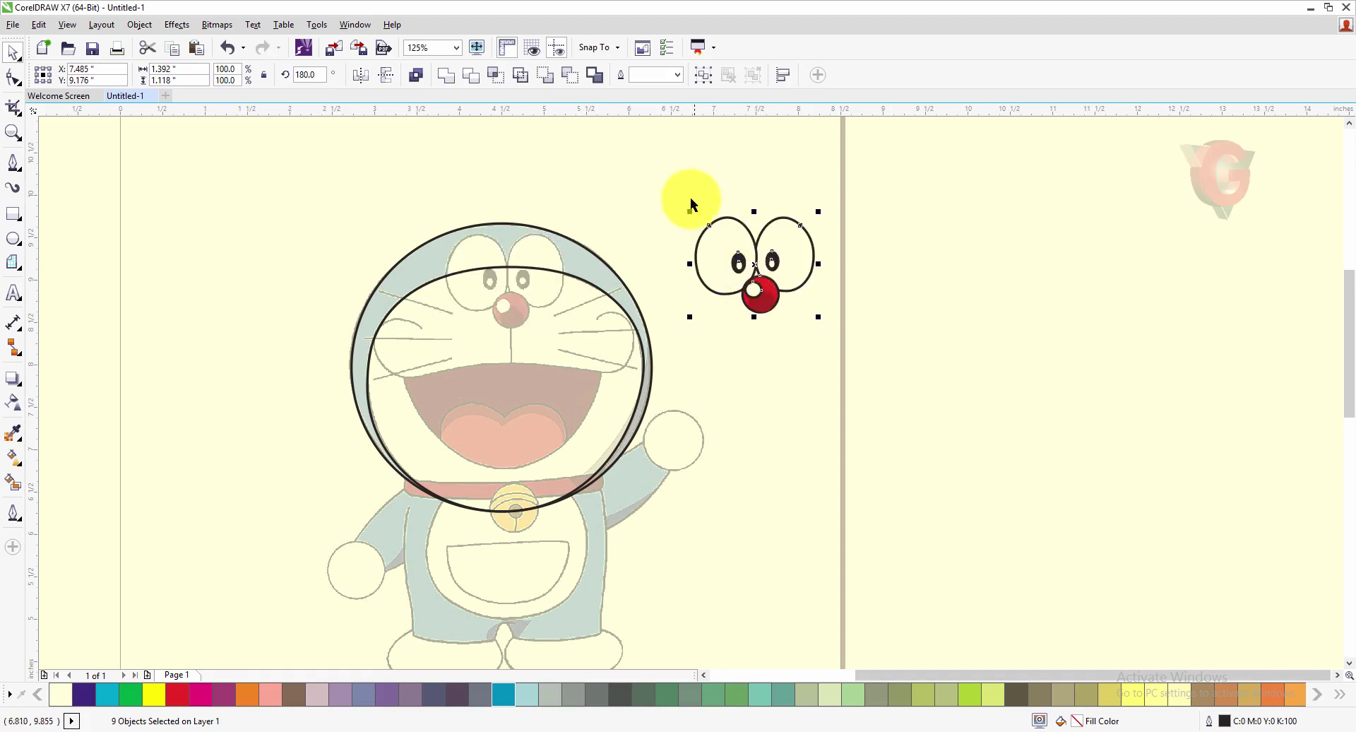
Step: Group the nine eye and nose objects, shift the group slightly up and left, and deselect it
left_click(704, 82)
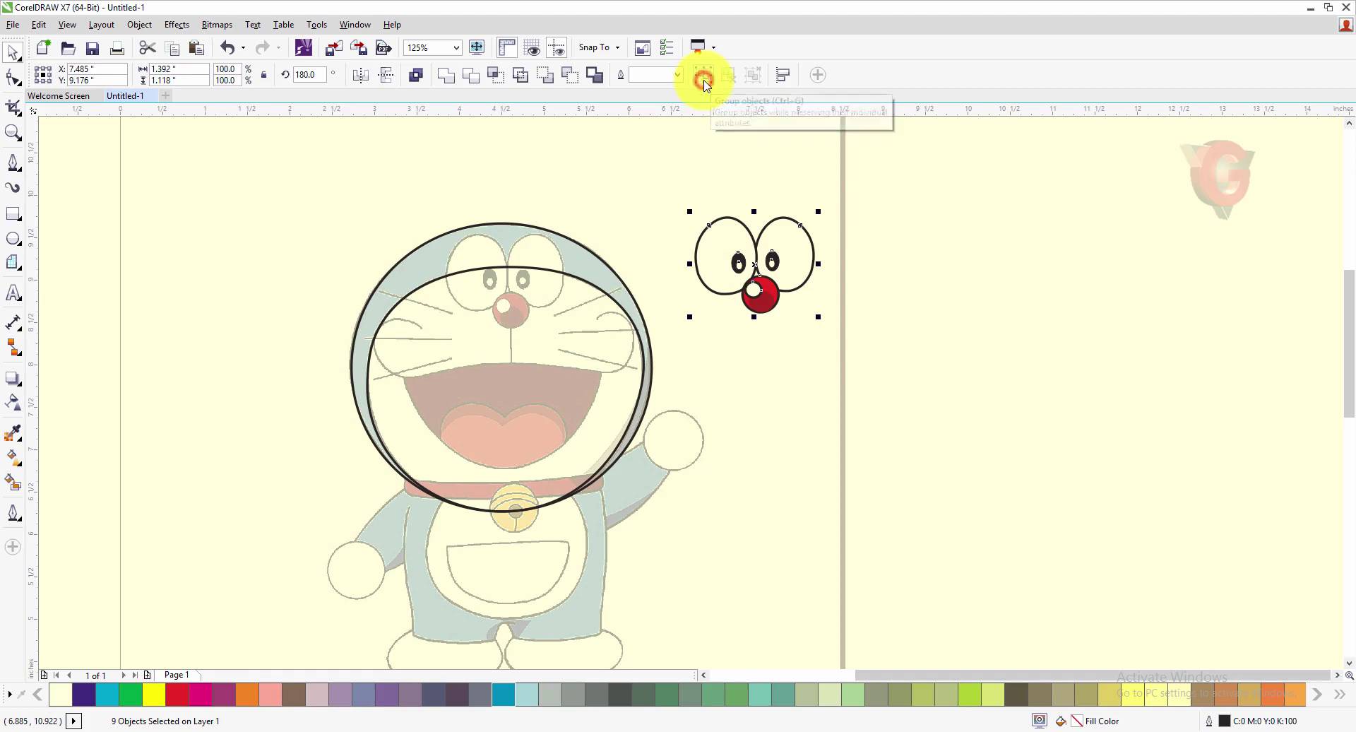
left_click(669, 171)
left_click(739, 246)
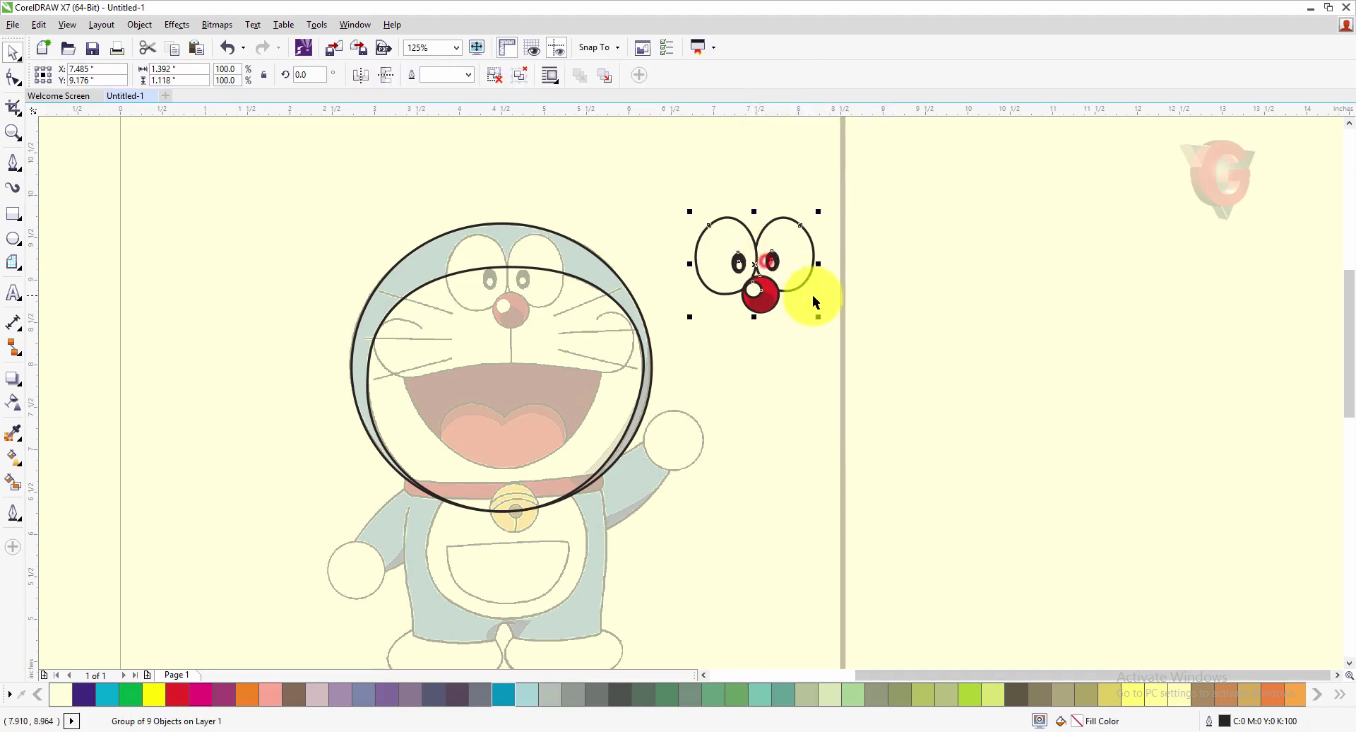
mouse_move(784, 251)
left_mouse_down()
mouse_move(973, 284)
mouse_move(758, 250)
left_mouse_up()
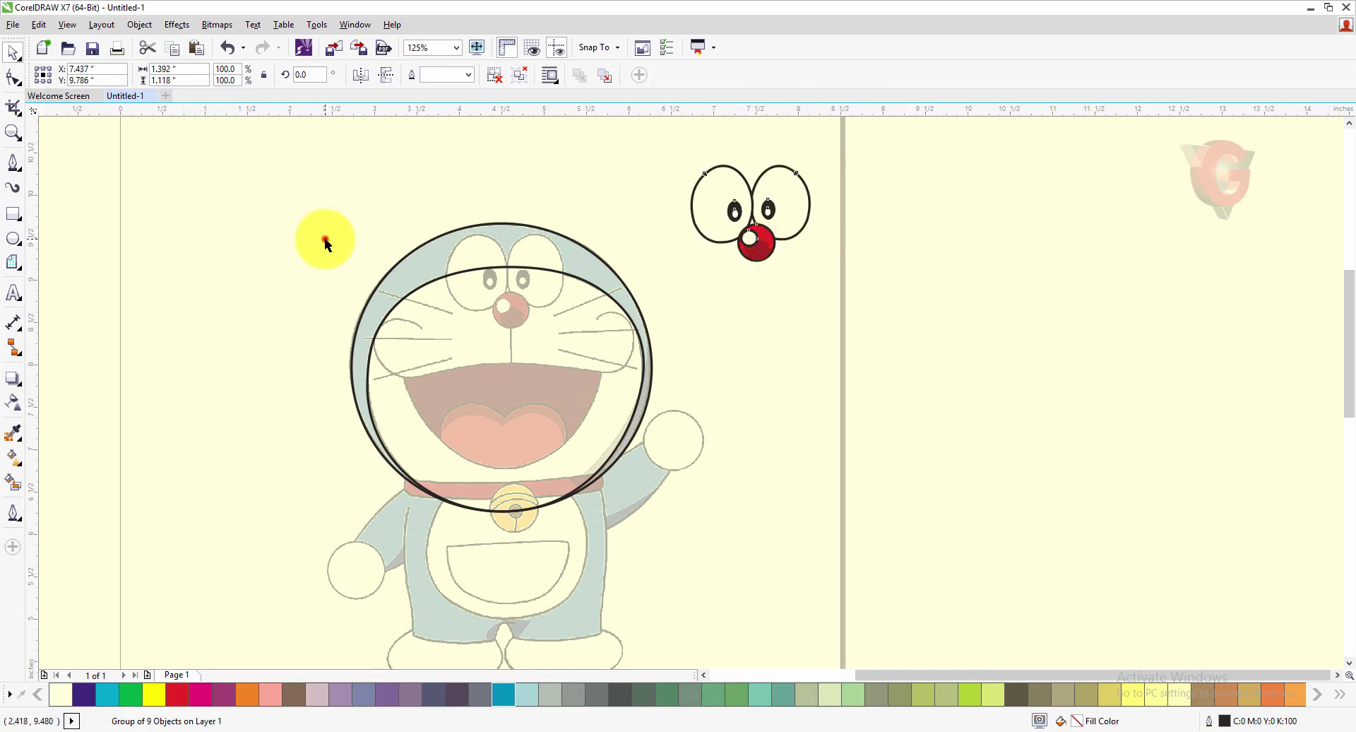
left_click(325, 239)
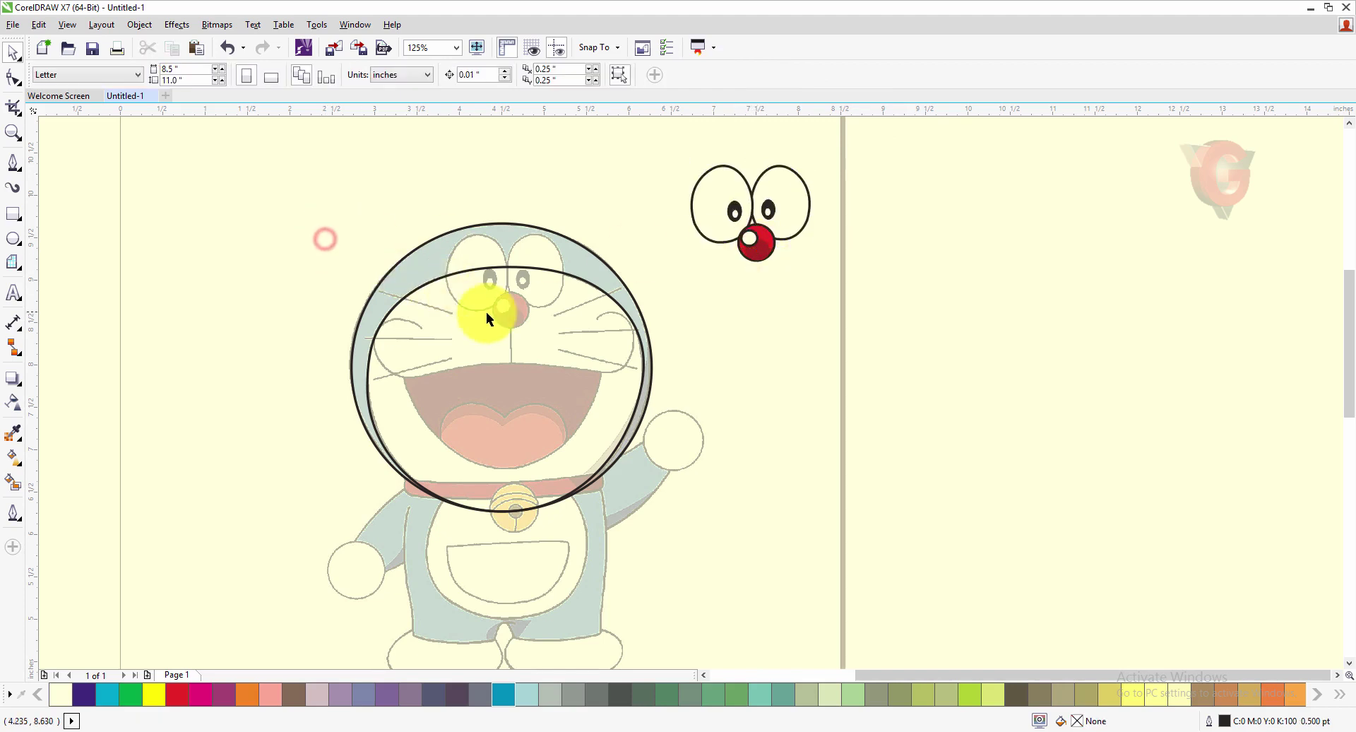
Step: Draw the upper left whisker over the reference as a 2-point line spanning about 0.863 × 0.25 inches
left_click(419, 285)
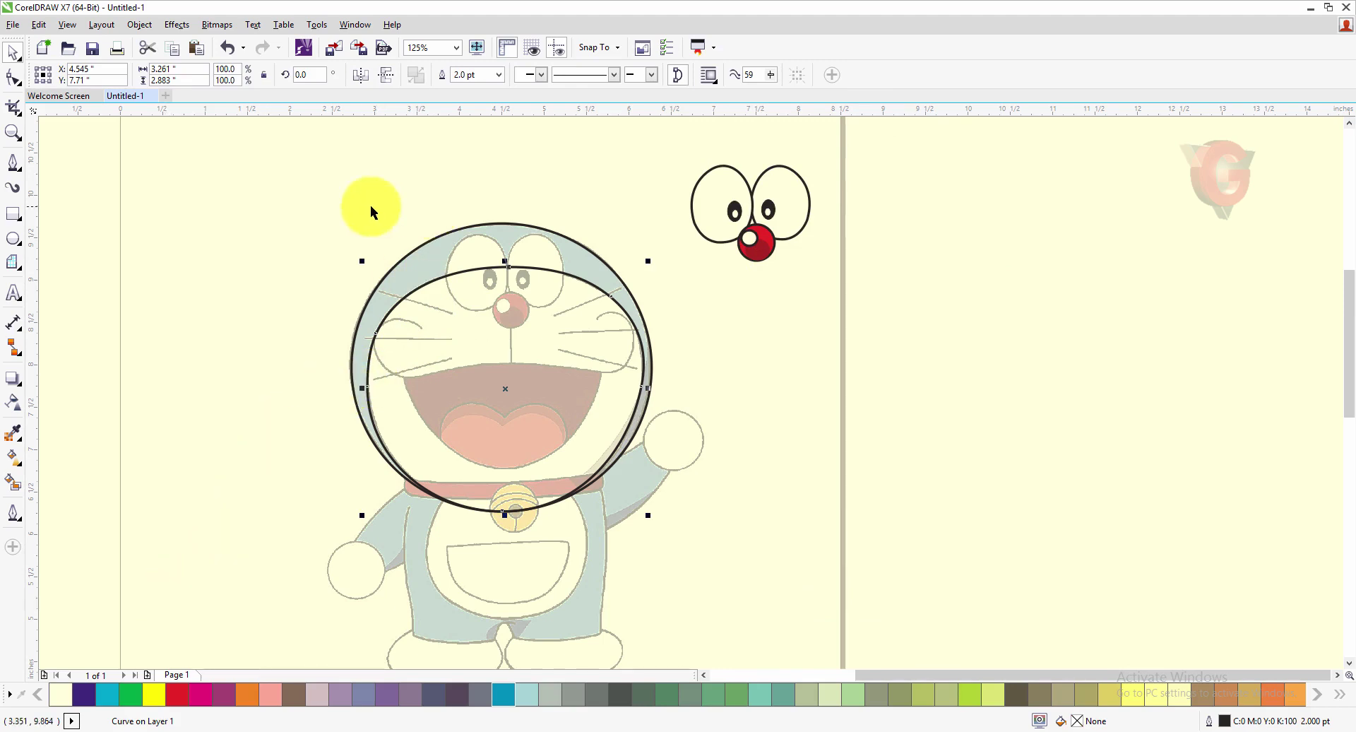
left_click(244, 191)
scroll(417, 308, "up", 2)
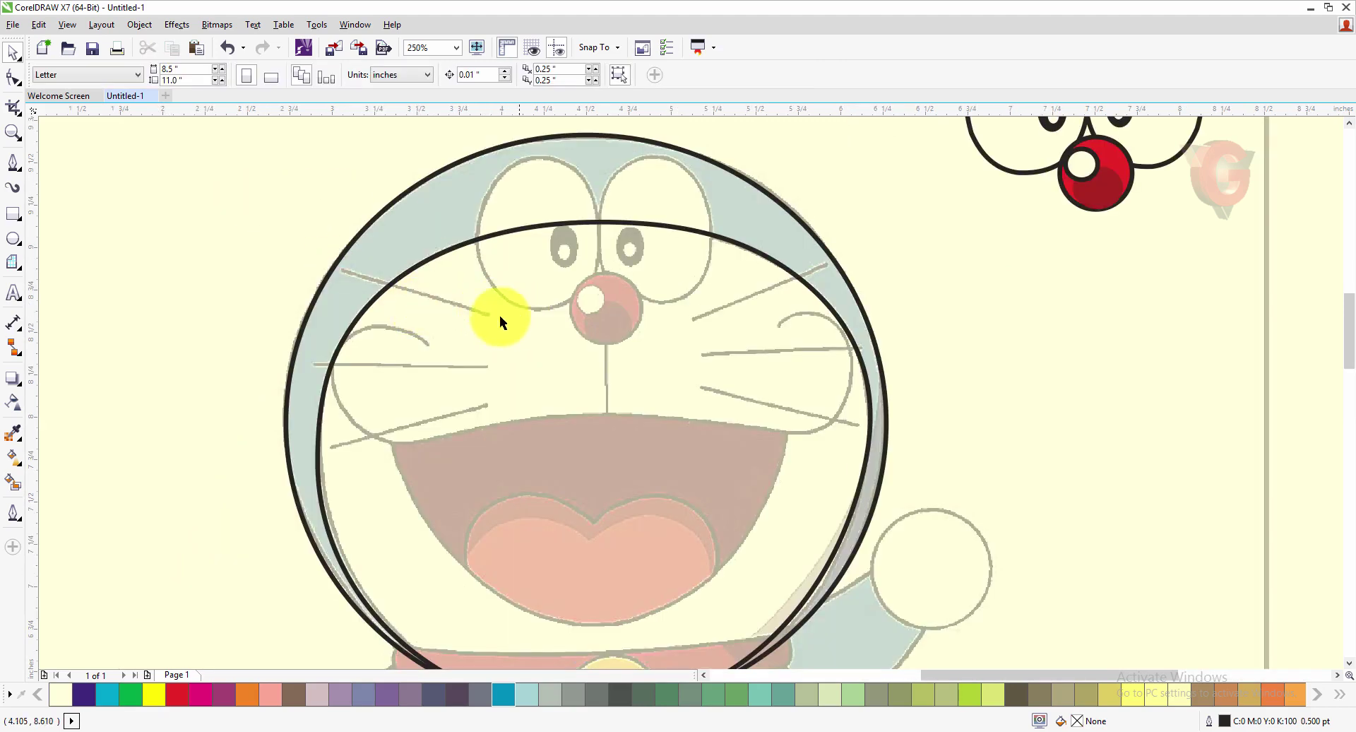
left_click(10, 182)
left_click(7, 165)
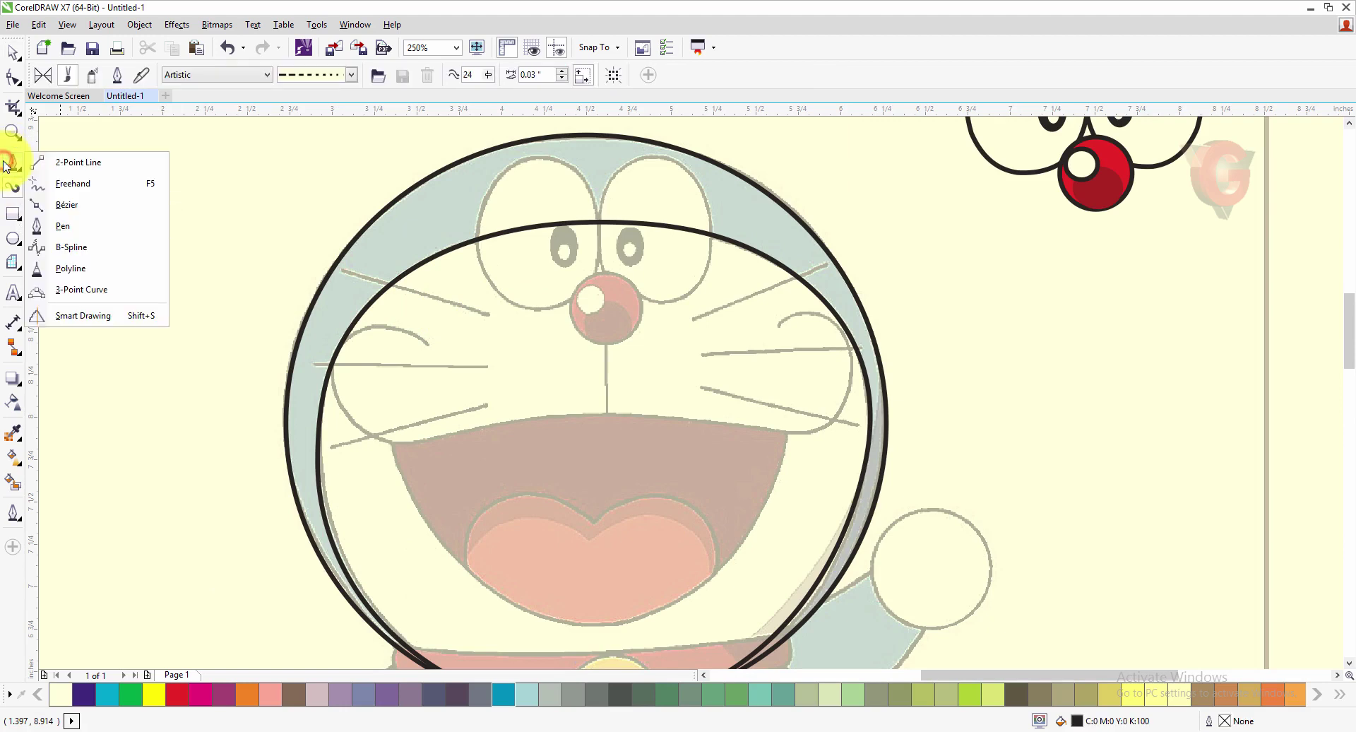
left_click(49, 163)
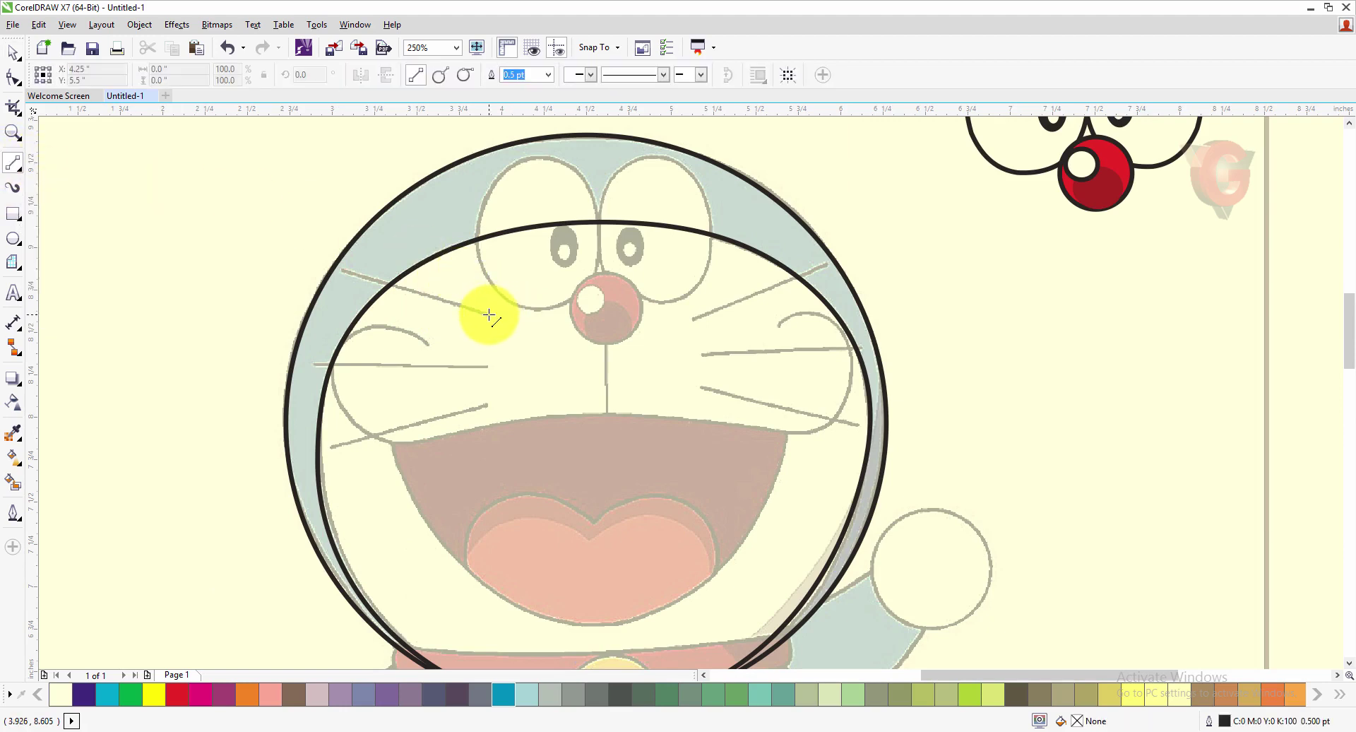
left_click_drag(488, 315, 342, 270)
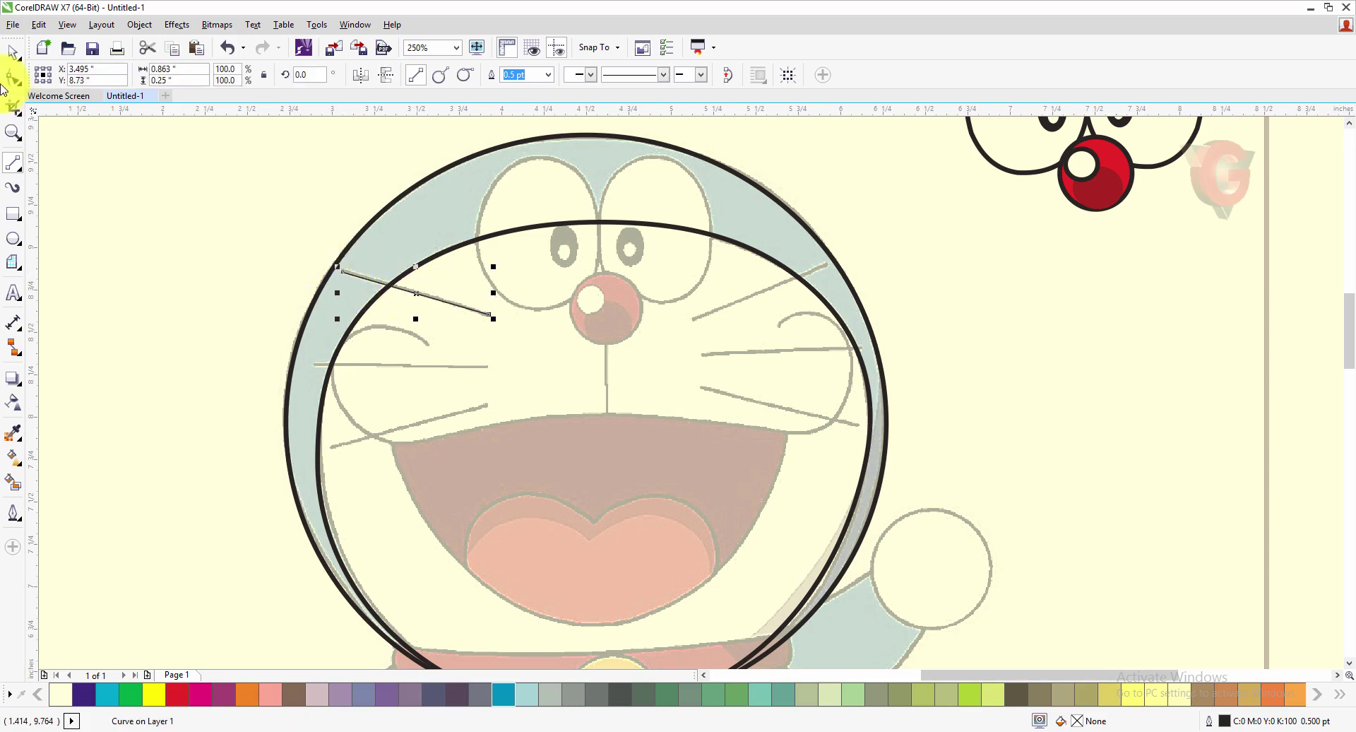
Step: Set the upper left whisker's outline width to 2 pt and deselect it
left_click(17, 52)
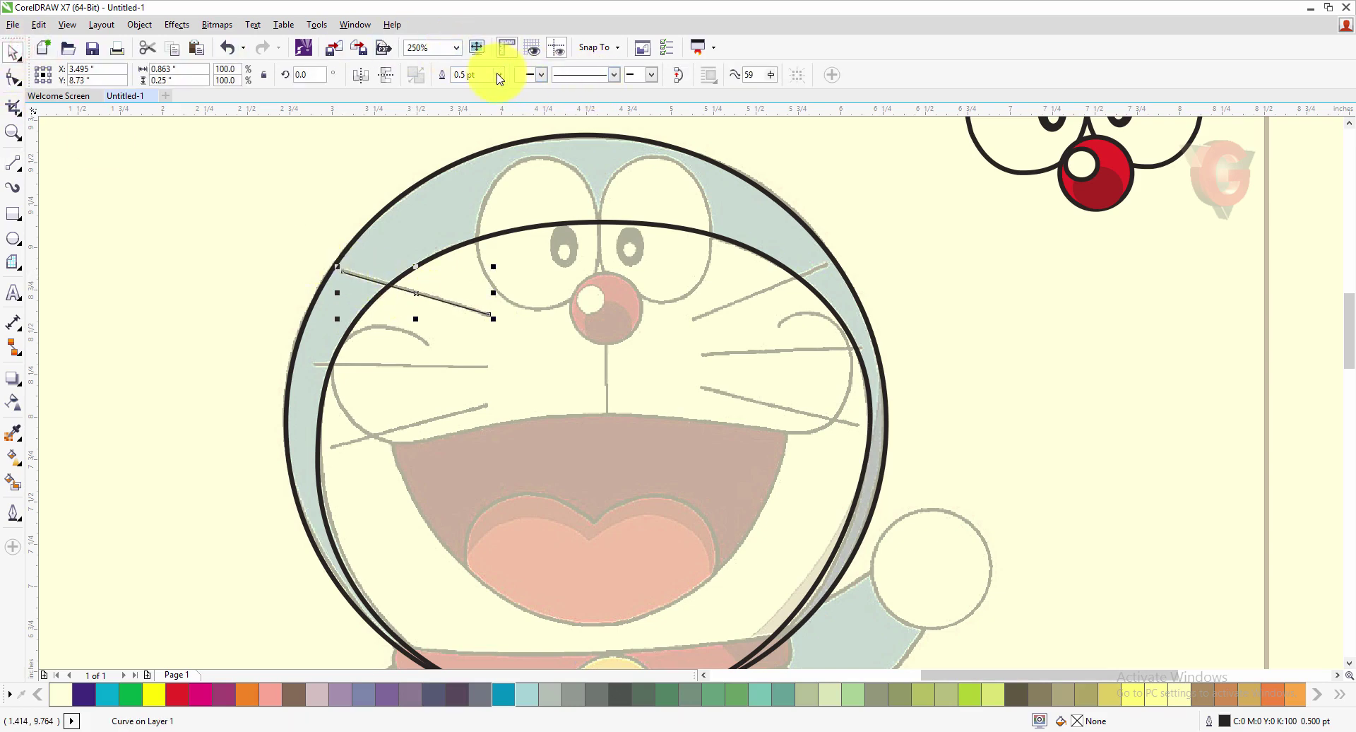
left_click(498, 74)
left_click(475, 152)
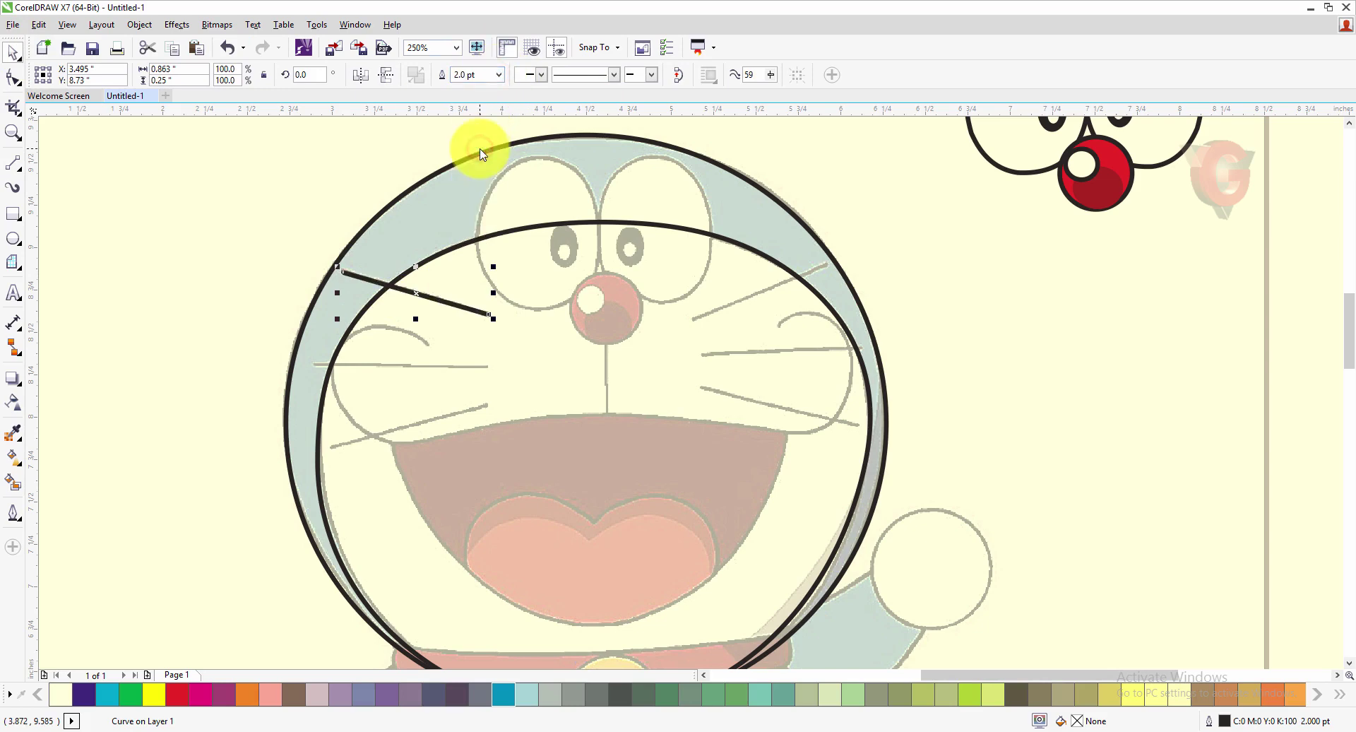
left_click(229, 207)
Step: Draw the upper right whisker, spanning about 0.804 × 0.333 inches, and the middle left whisker, about 1.02 inches long, as straight lines, and deselect
left_click(15, 166)
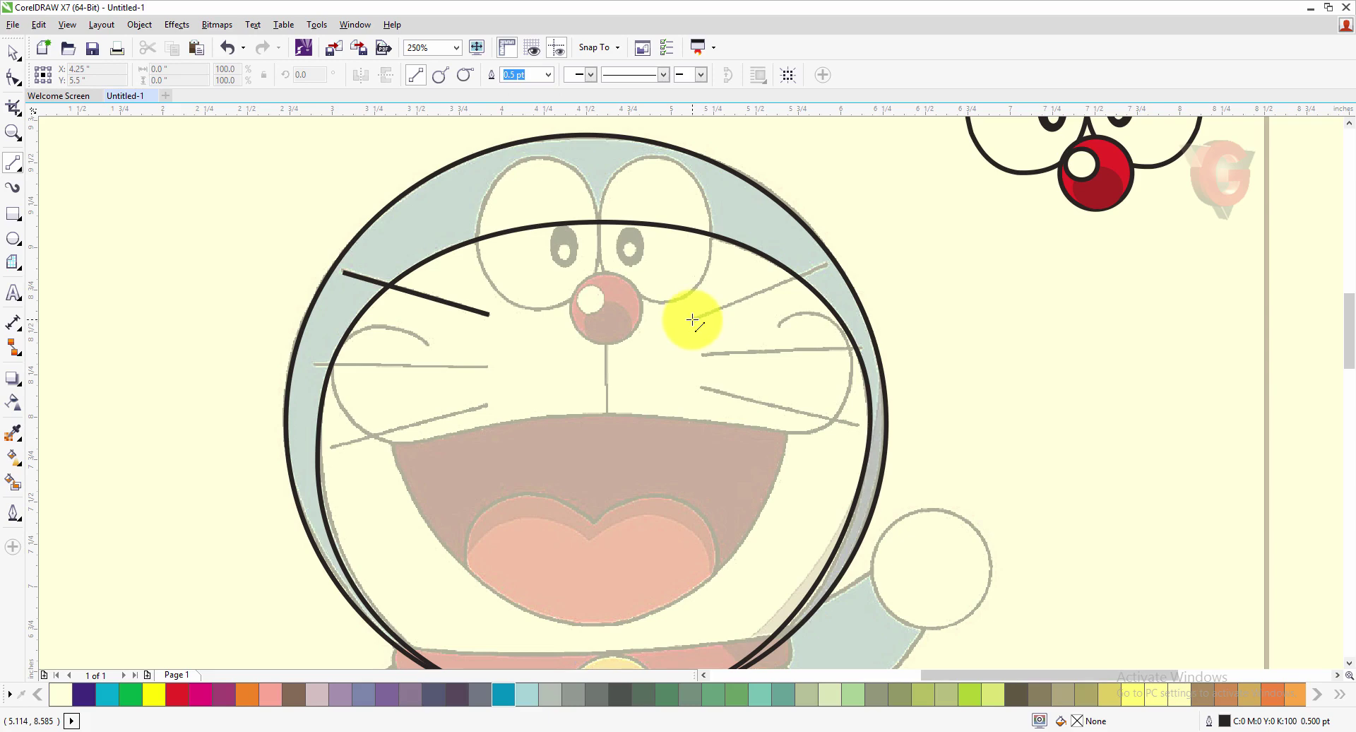
left_click_drag(694, 321, 830, 264)
scroll(866, 331, "down", 2)
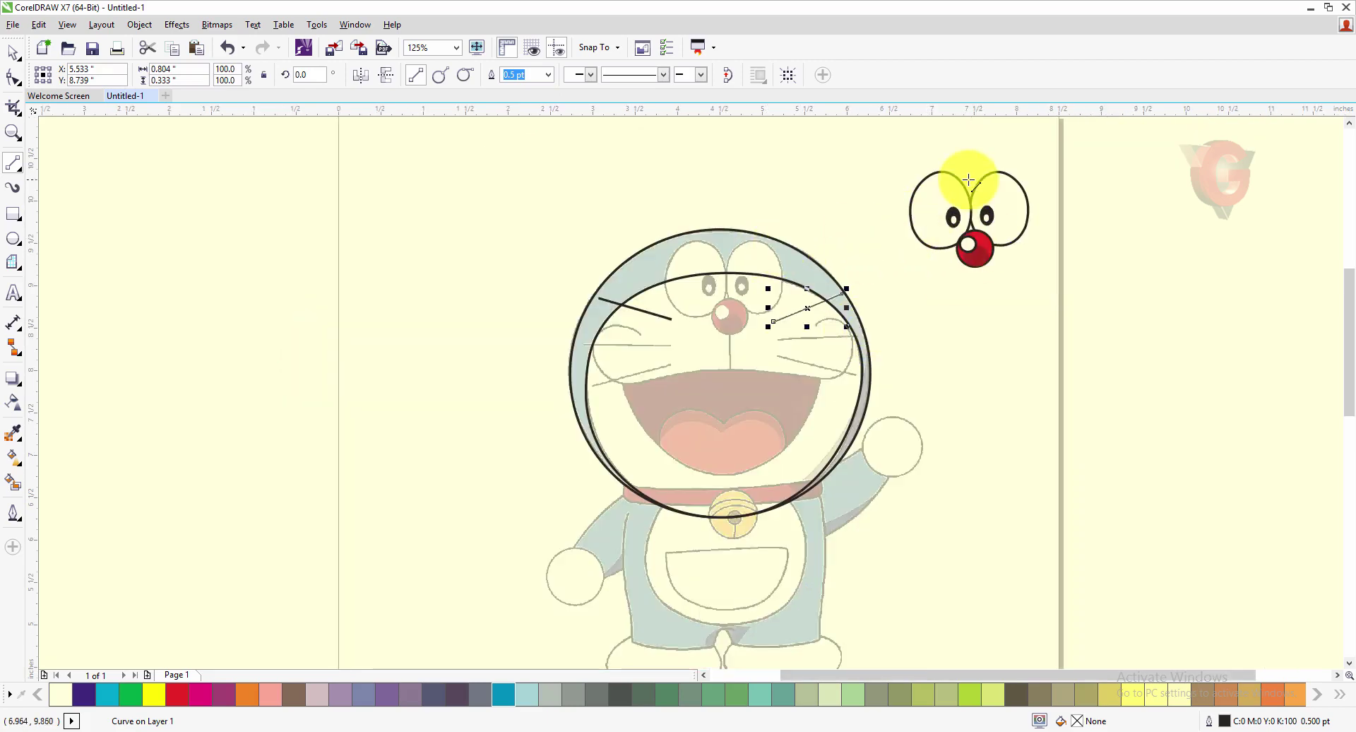
scroll(969, 180, "up", 3)
scroll(954, 178, "down", 1)
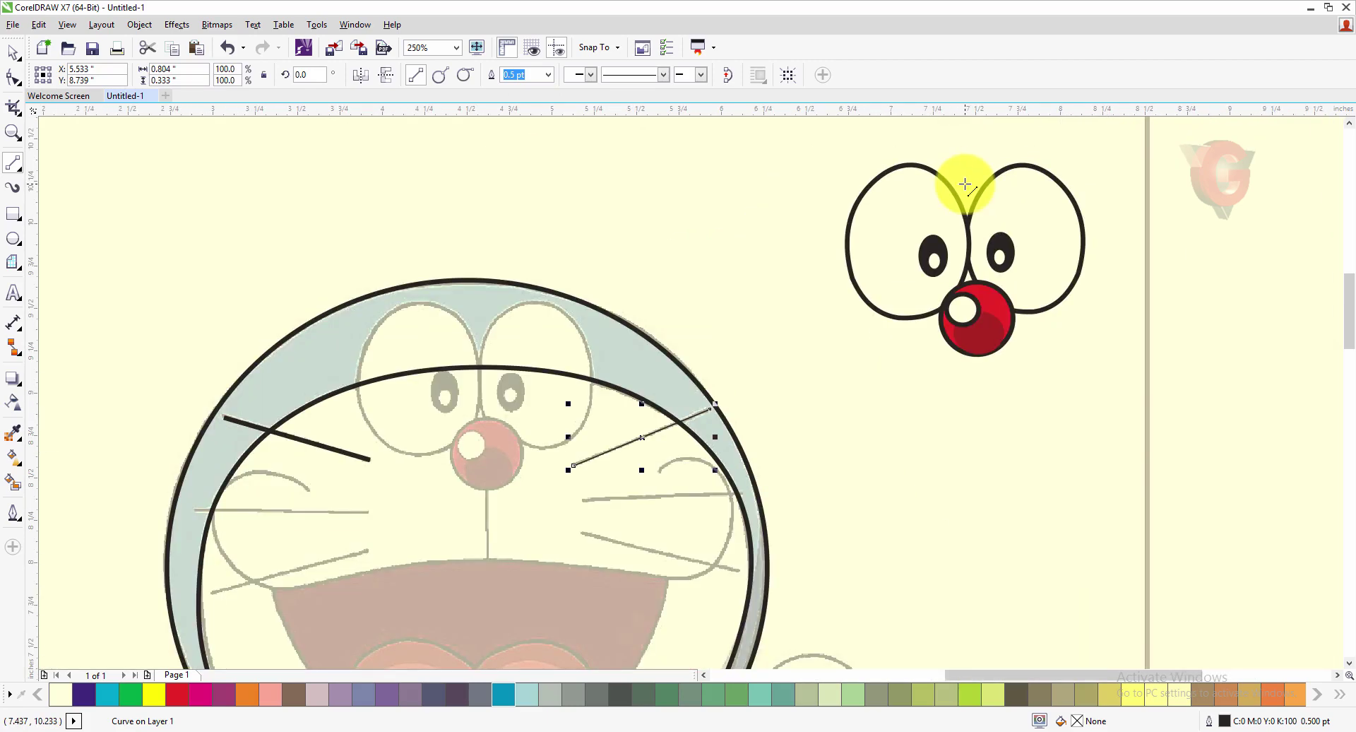
scroll(958, 185, "down", 1)
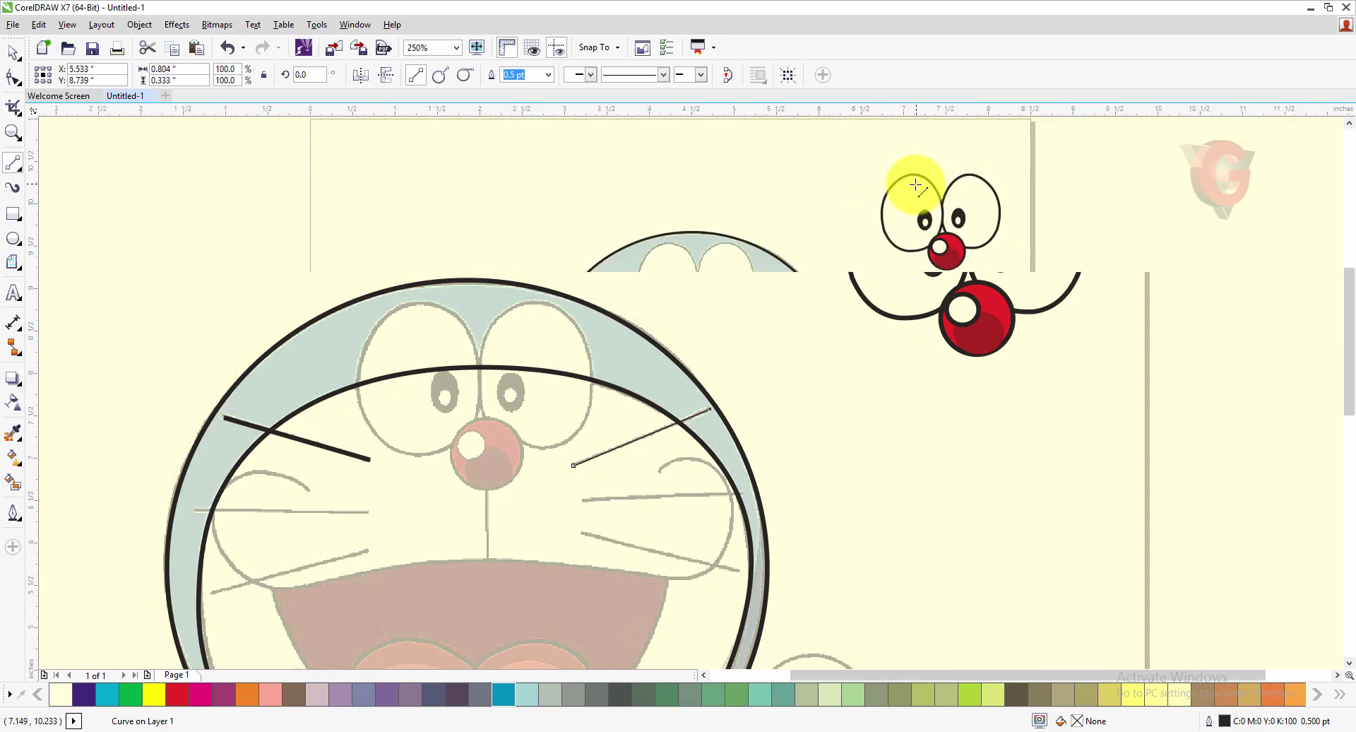
scroll(962, 185, "up", 1)
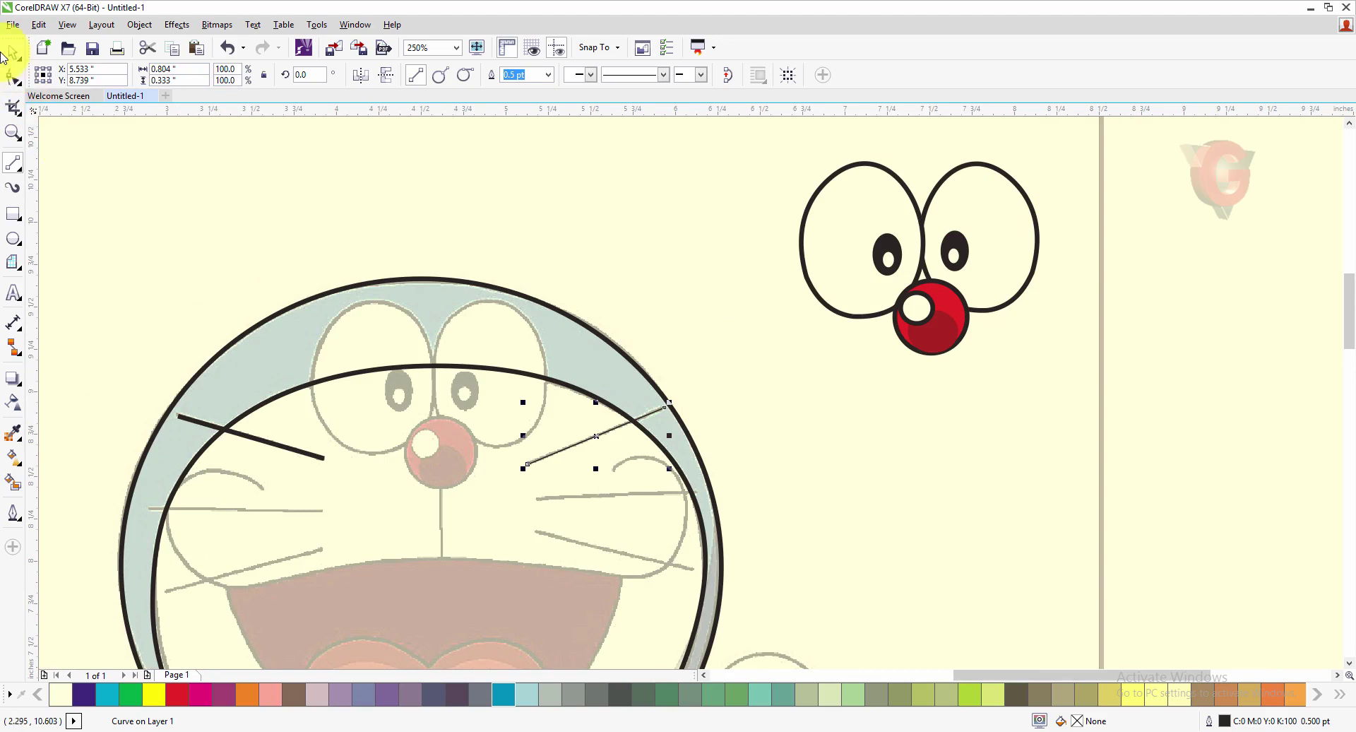
scroll(794, 244, "down", 1)
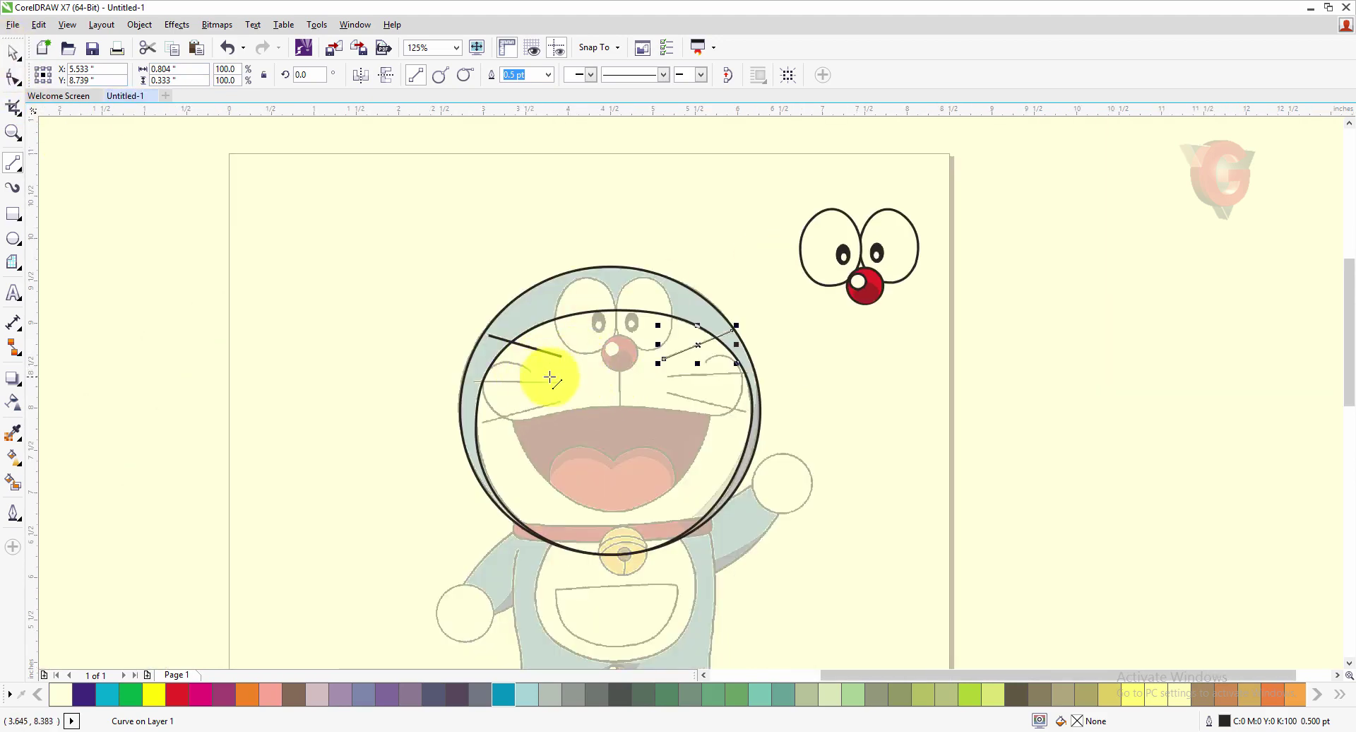
scroll(545, 375, "up", 1)
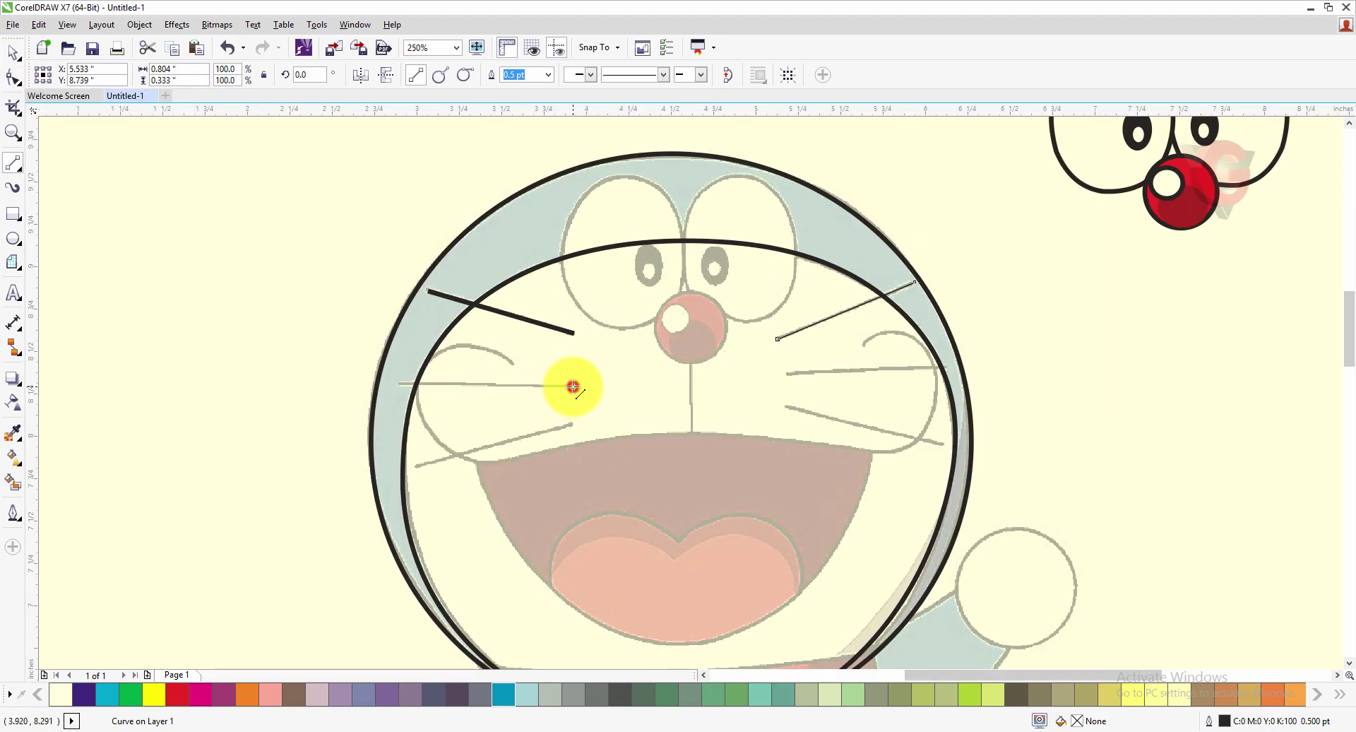
left_click_drag(573, 386, 400, 382)
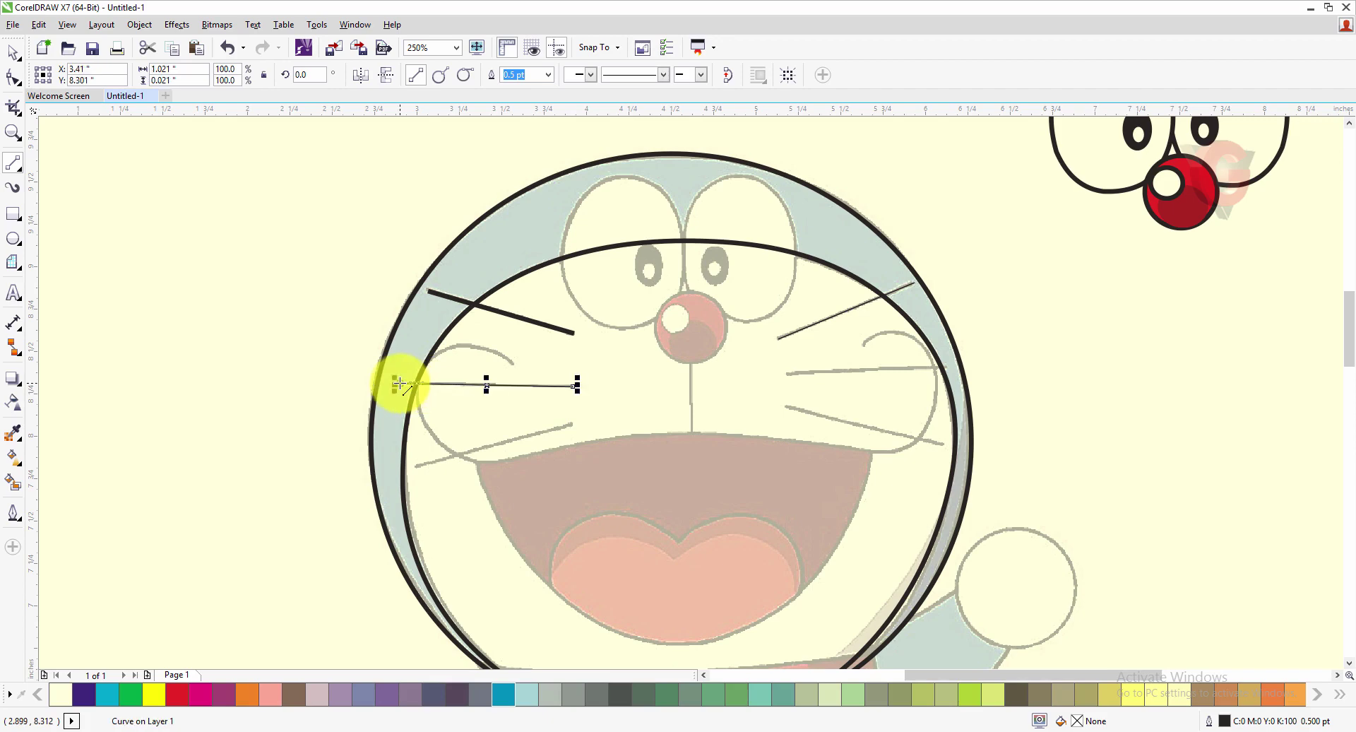
key("space")
key("Escape")
Step: Set the outline width of the three right whiskers to 2 pt and deselect them
left_click_drag(1024, 238, 757, 461)
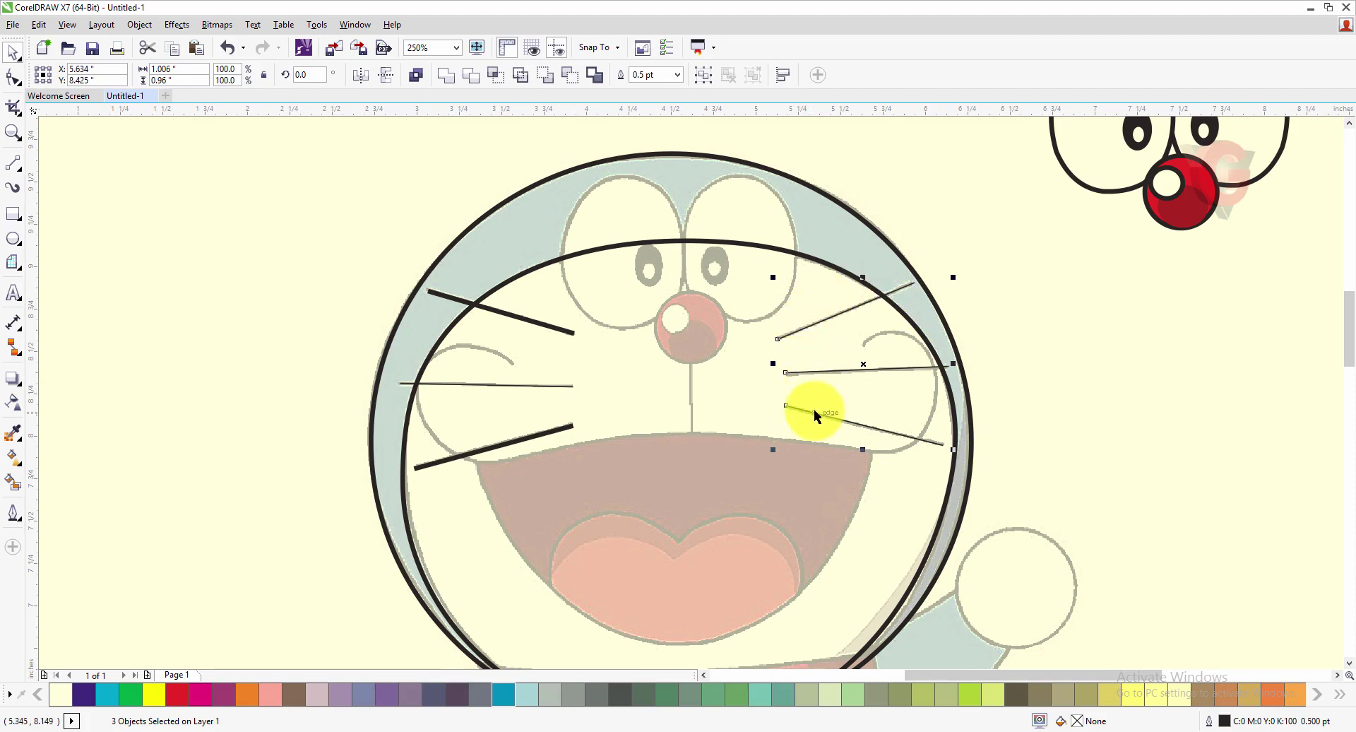
left_click(16, 510)
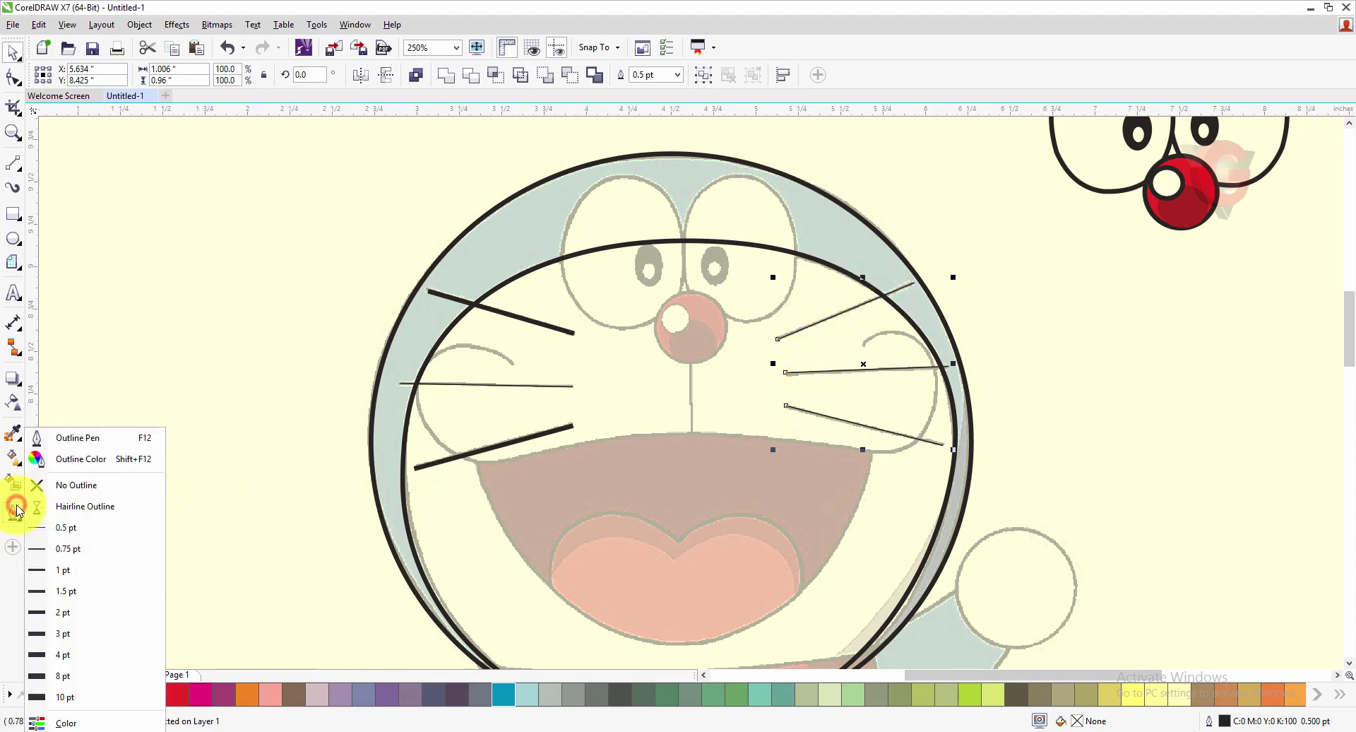
left_click(56, 612)
left_click(315, 318)
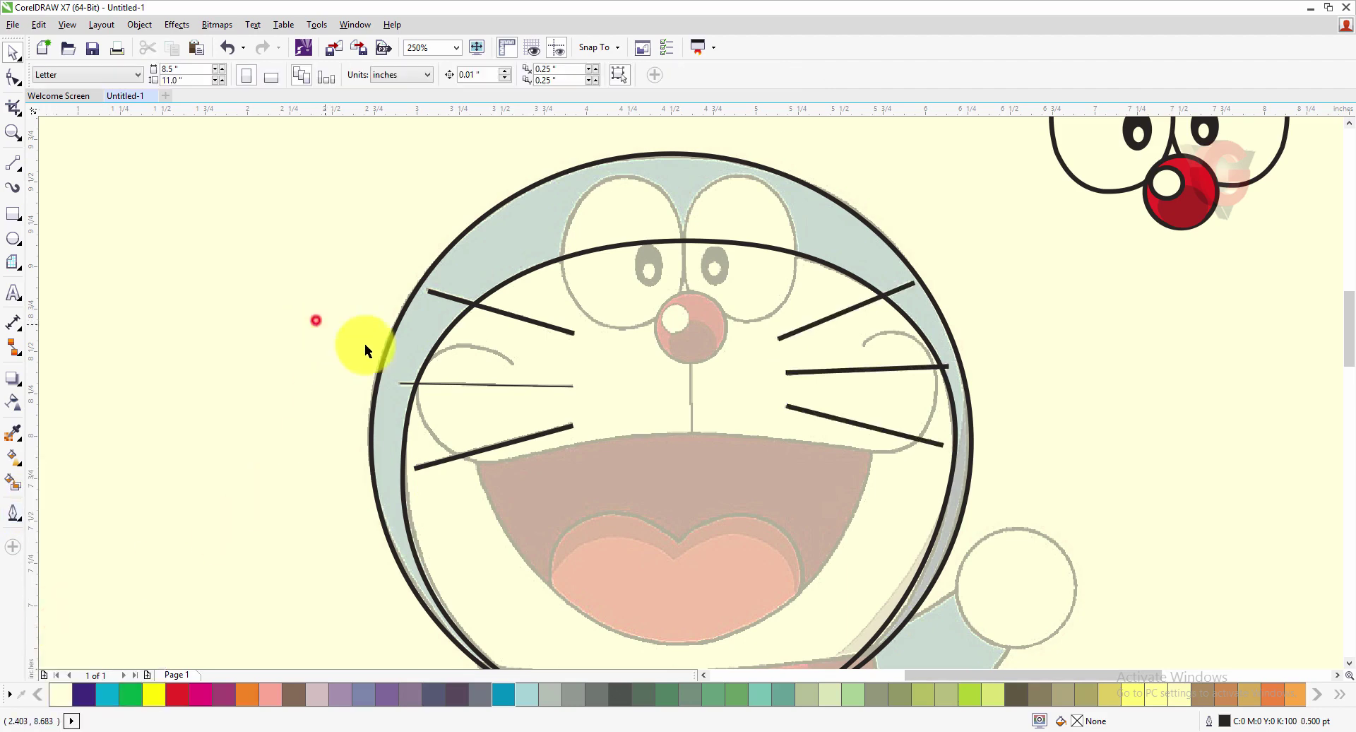
Step: Set the middle left whisker's outline width to 2 pt and deselect it
left_click_drag(308, 360, 595, 407)
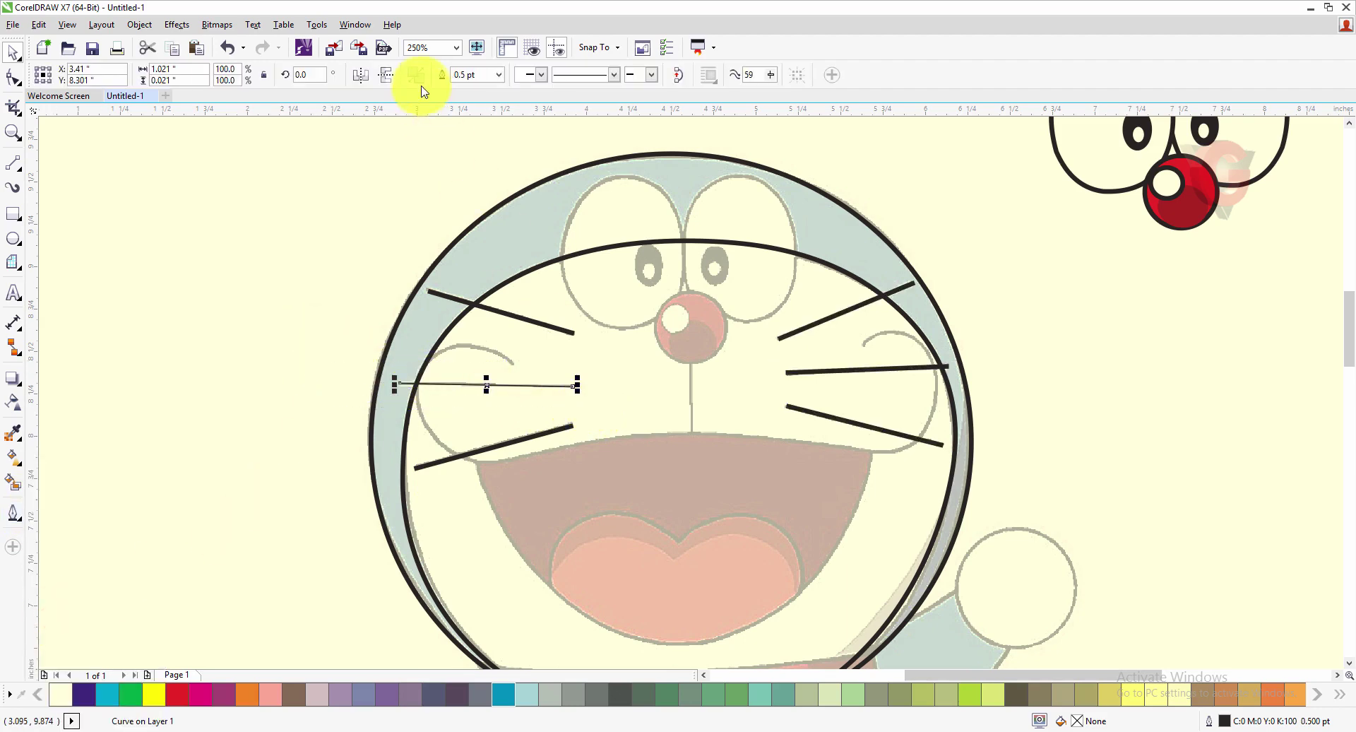
left_click(499, 74)
left_click(472, 153)
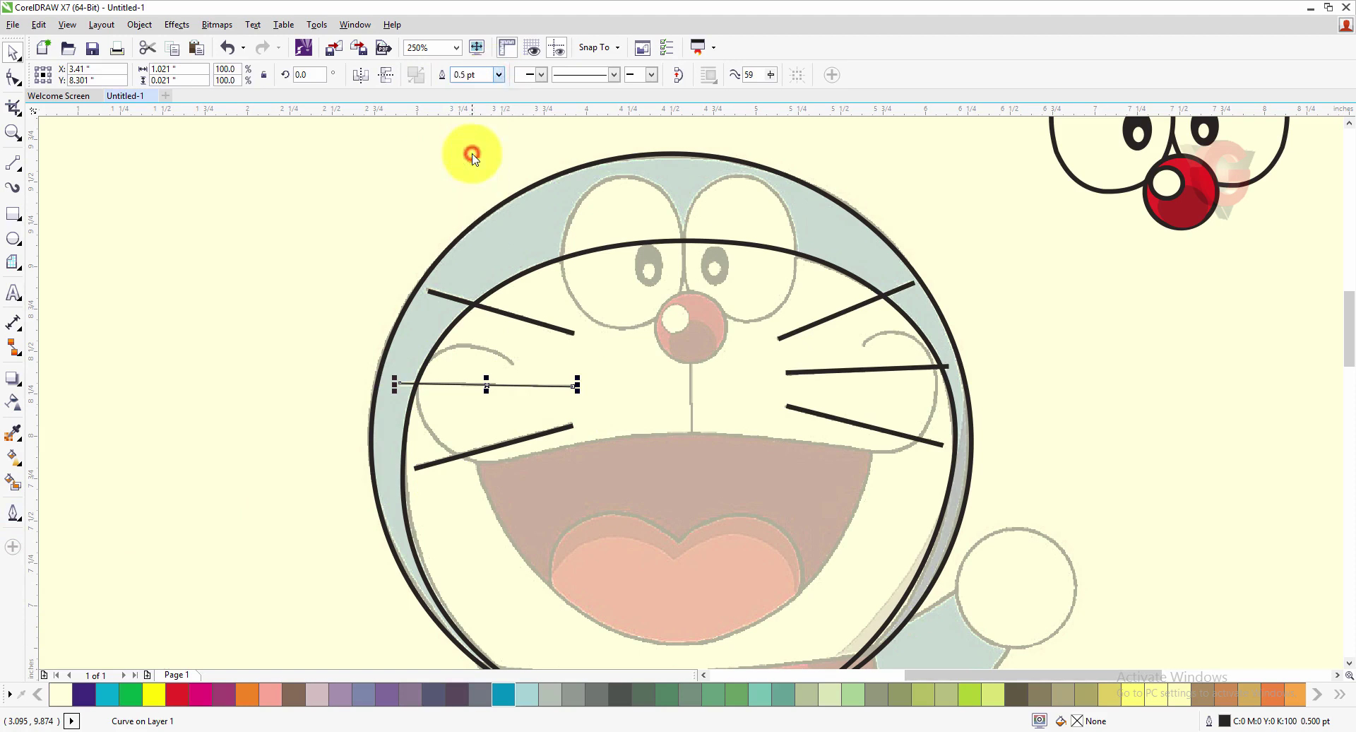
left_click(328, 221)
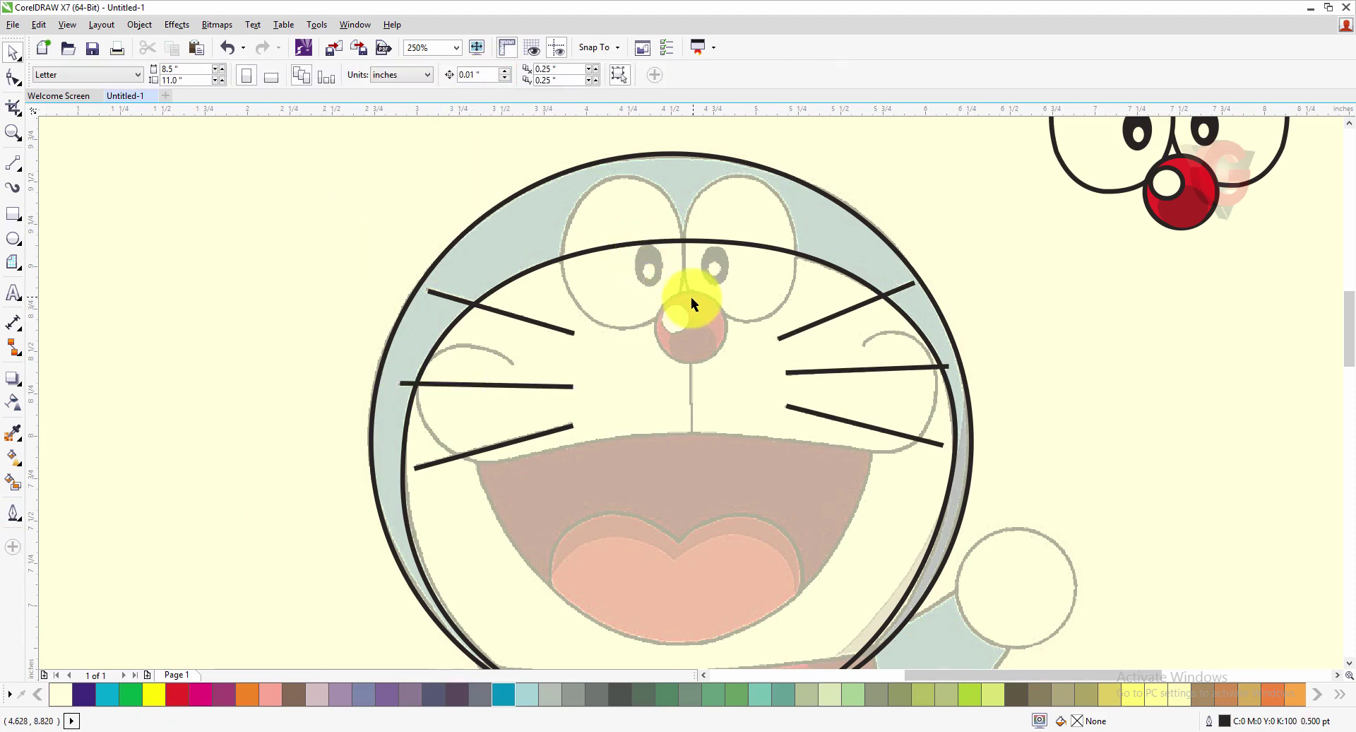
left_click(338, 235)
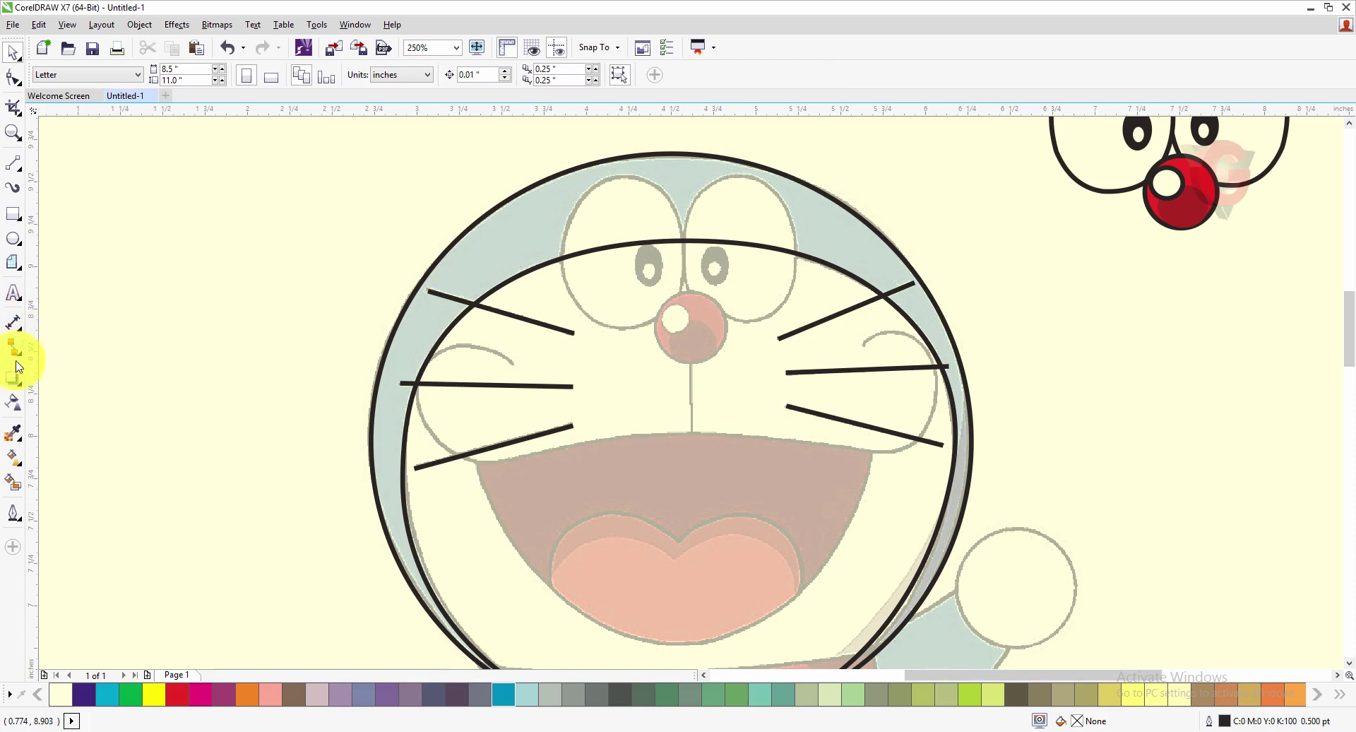
Step: Trace the left cheek, the mouth's upper edge and the right cheek as one open 11-node Bezier path of straight segments
left_click(14, 161)
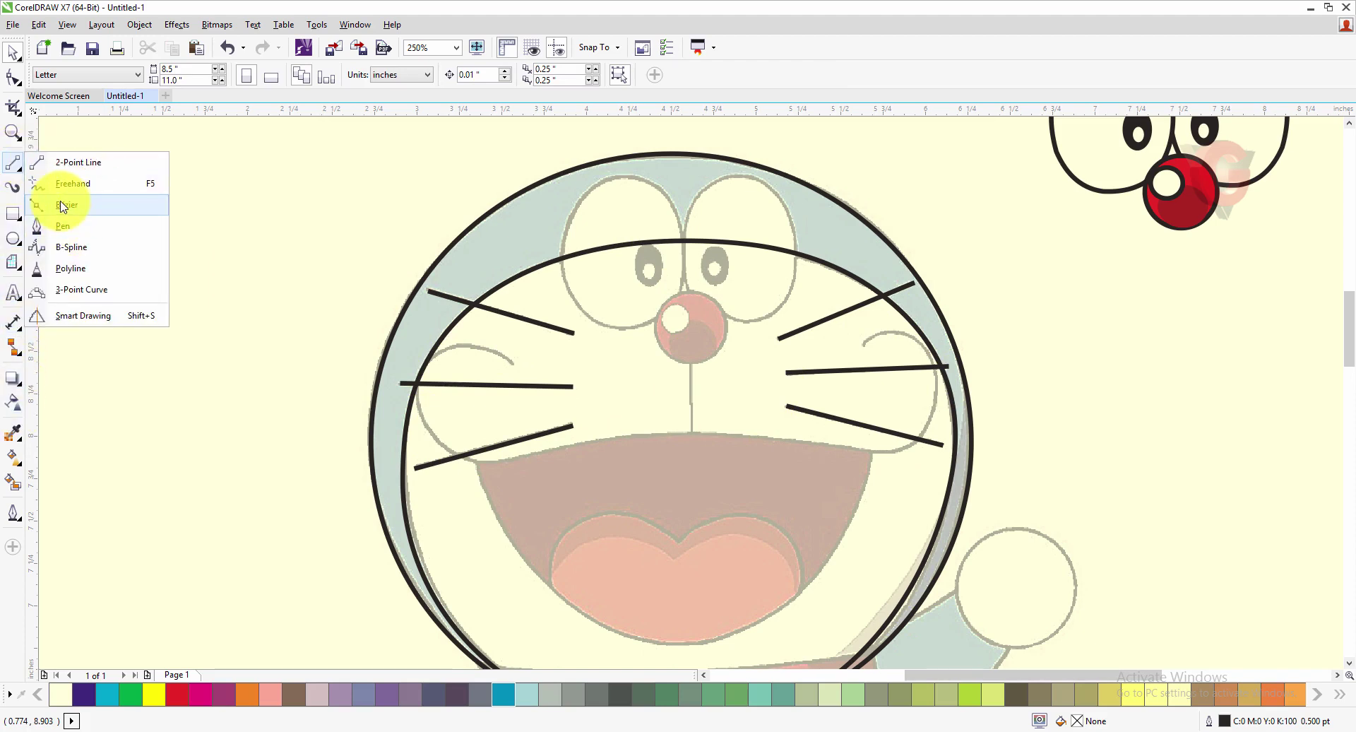
left_click(62, 204)
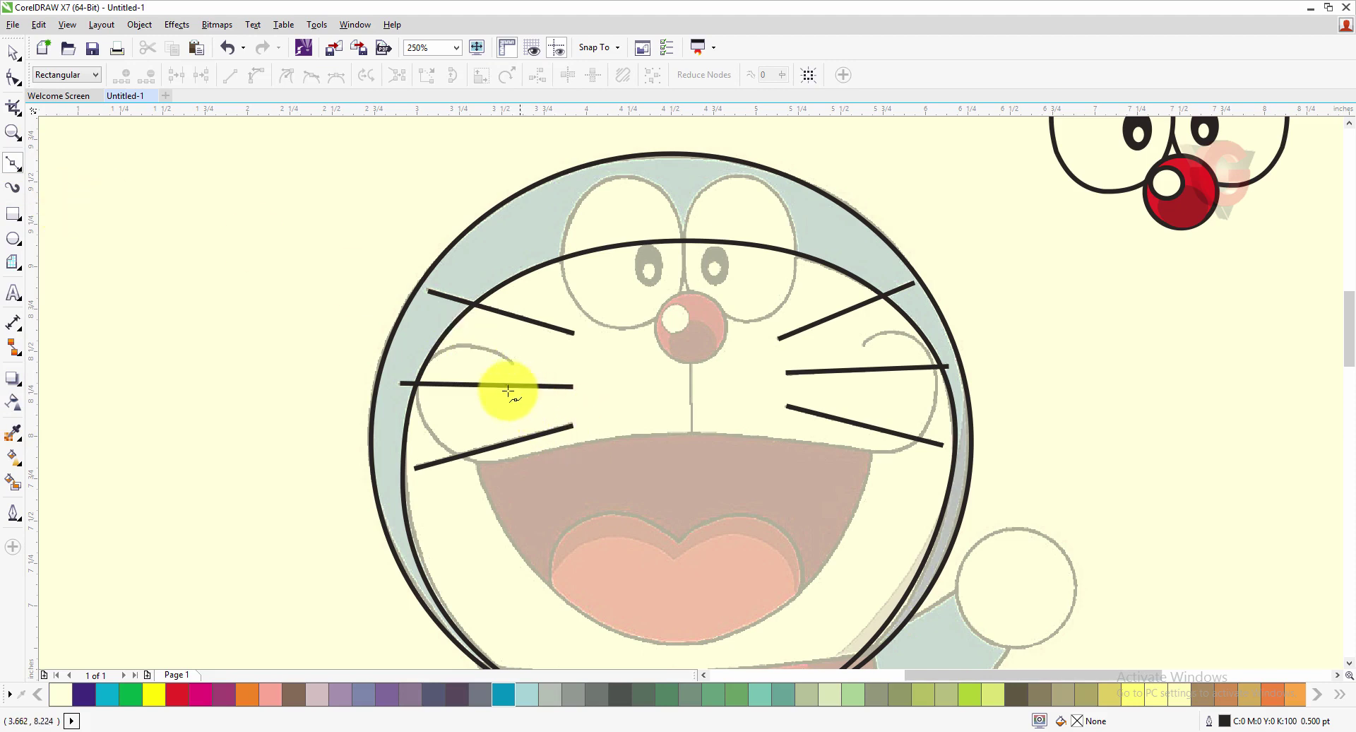
left_click(516, 362)
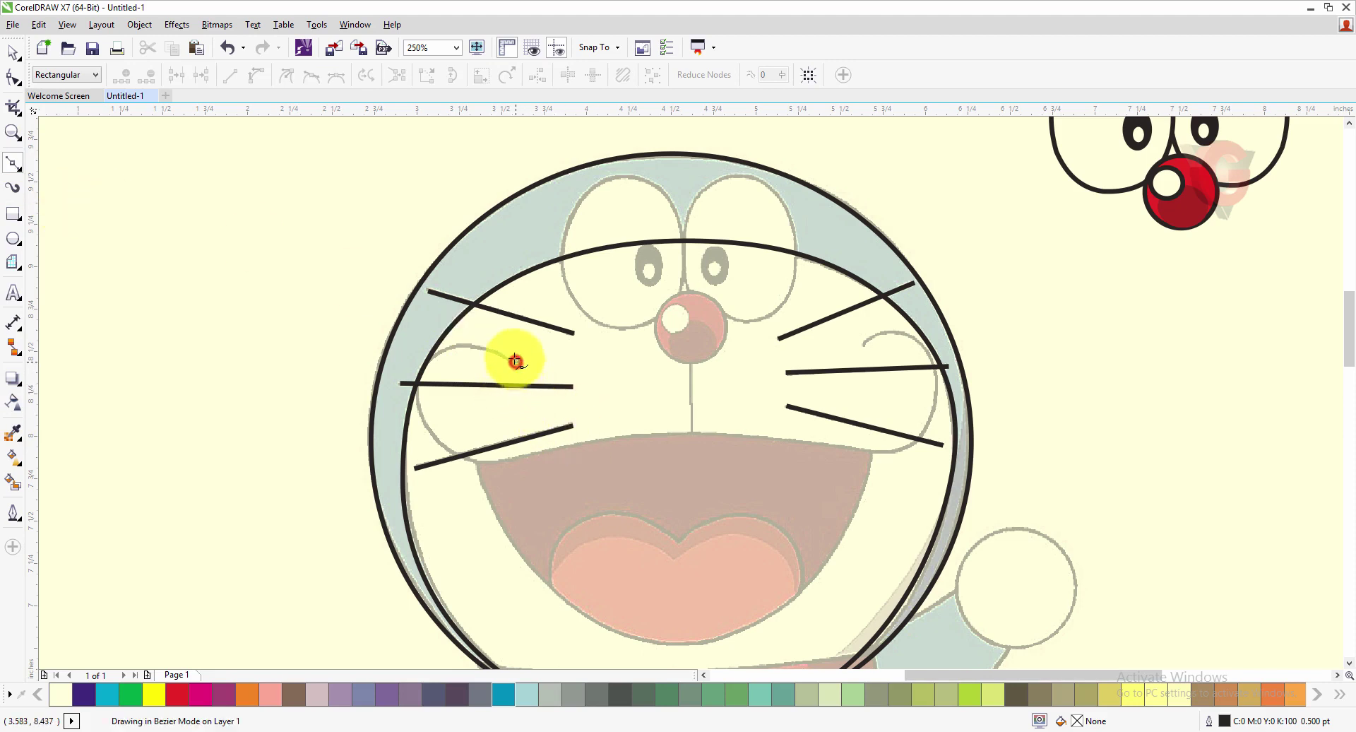
left_click(454, 345)
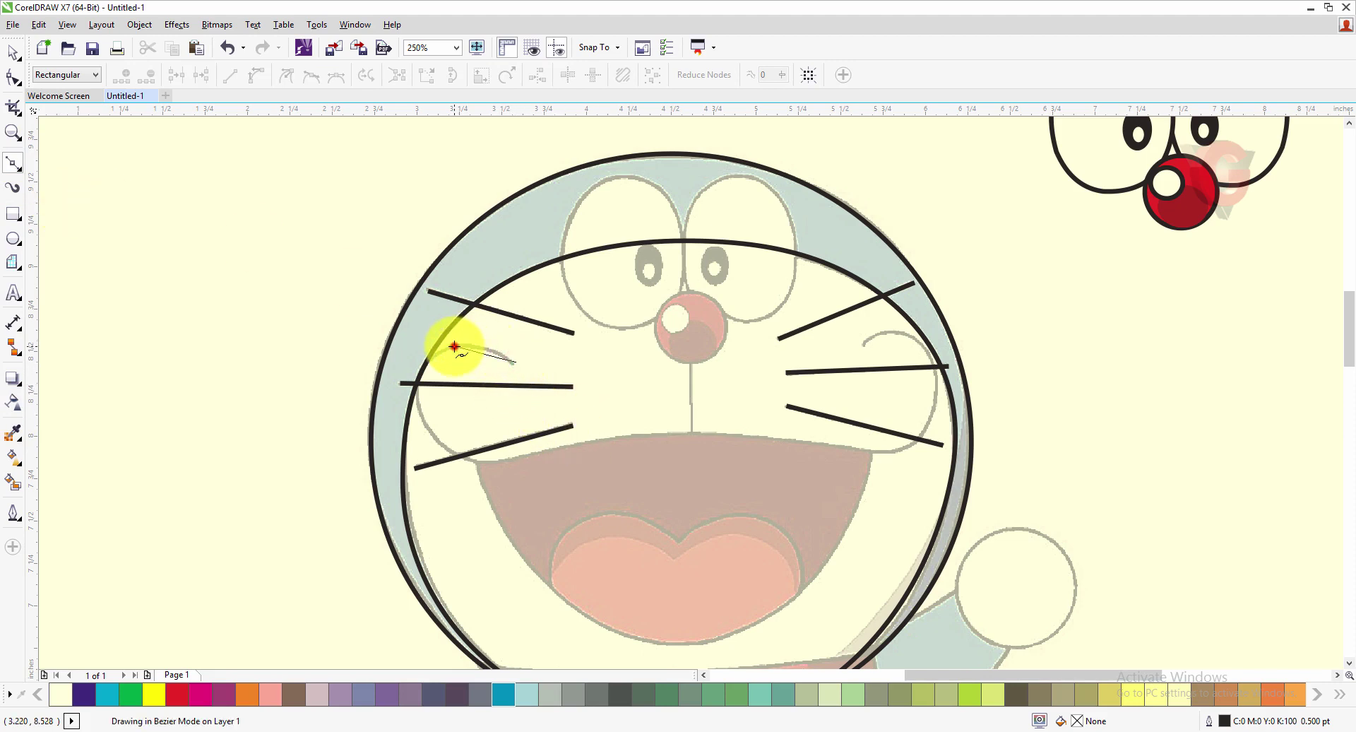
left_click(417, 378)
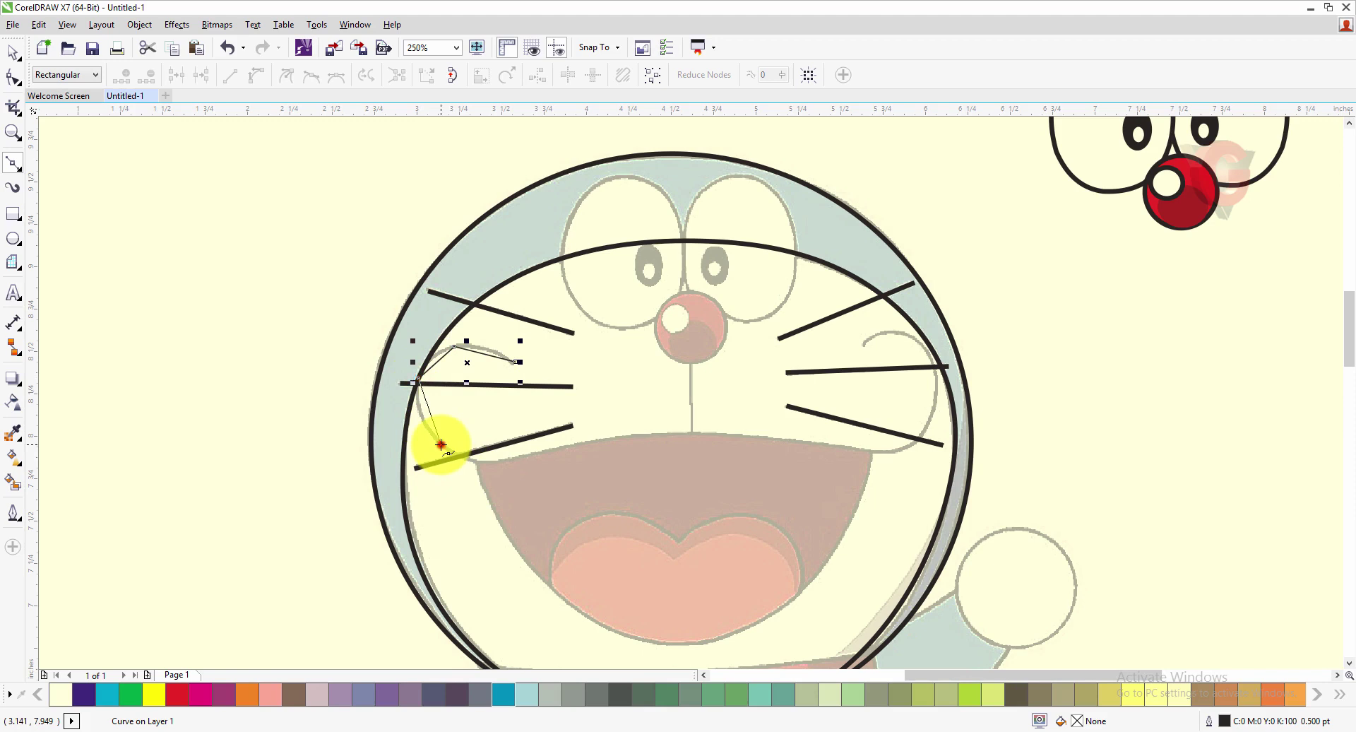
left_click(441, 445)
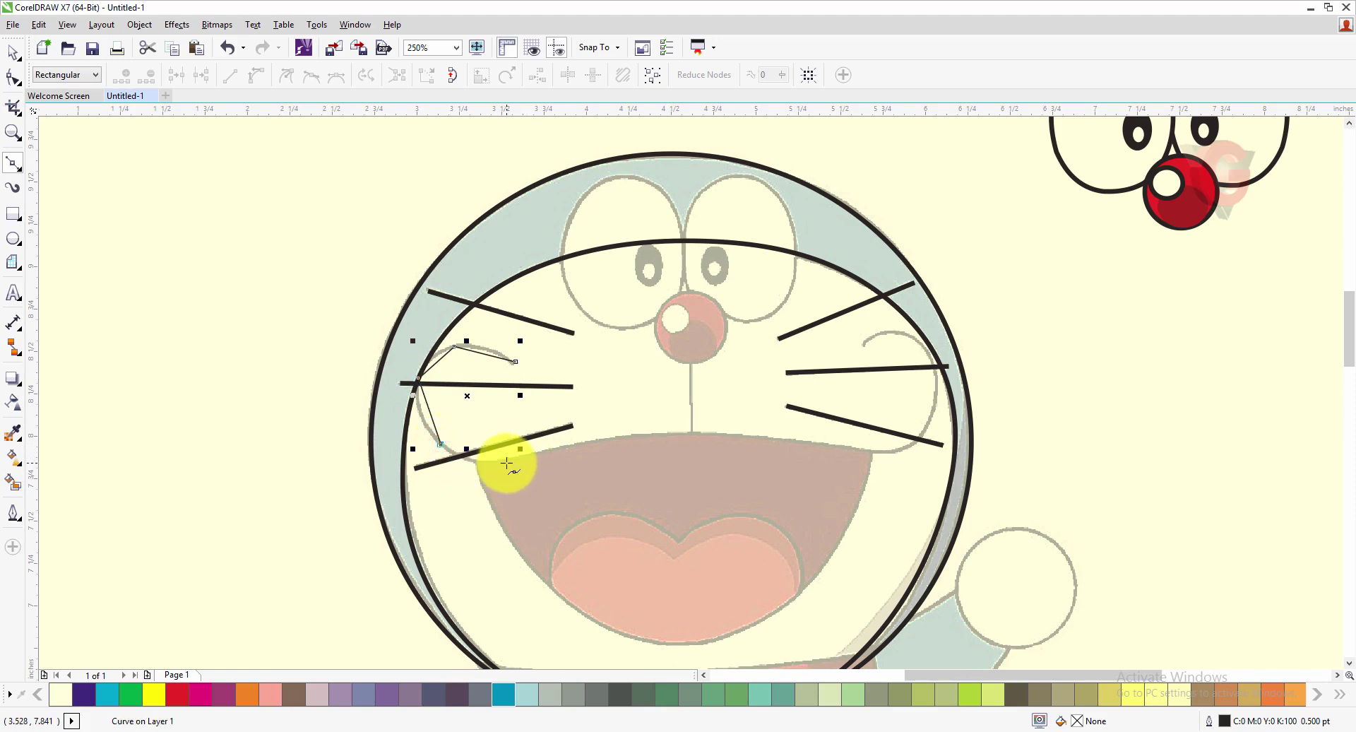
left_click(505, 461)
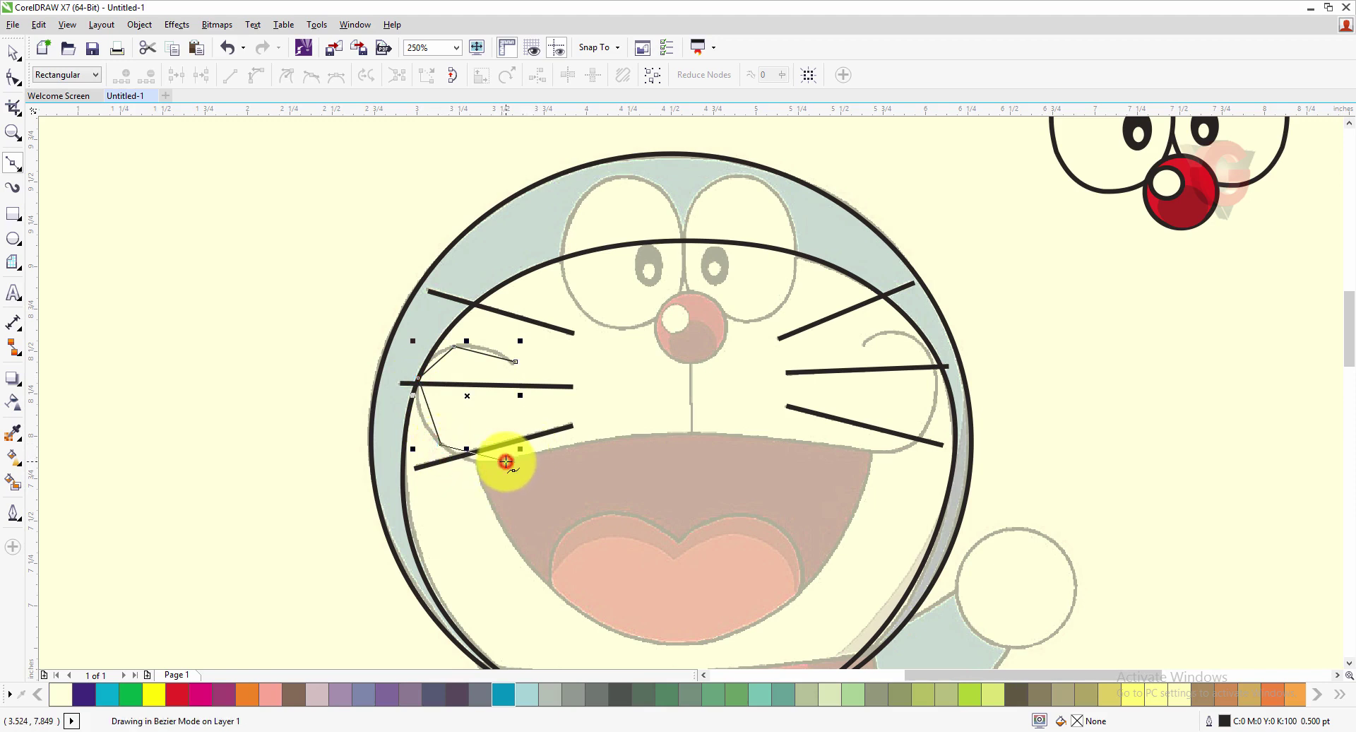
left_click(667, 432)
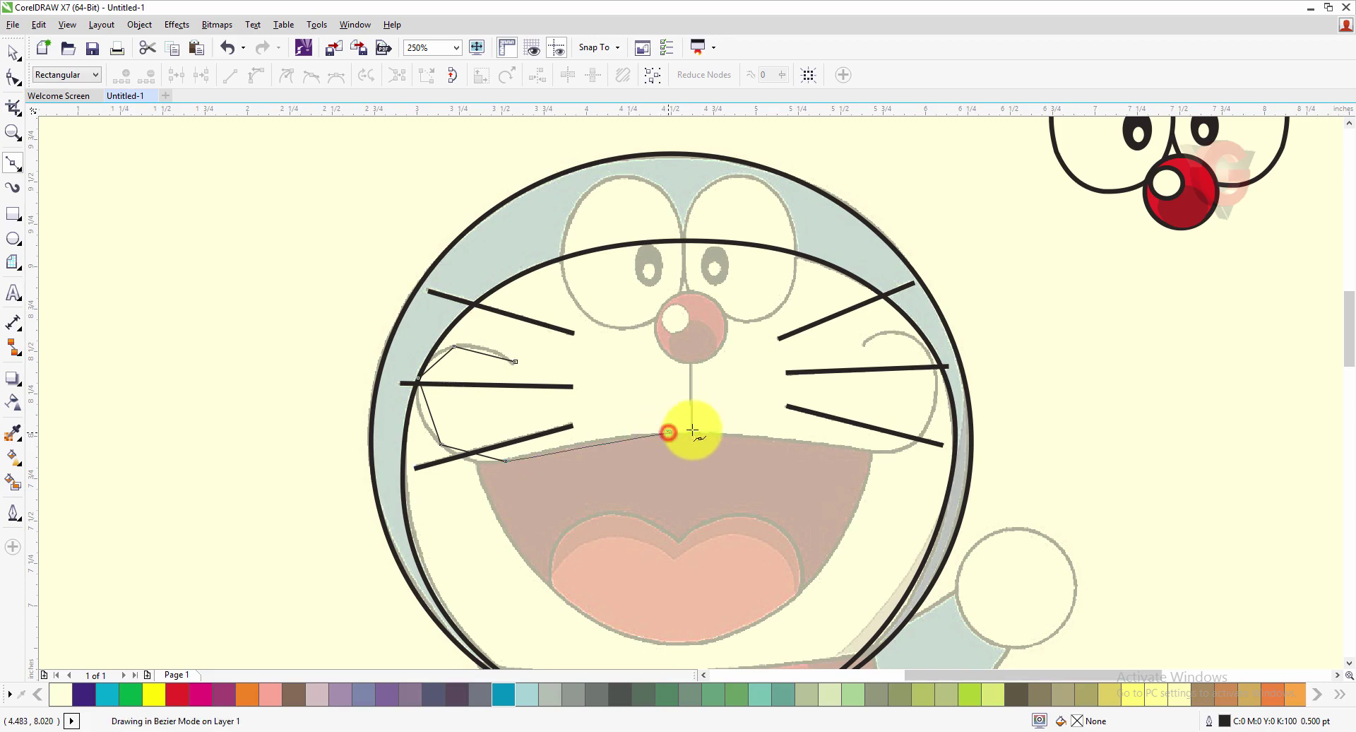
left_click(868, 451)
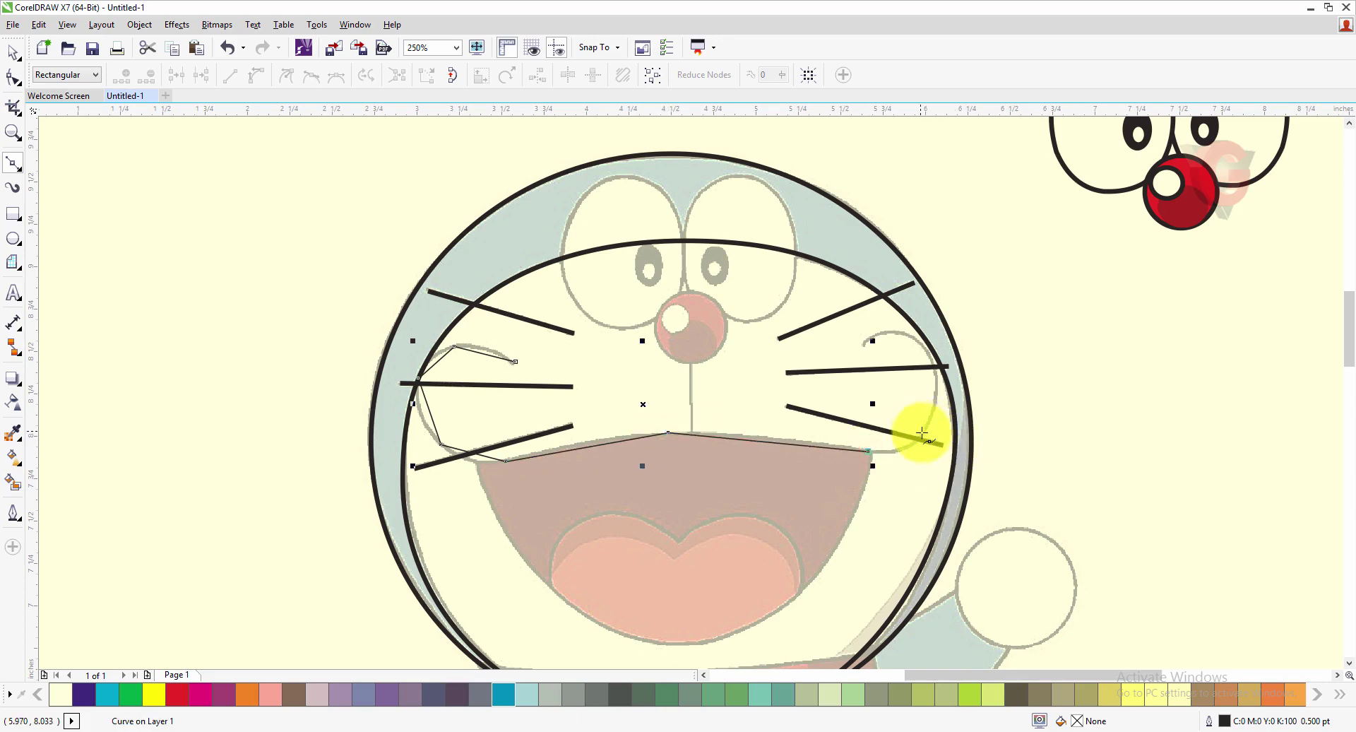
left_click(922, 433)
left_click(938, 385)
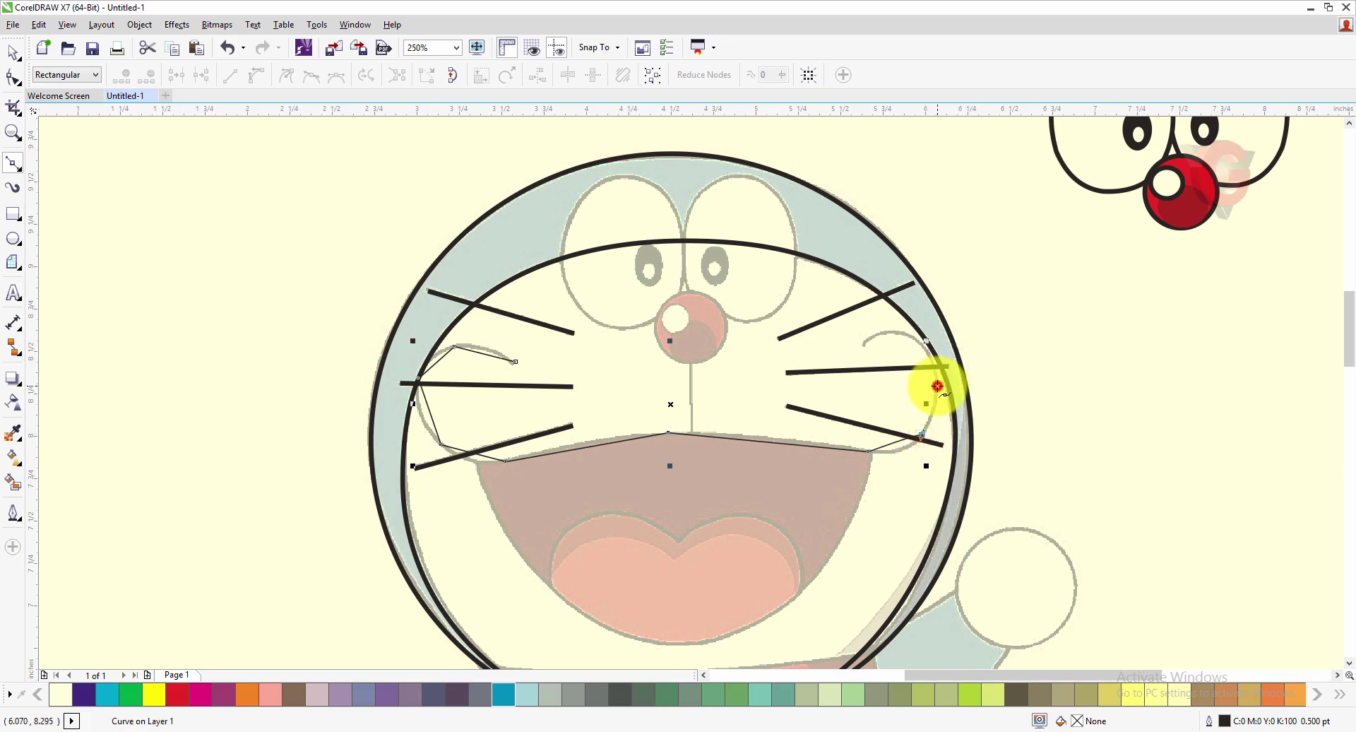
left_click(909, 336)
left_click(862, 343)
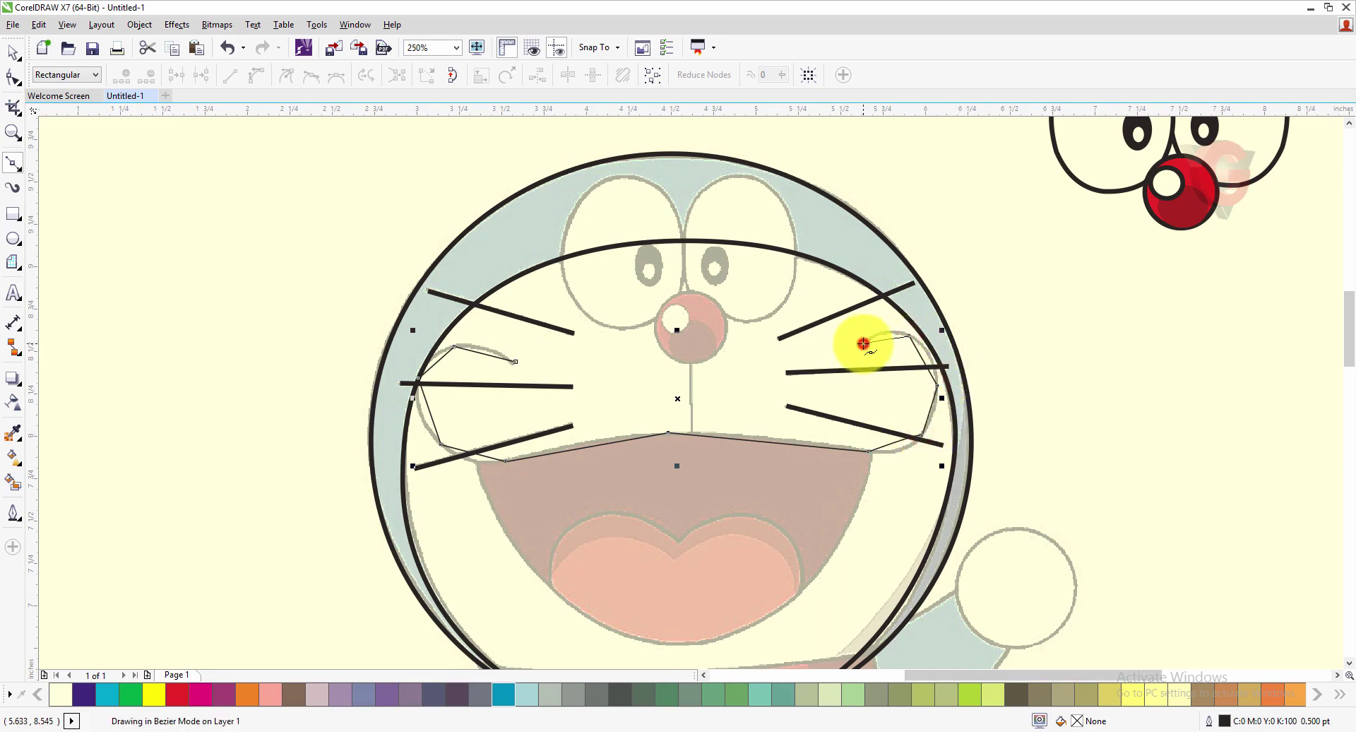
Step: Convert all segments of the cheek-and-mouth path to curves and deselect its nodes
left_click(13, 76)
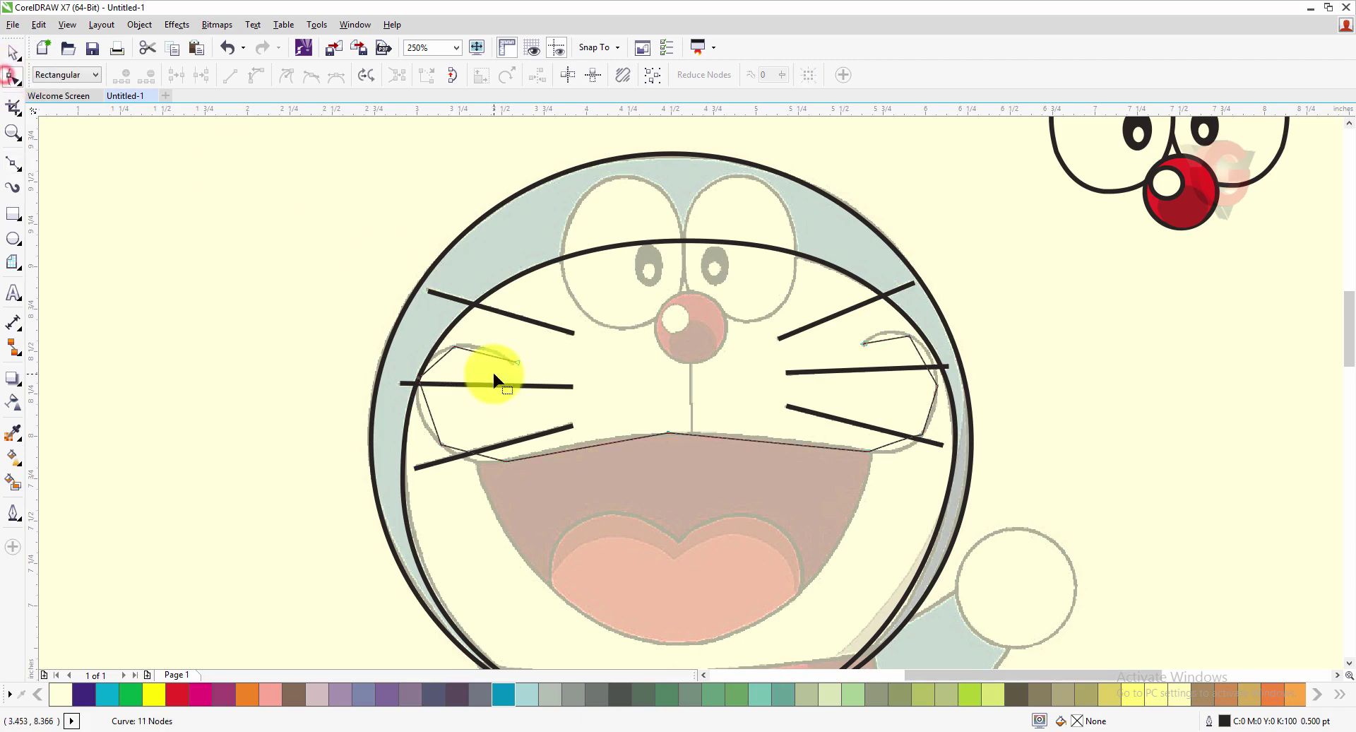
left_click_drag(325, 307, 972, 514)
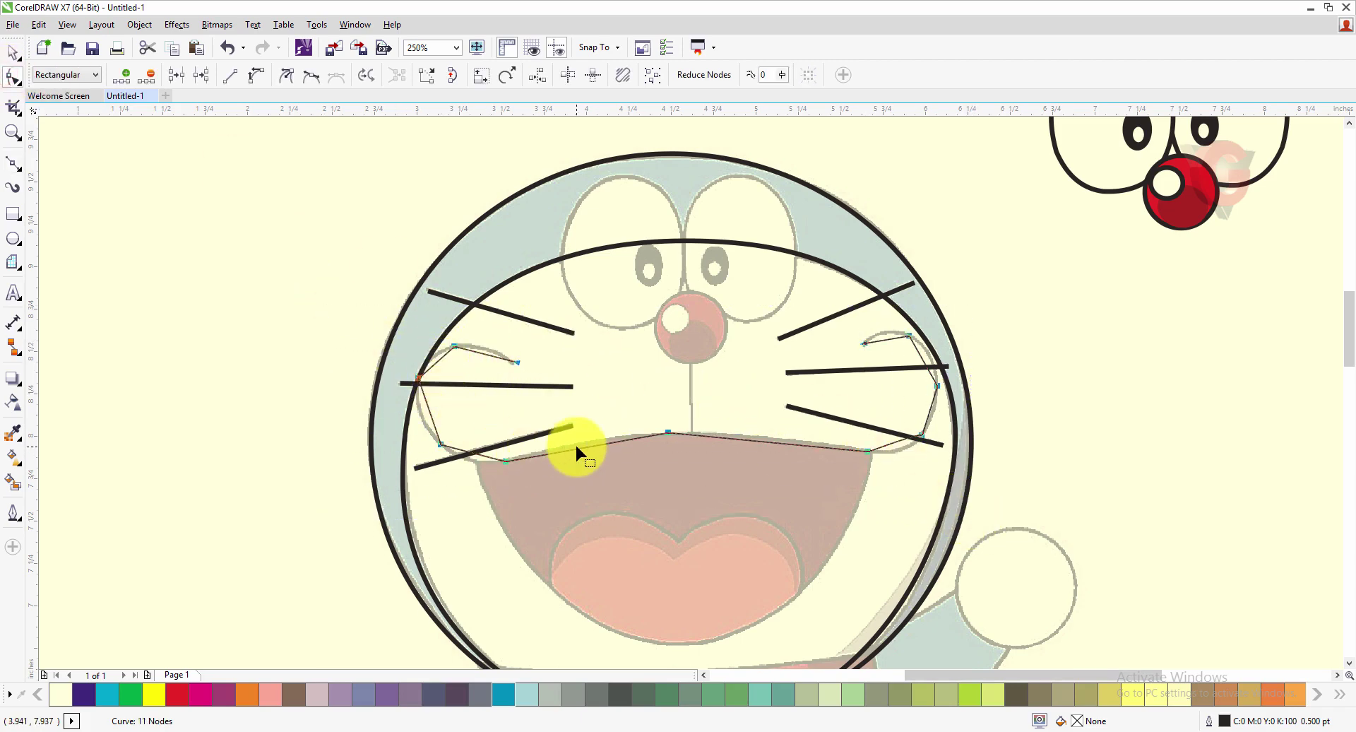
scroll(576, 443, "up", 2)
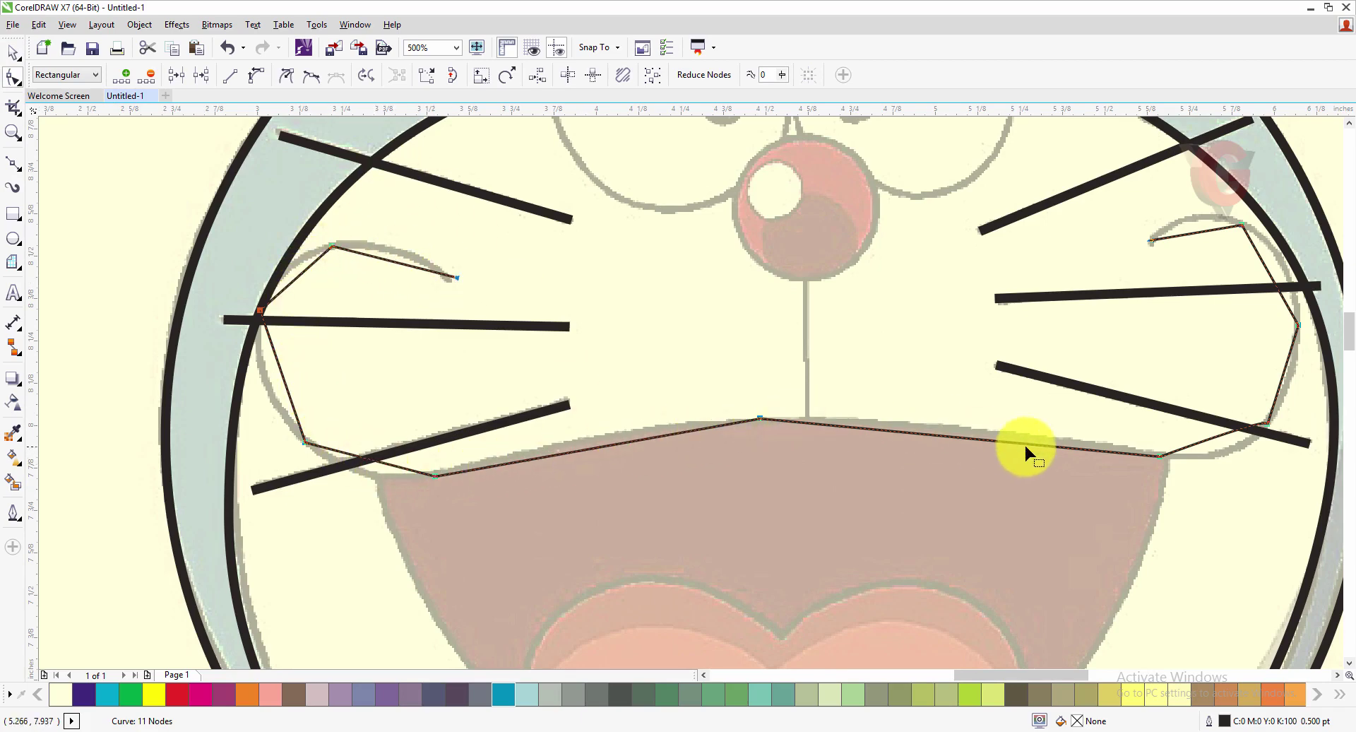
left_click(257, 77)
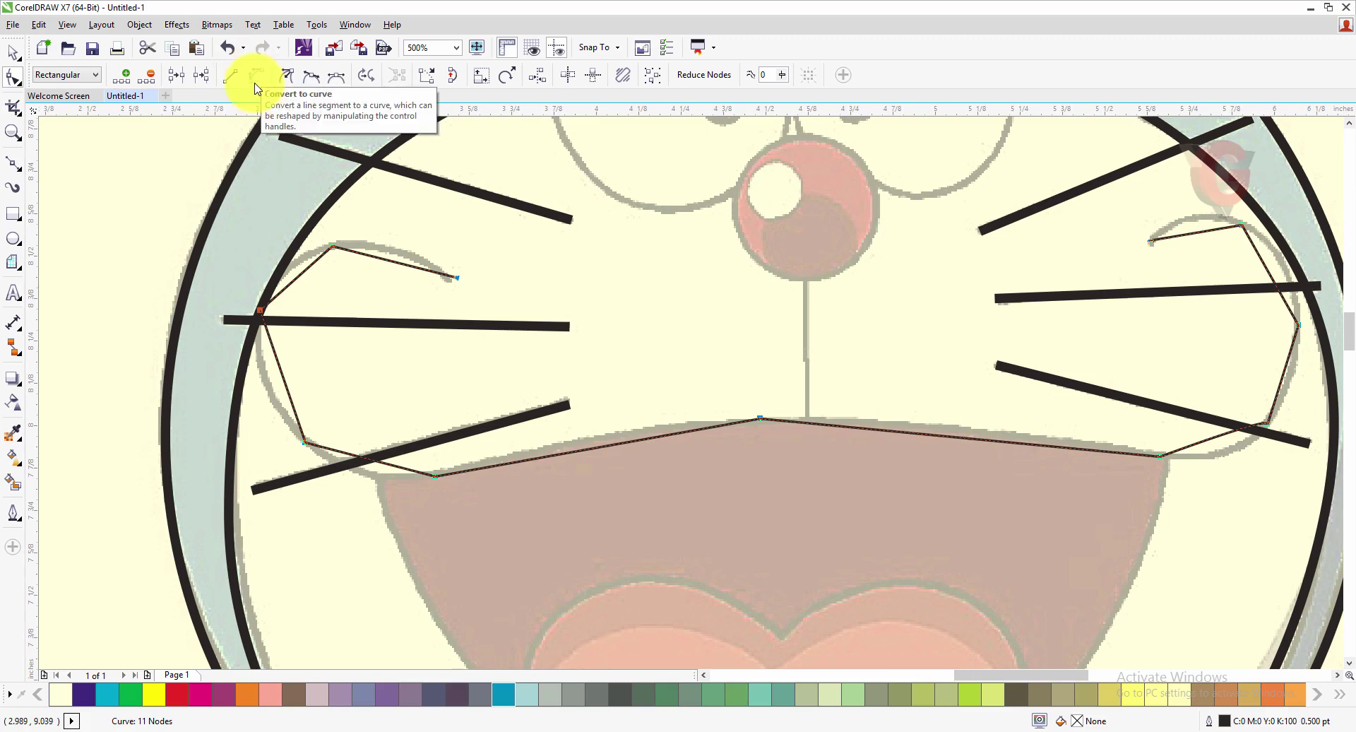
left_click(93, 176)
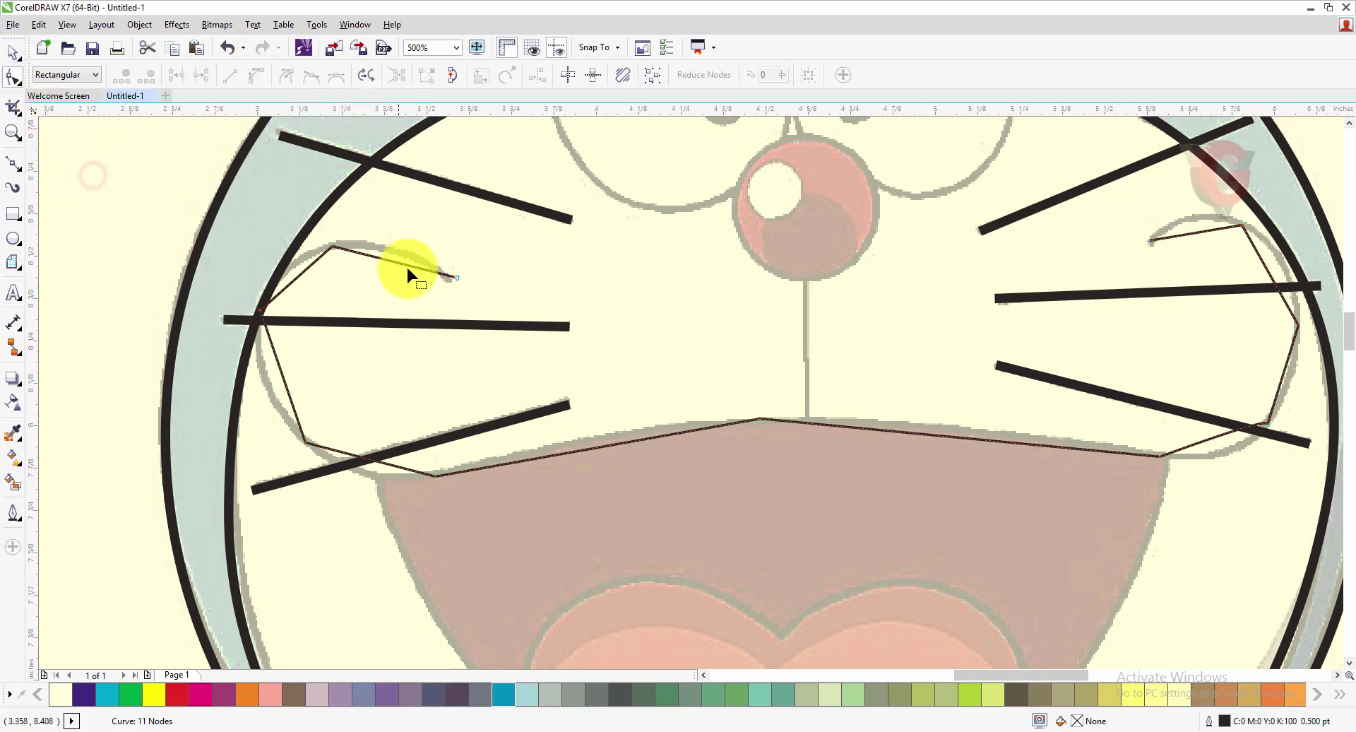
Step: Bend the left cheek's segments outward to follow the reference outline down to the left mouth corner
left_click_drag(387, 259, 389, 246)
left_click_drag(295, 278, 284, 267)
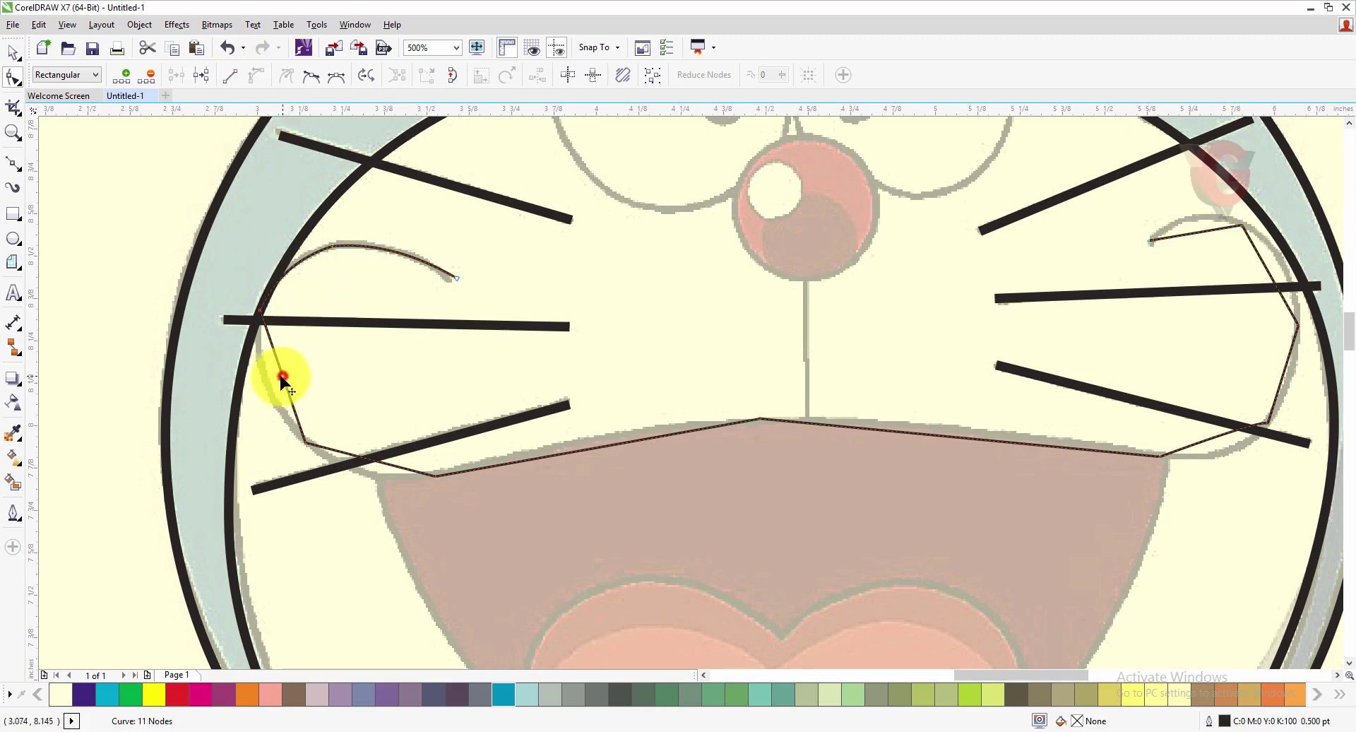
left_click_drag(282, 378, 266, 384)
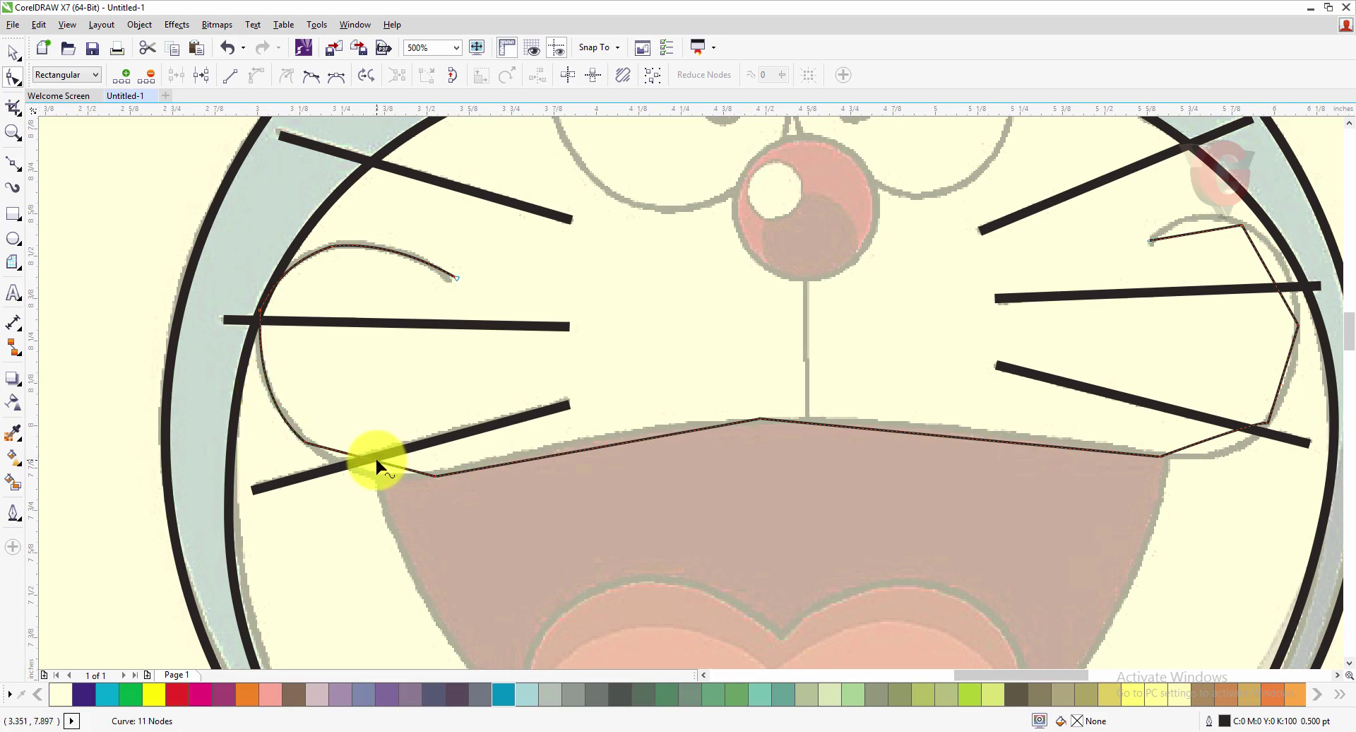
left_click_drag(377, 462, 372, 478)
Step: Bend the mouth's upper edge and the right cheek's segments to follow the reference outline up to the path's end
scroll(852, 349, "up", 4)
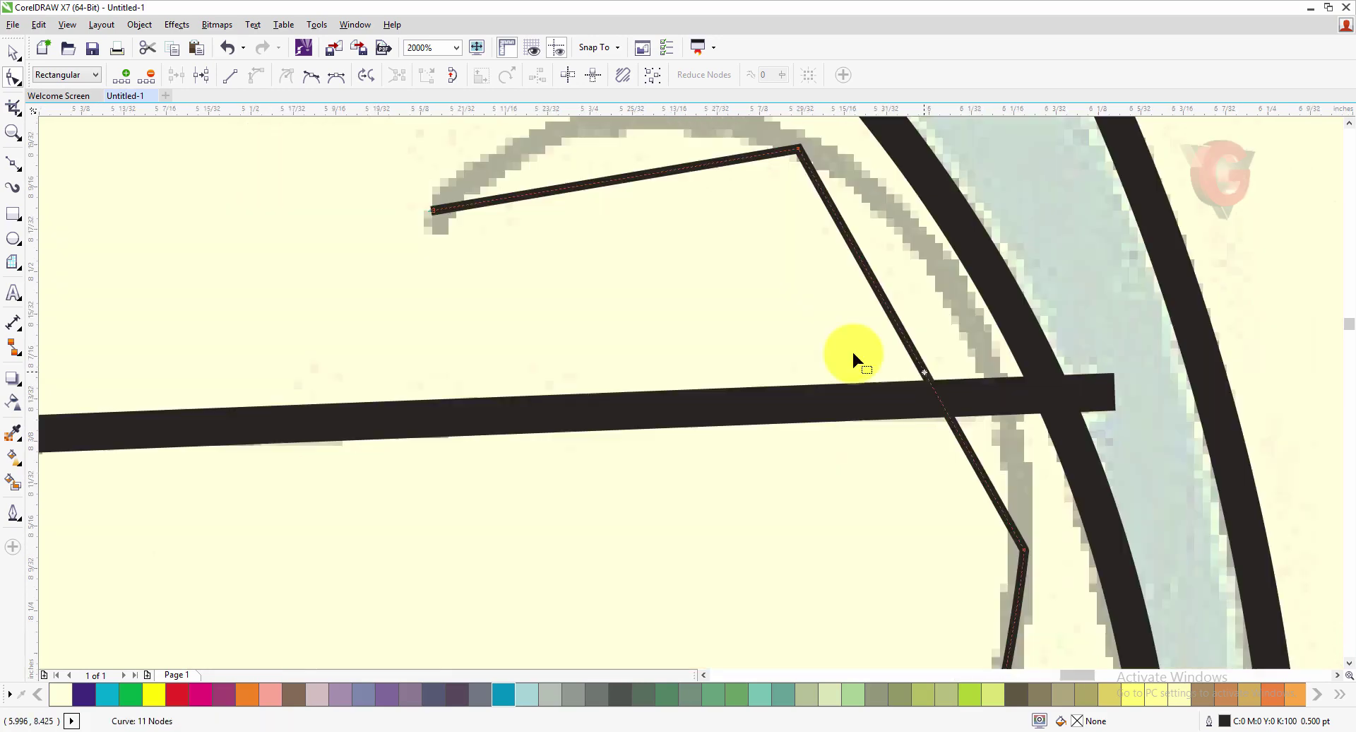
left_click_drag(971, 331, 967, 329)
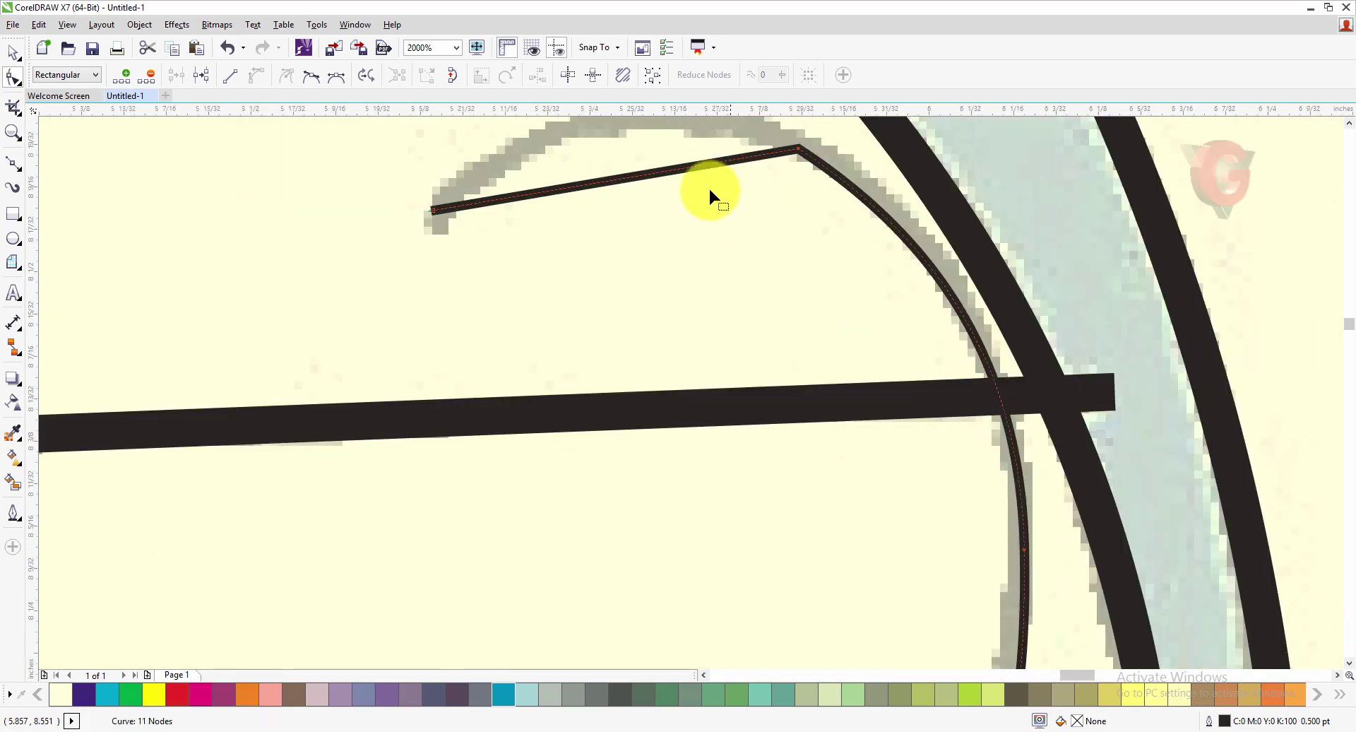
left_click_drag(650, 175, 613, 180)
scroll(837, 202, "down", 4)
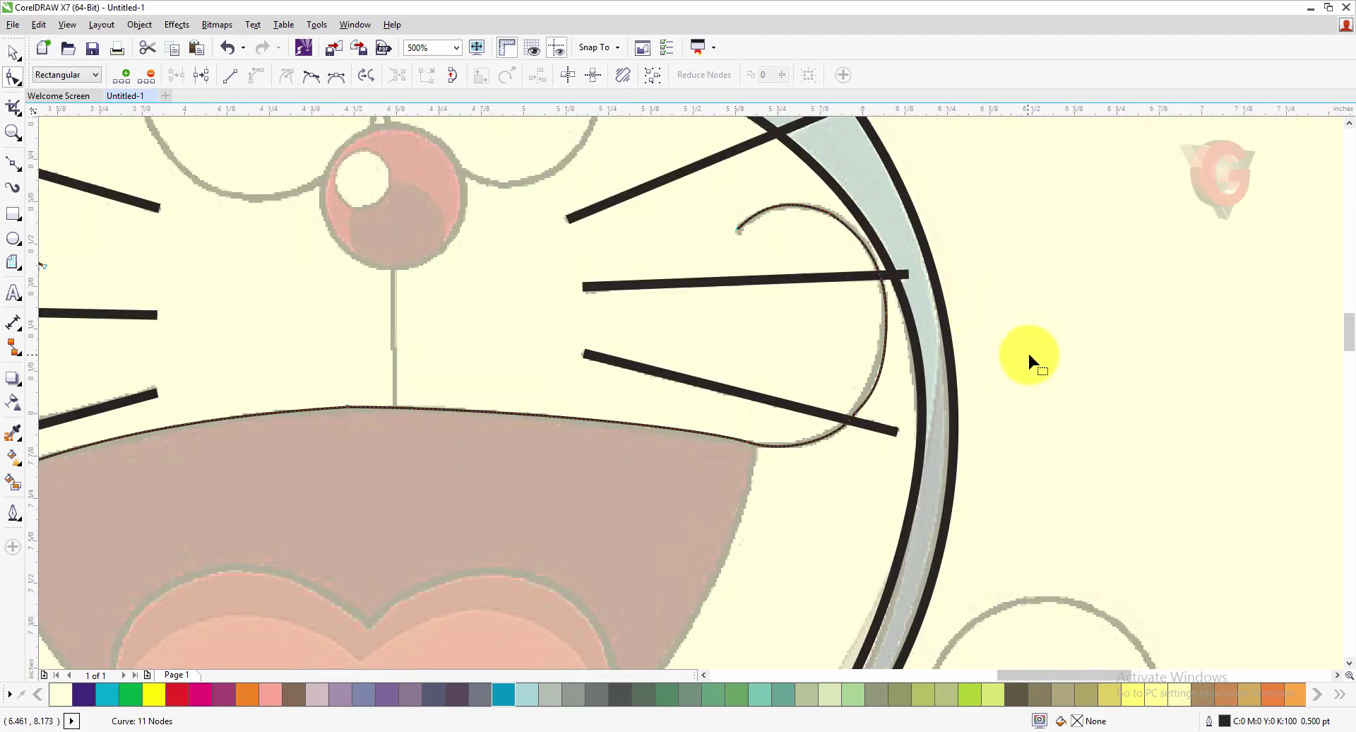
Step: Delete the node on the lower right cheek, where the lowest right whisker crosses it, to smooth the curve
left_click_drag(802, 368, 873, 460)
scroll(873, 431, "up", 2)
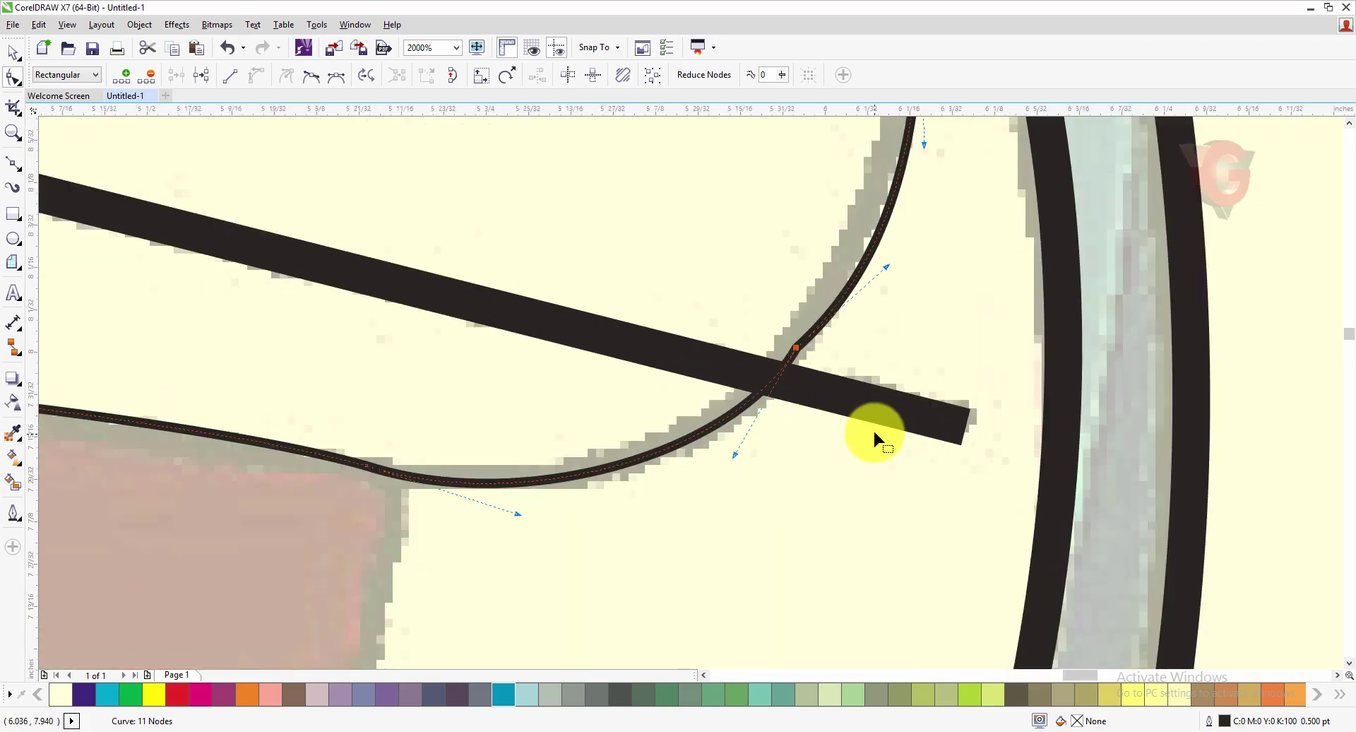
left_click(150, 77)
scroll(897, 366, "down", 1)
Step: Set the cheek-and-mouth curve's outline width to 2 pt
left_click(16, 53)
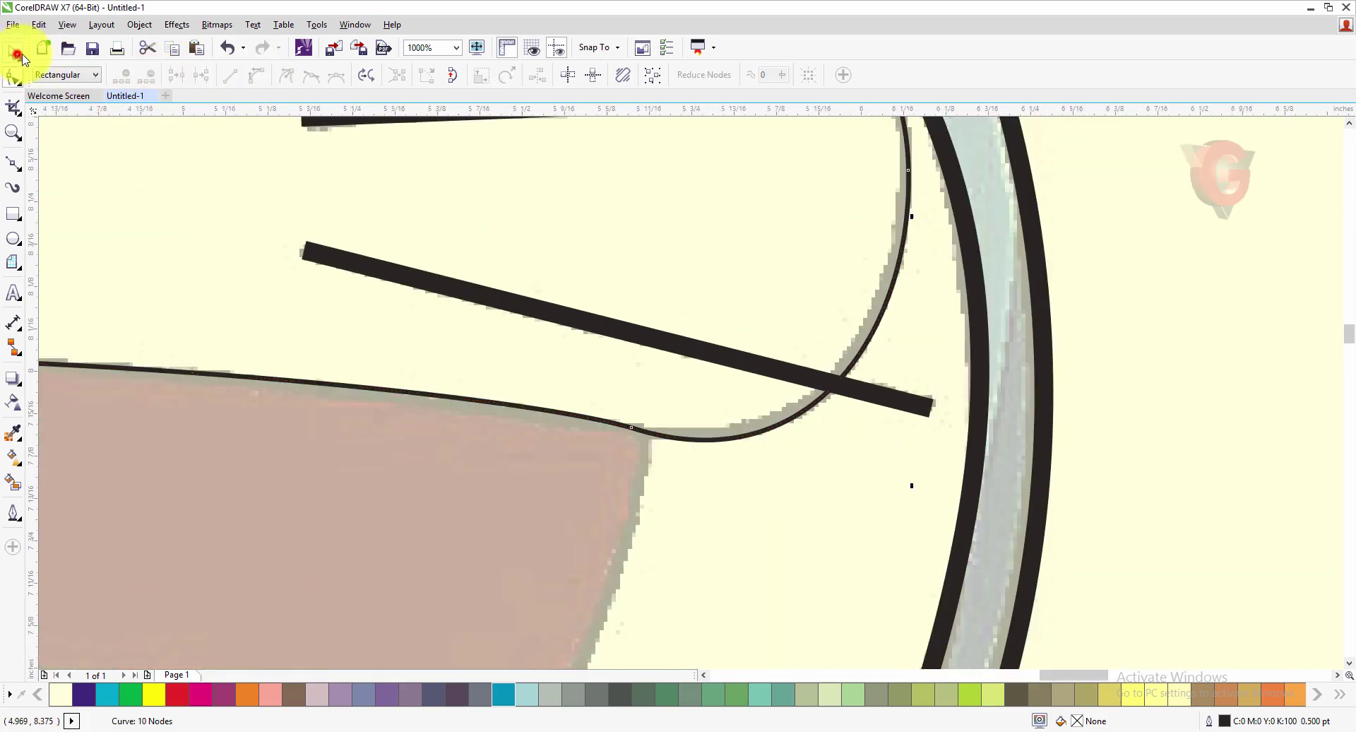
scroll(724, 144, "down", 1)
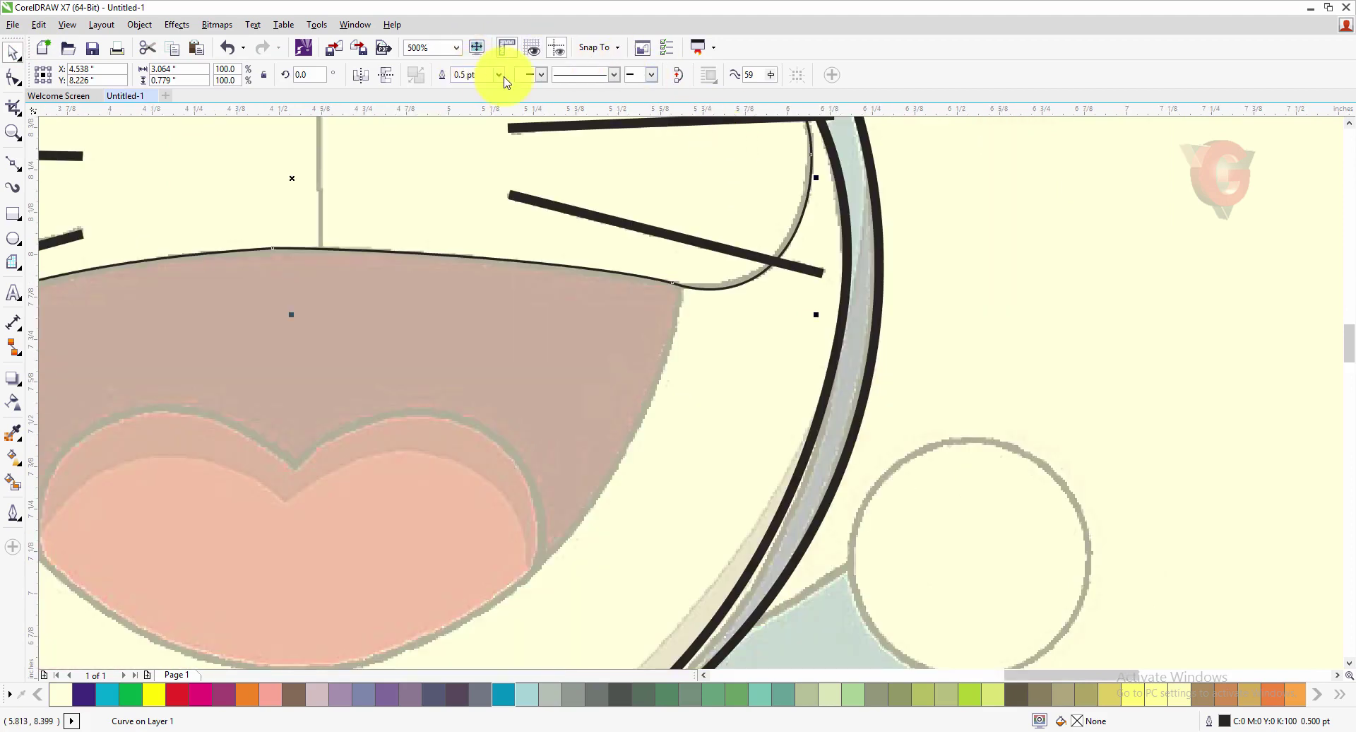
left_click(499, 75)
left_click(485, 151)
scroll(1075, 349, "down", 1)
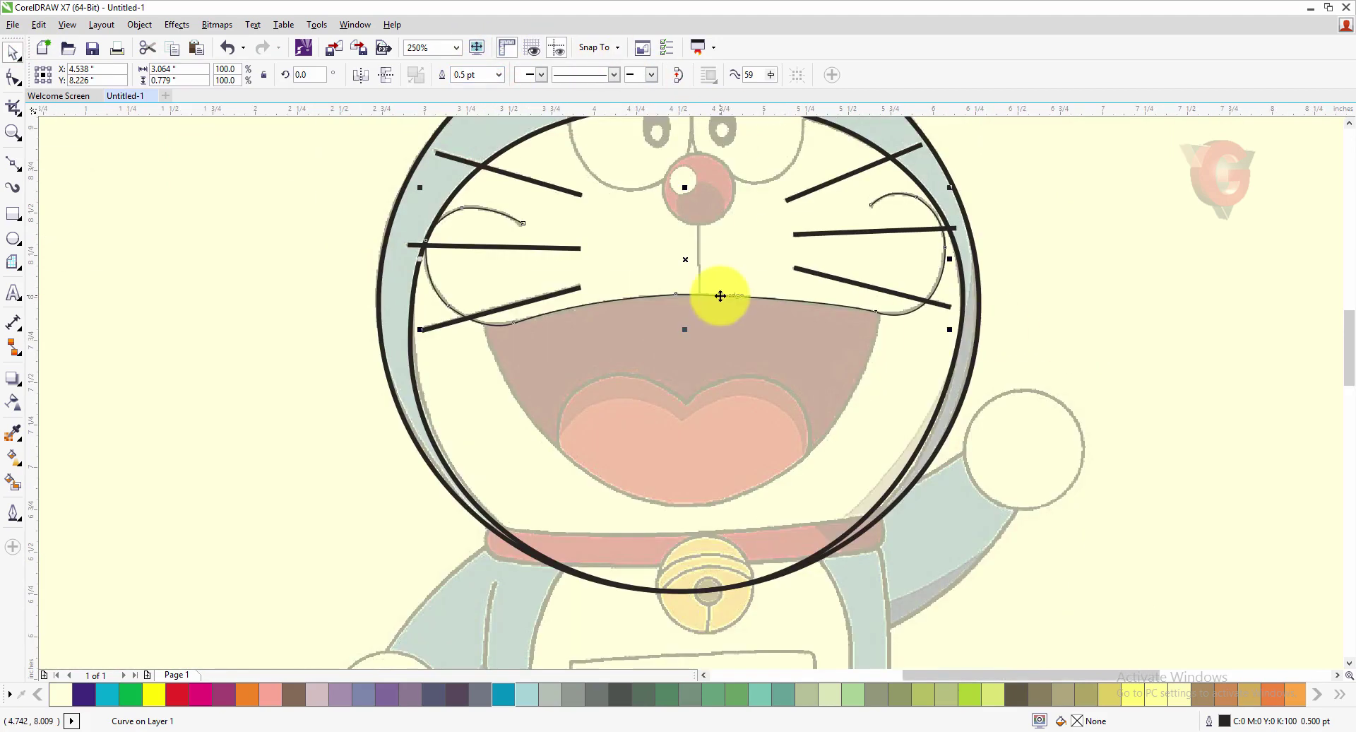
left_click(498, 74)
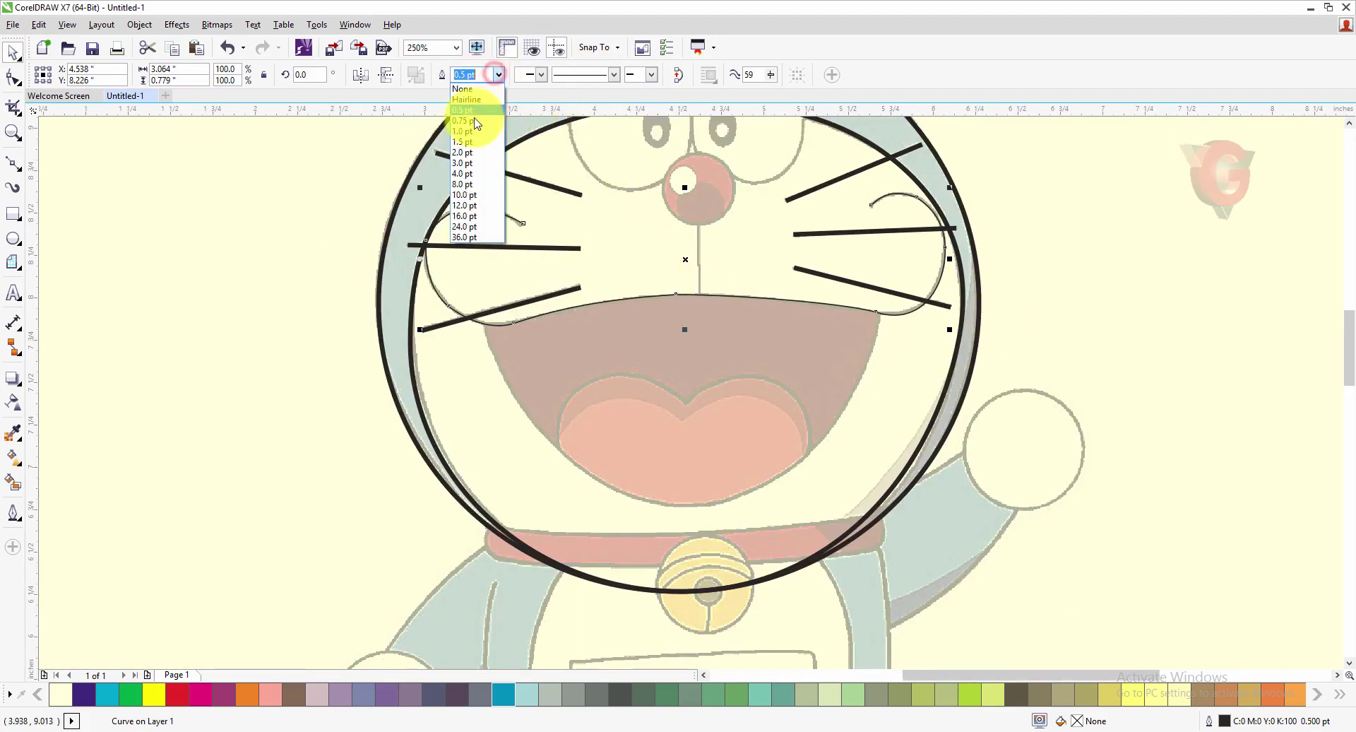
left_click(465, 152)
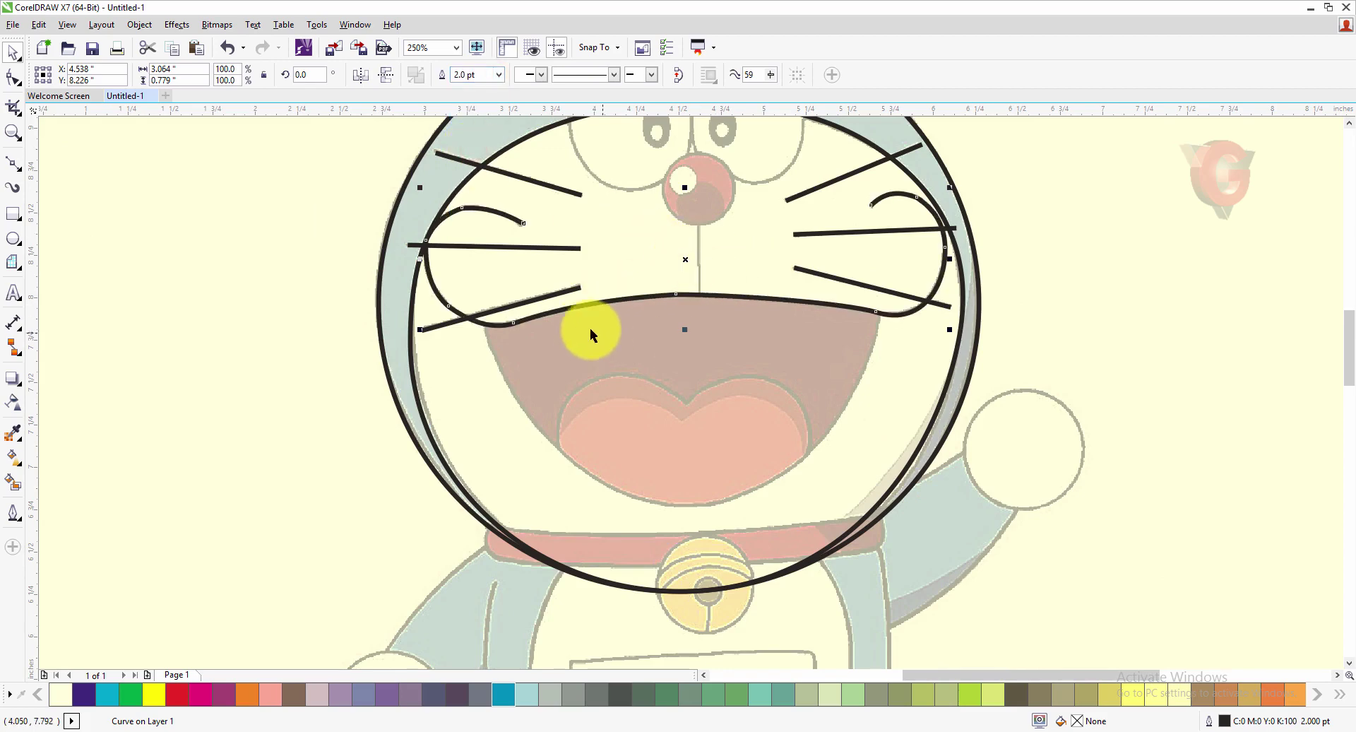
Step: Delete the middle node of the mouth's upper edge and adjust the right mouth-corner node's curve handle to match the reference outline
scroll(591, 329, "up", 1)
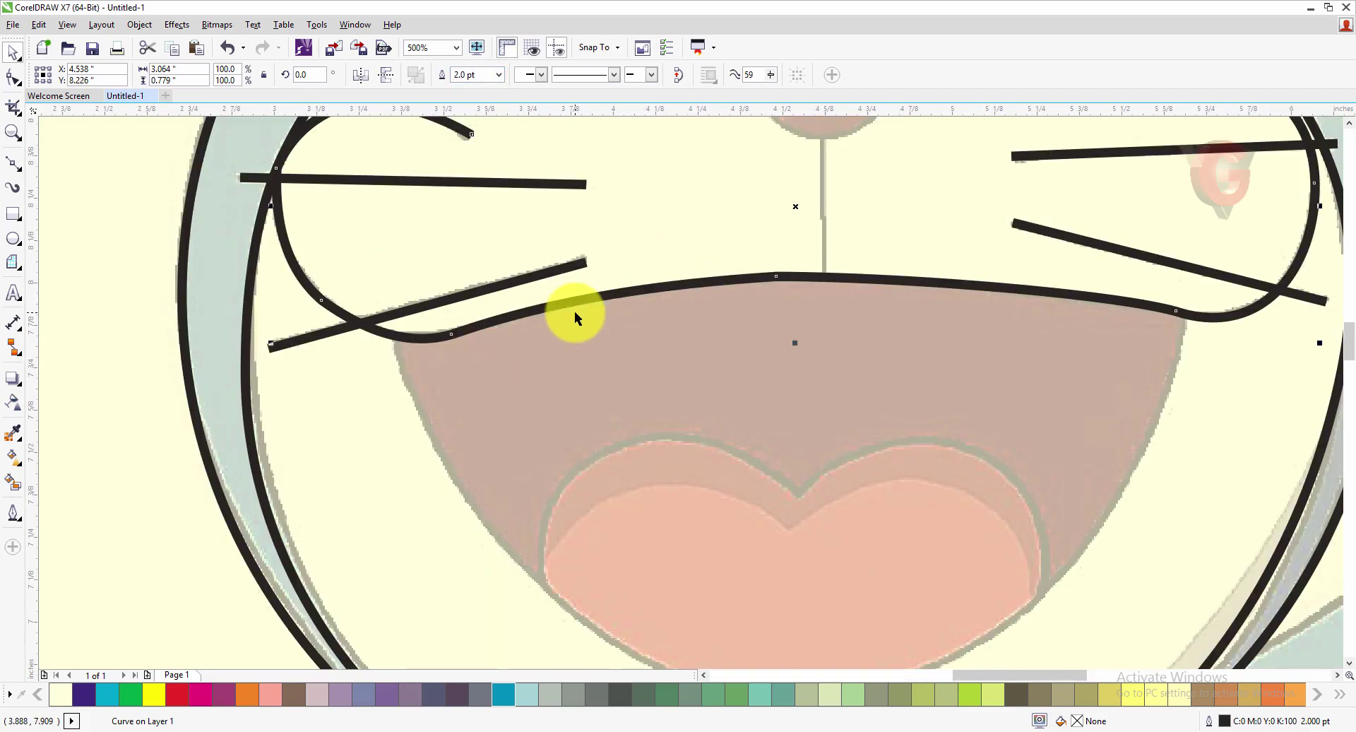
left_click(14, 78)
left_click_drag(746, 250, 843, 325)
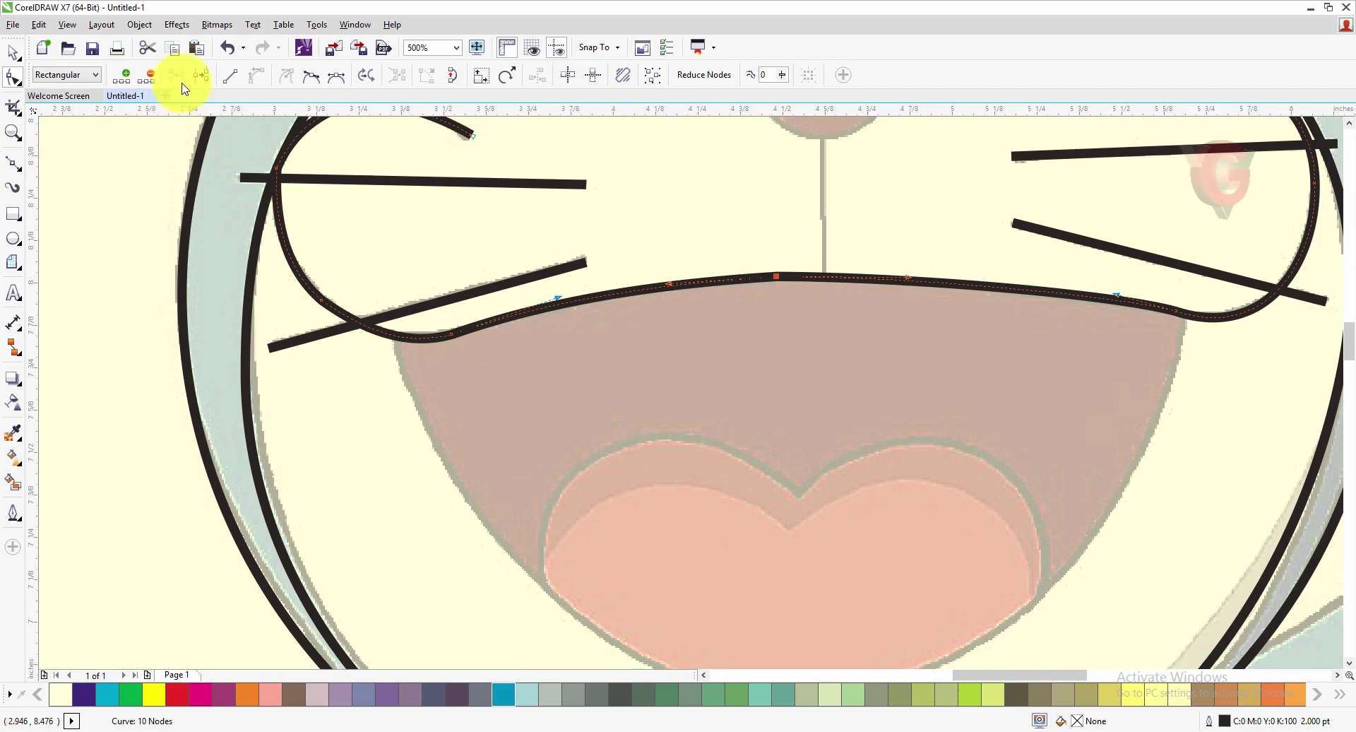
left_click(149, 74)
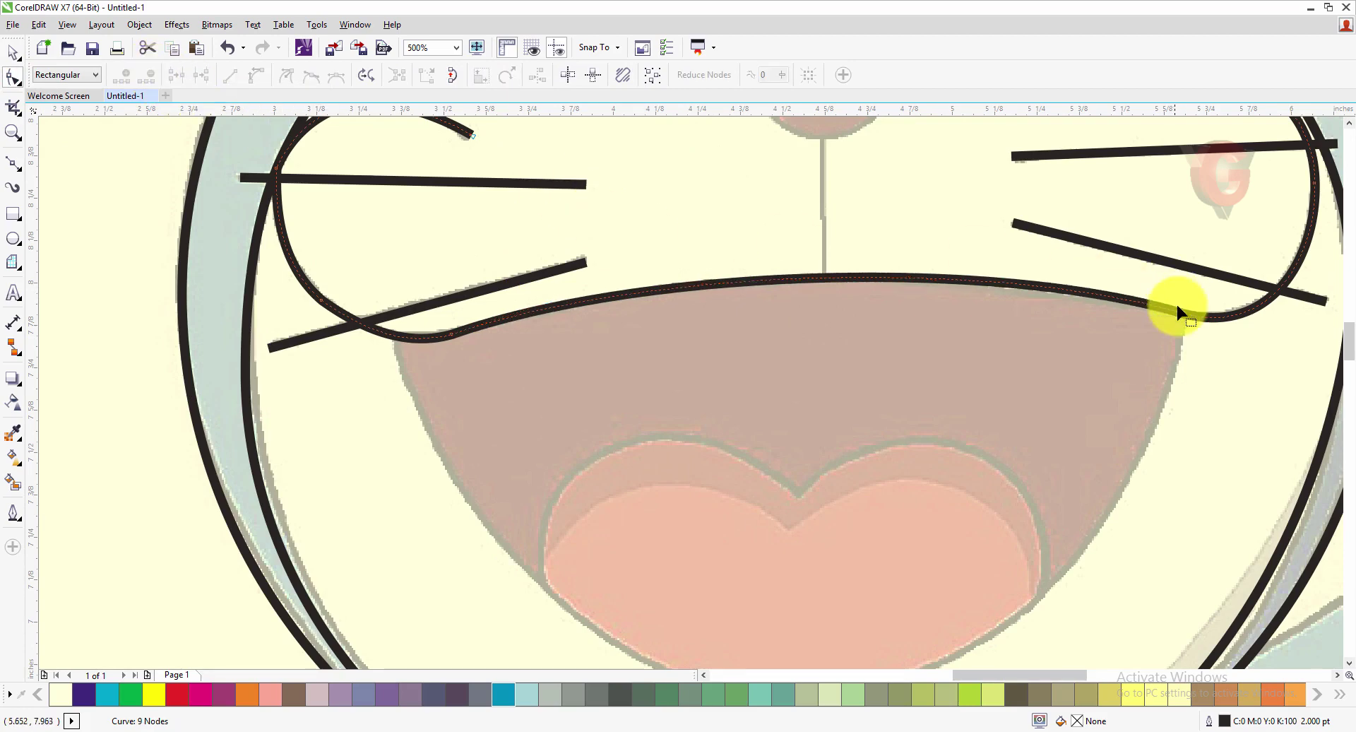
left_click_drag(1227, 349, 1227, 349)
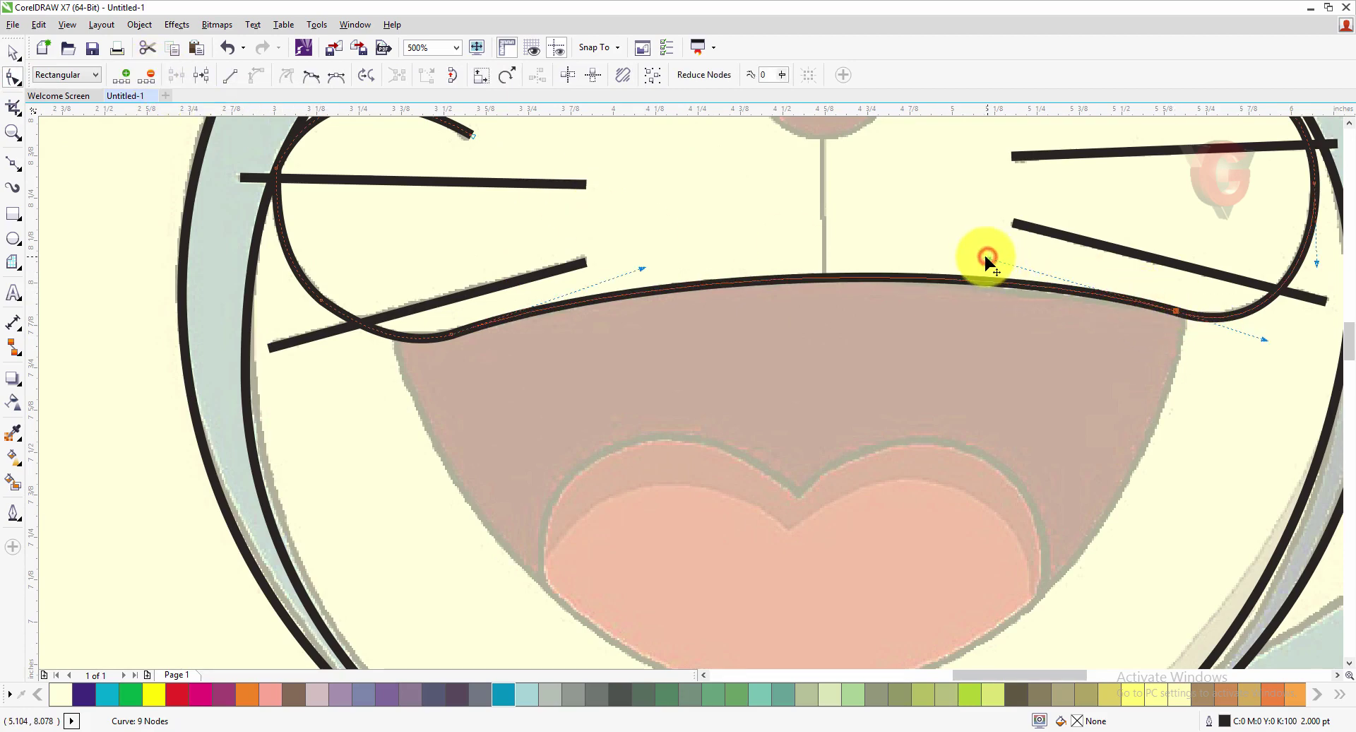
left_click_drag(983, 257, 981, 260)
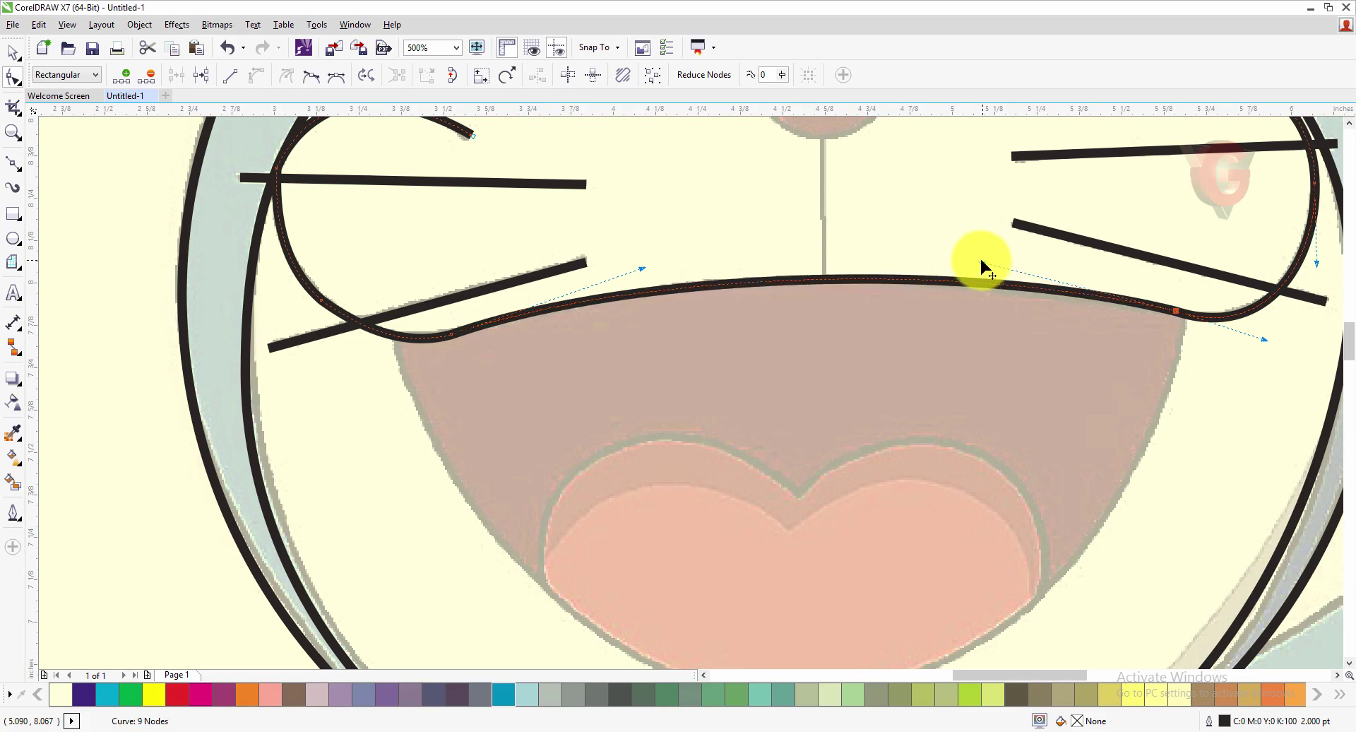
Step: Delete the nodes on the left cheek's lower curve and on its outer side to smooth the cheek line
left_click(312, 295)
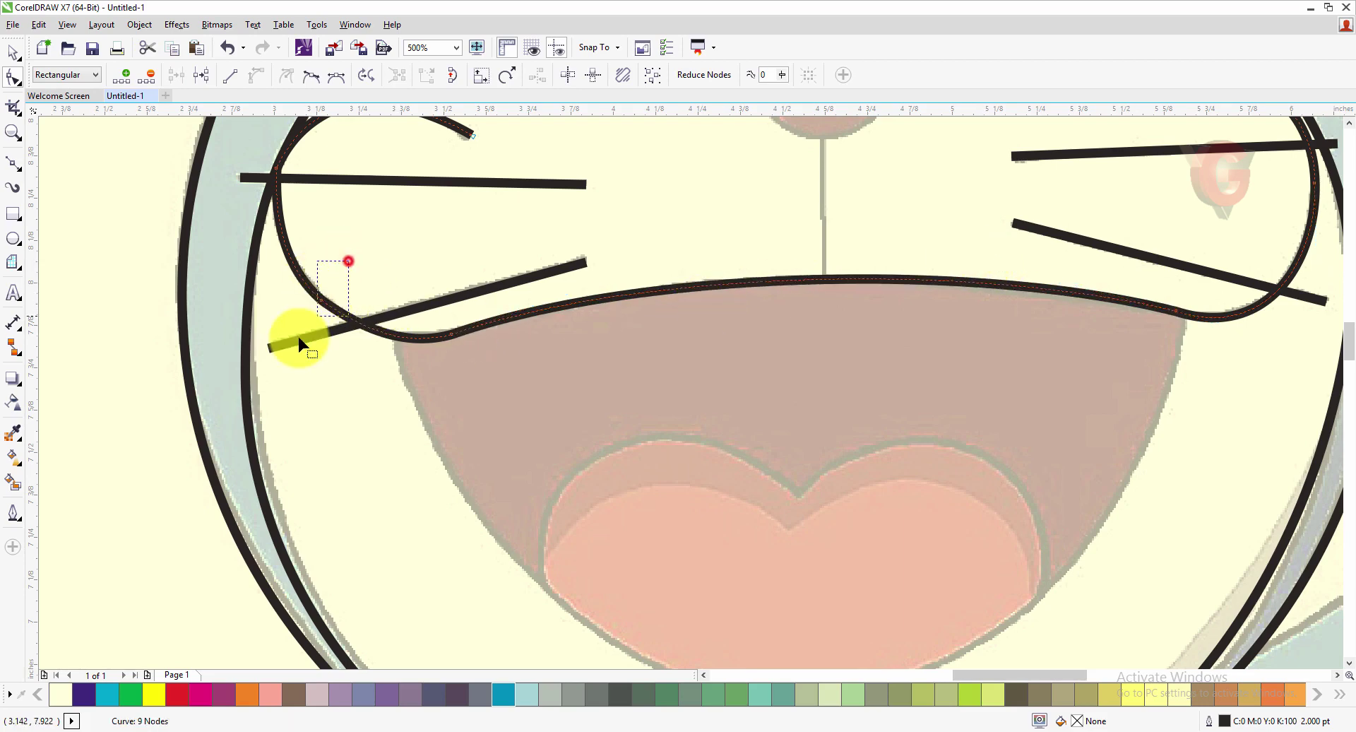
left_click(146, 75)
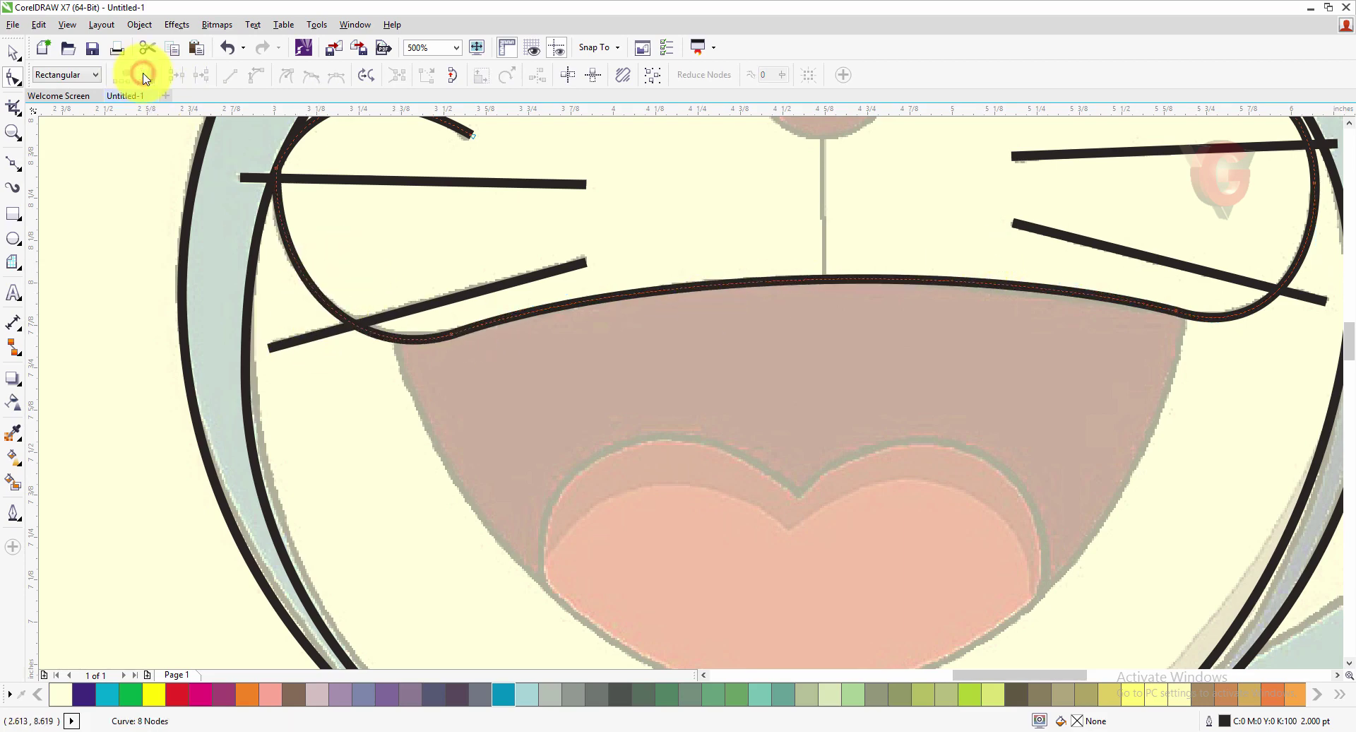
left_click(277, 168)
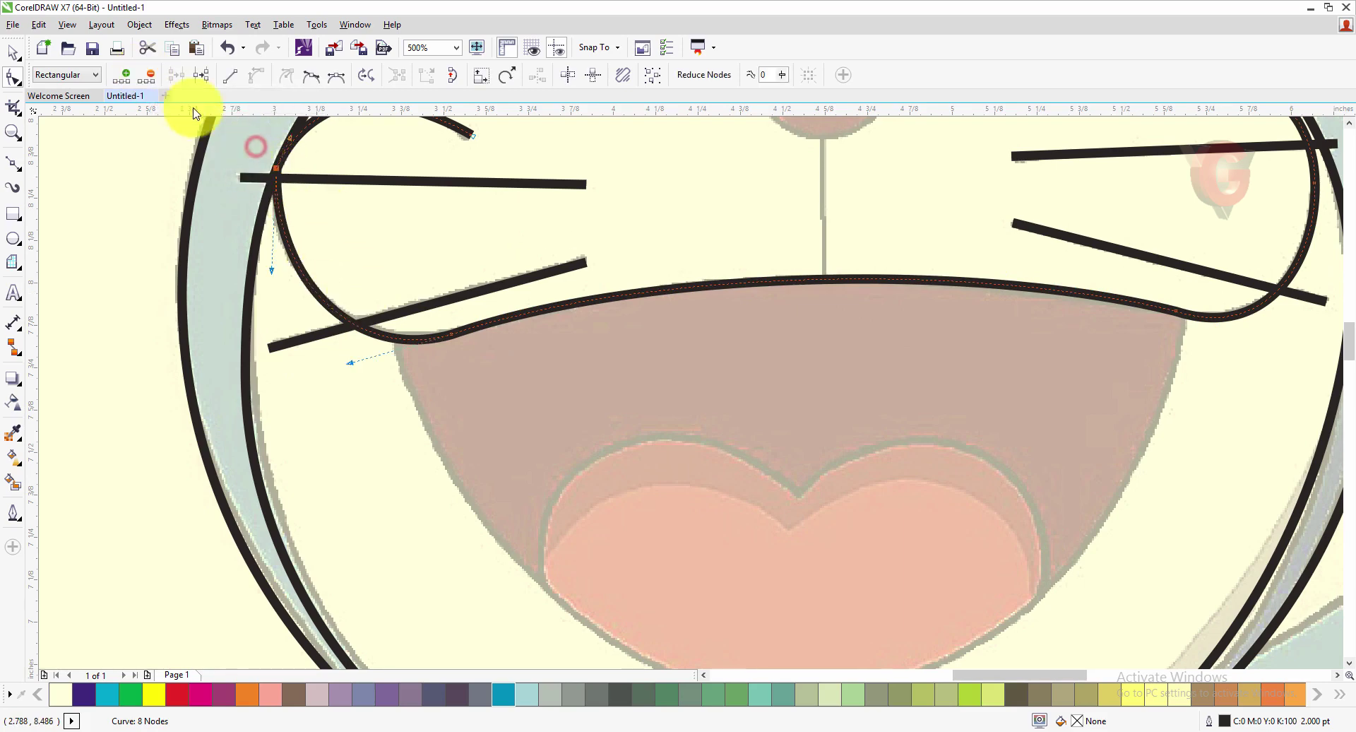
left_click(148, 78)
Step: Adjust the left mouth-corner node's outer curve handle so the lower left cheek follows the reference outline
scroll(343, 229, "down", 3)
scroll(386, 292, "up", 4)
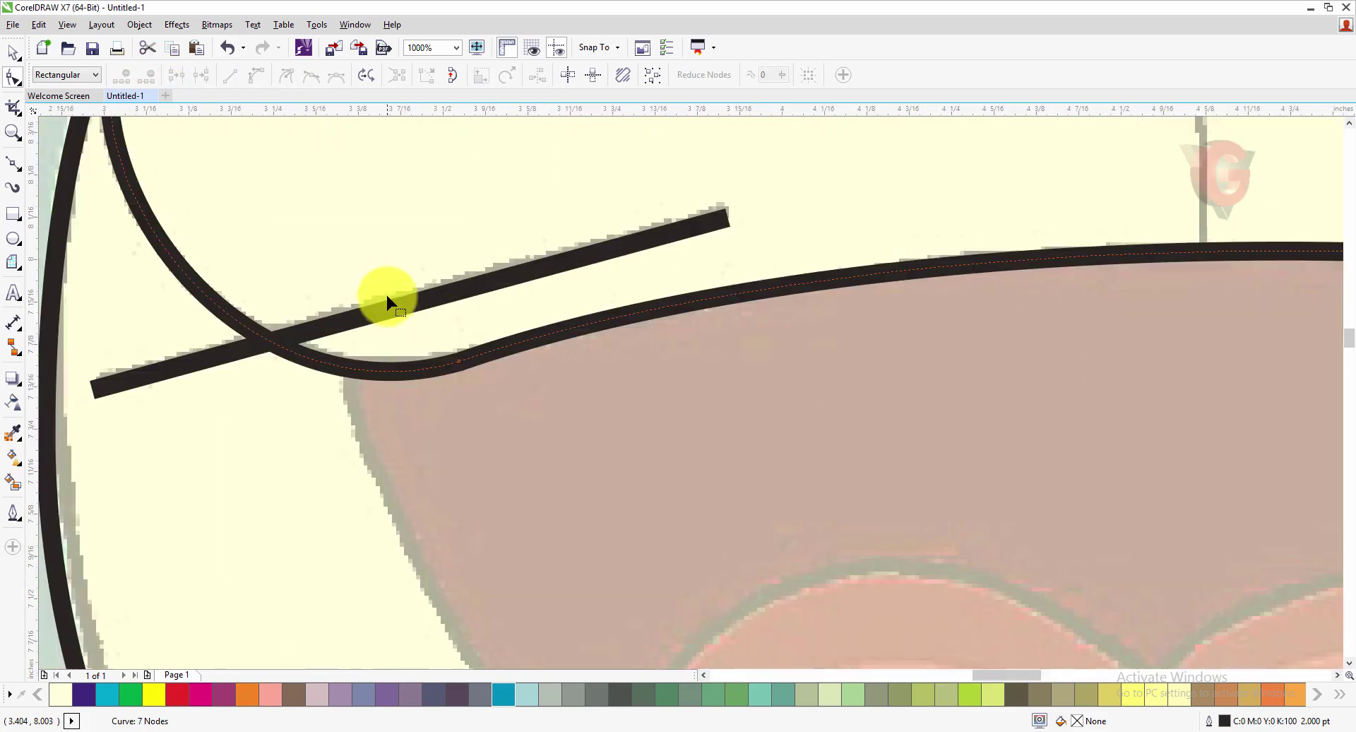
left_click_drag(520, 373, 475, 376)
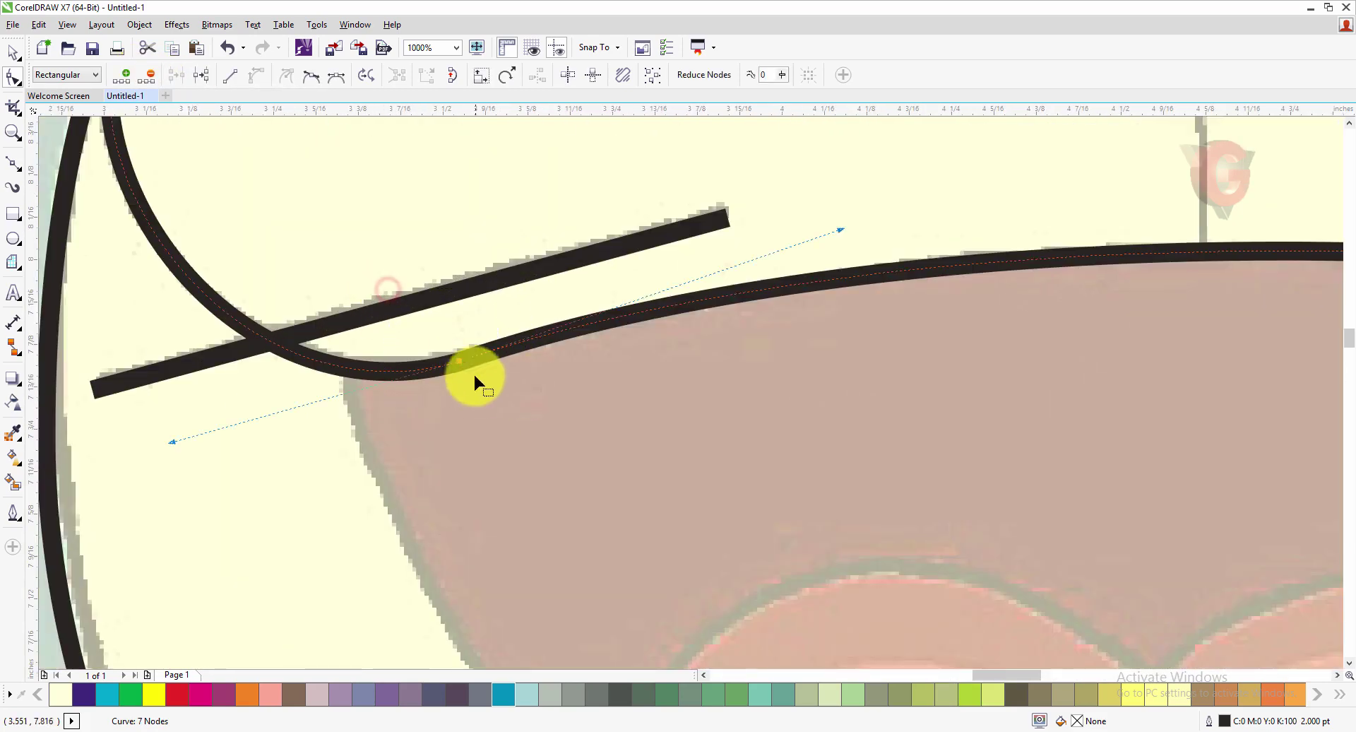
left_click(174, 442)
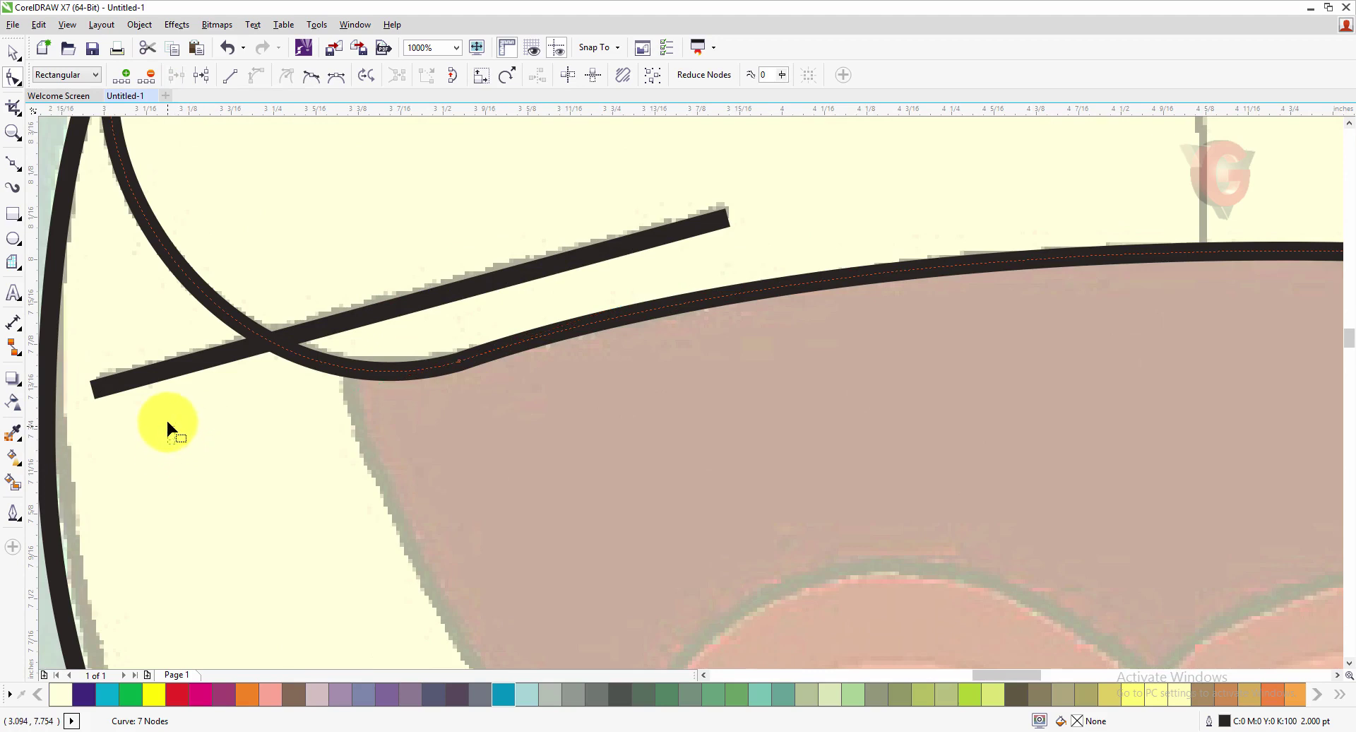
left_click_drag(449, 338, 441, 381)
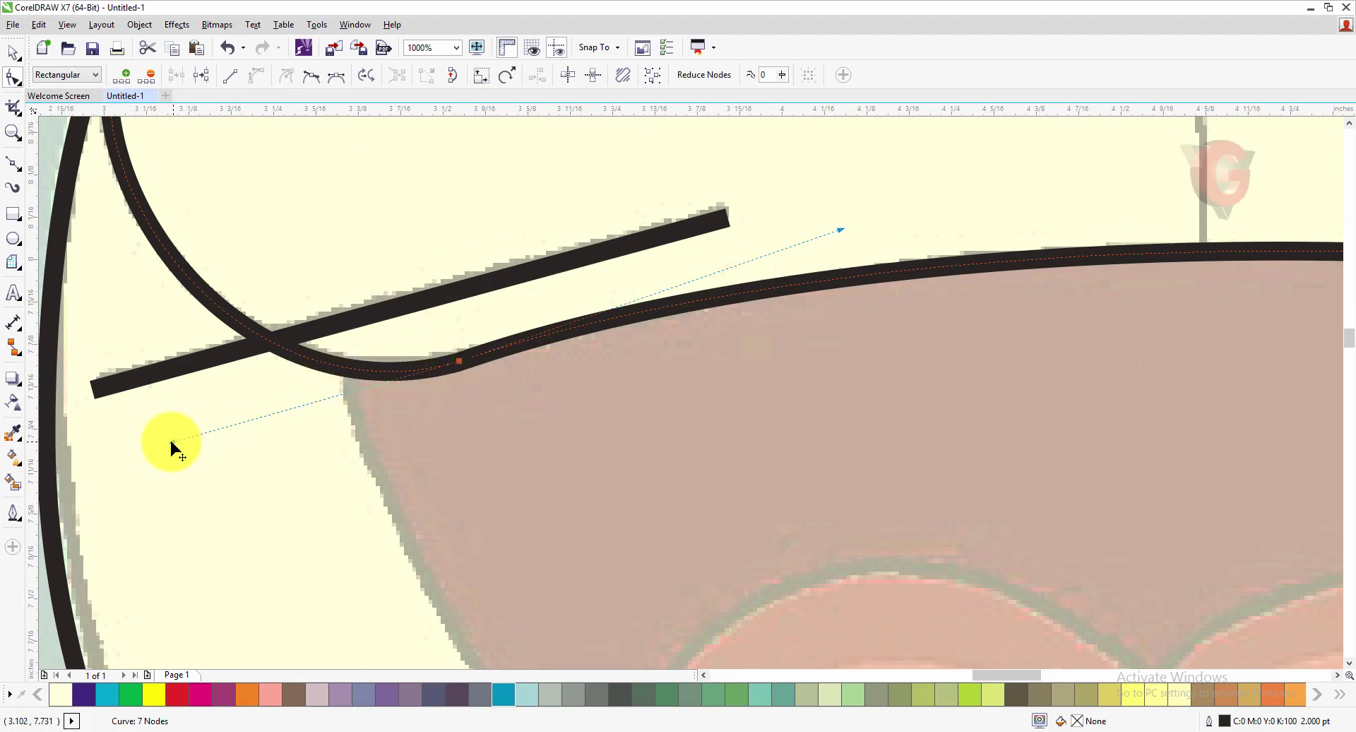
left_click_drag(172, 440, 142, 408)
scroll(340, 523, "down", 2)
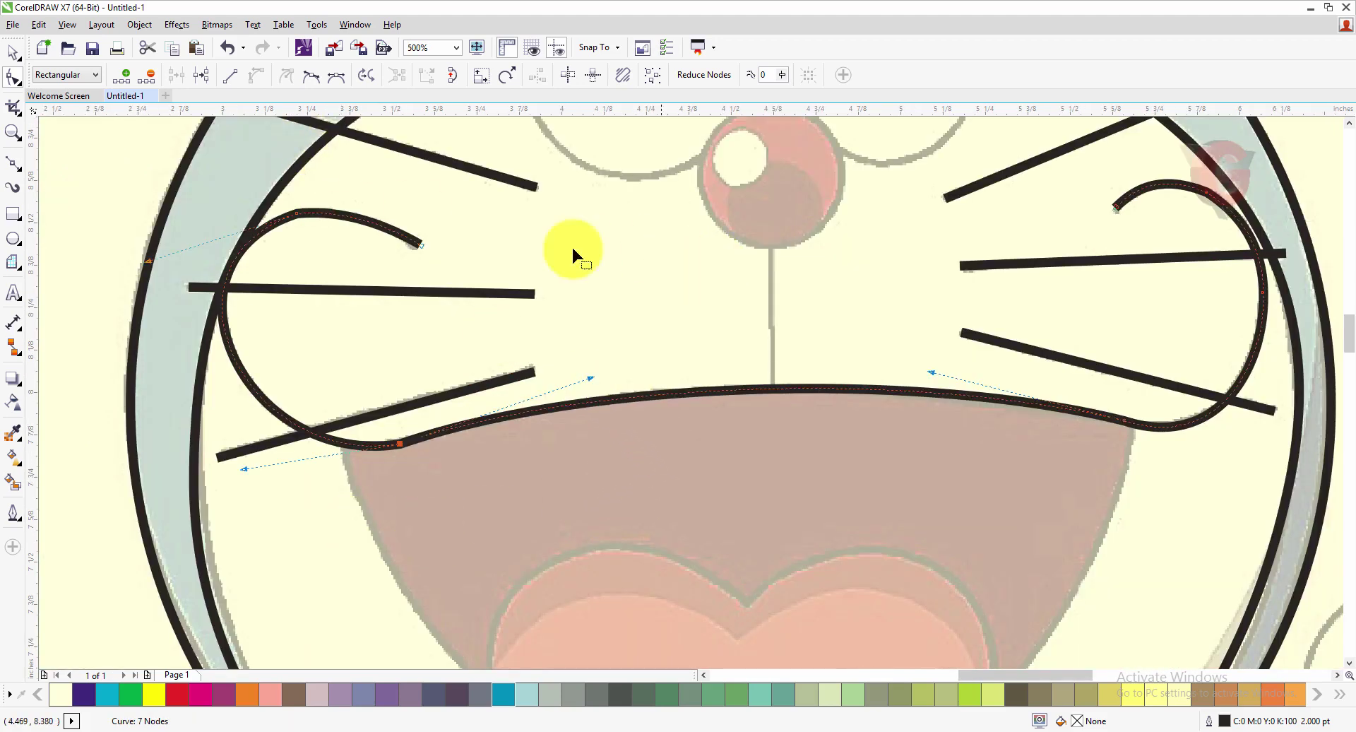
Step: Delete the node at the top of the left cheek and nudge the left mouth-corner node onto the reference outline
left_click(298, 213)
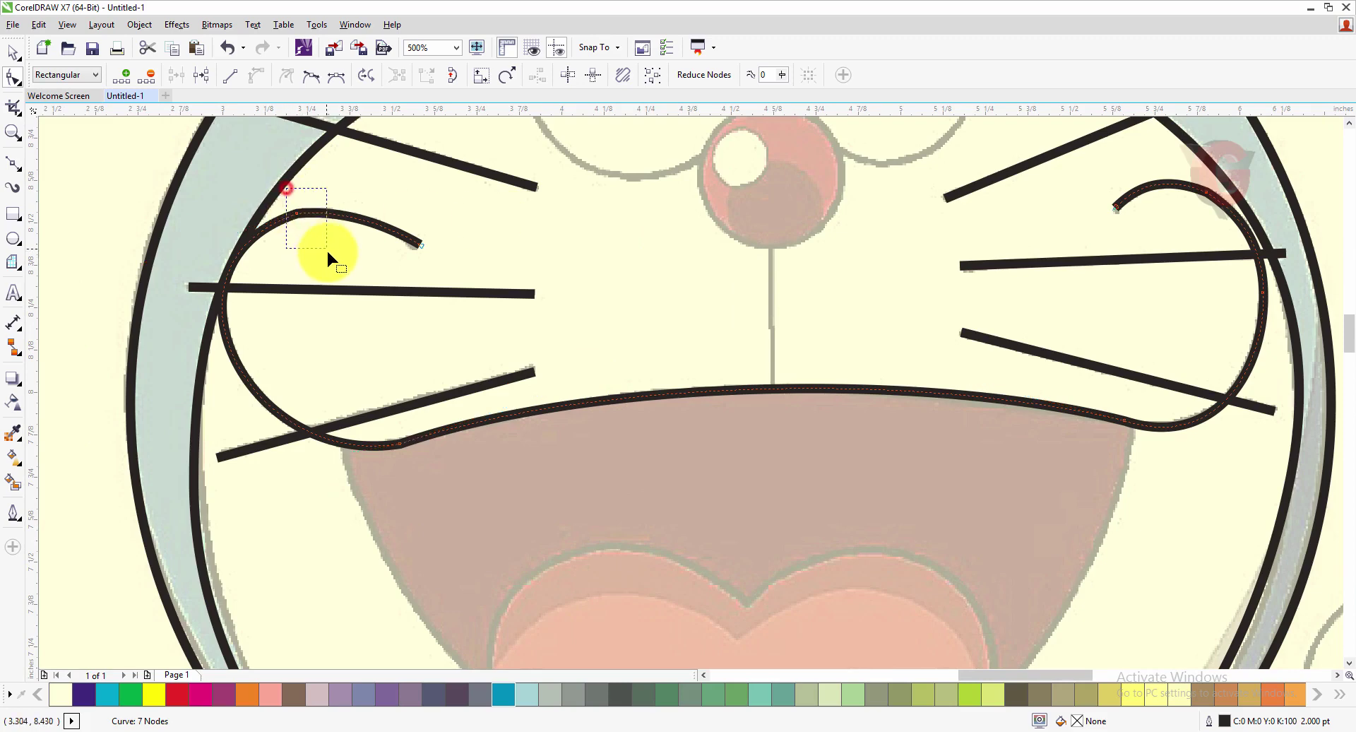
left_click(147, 74)
left_click_drag(406, 409, 391, 491)
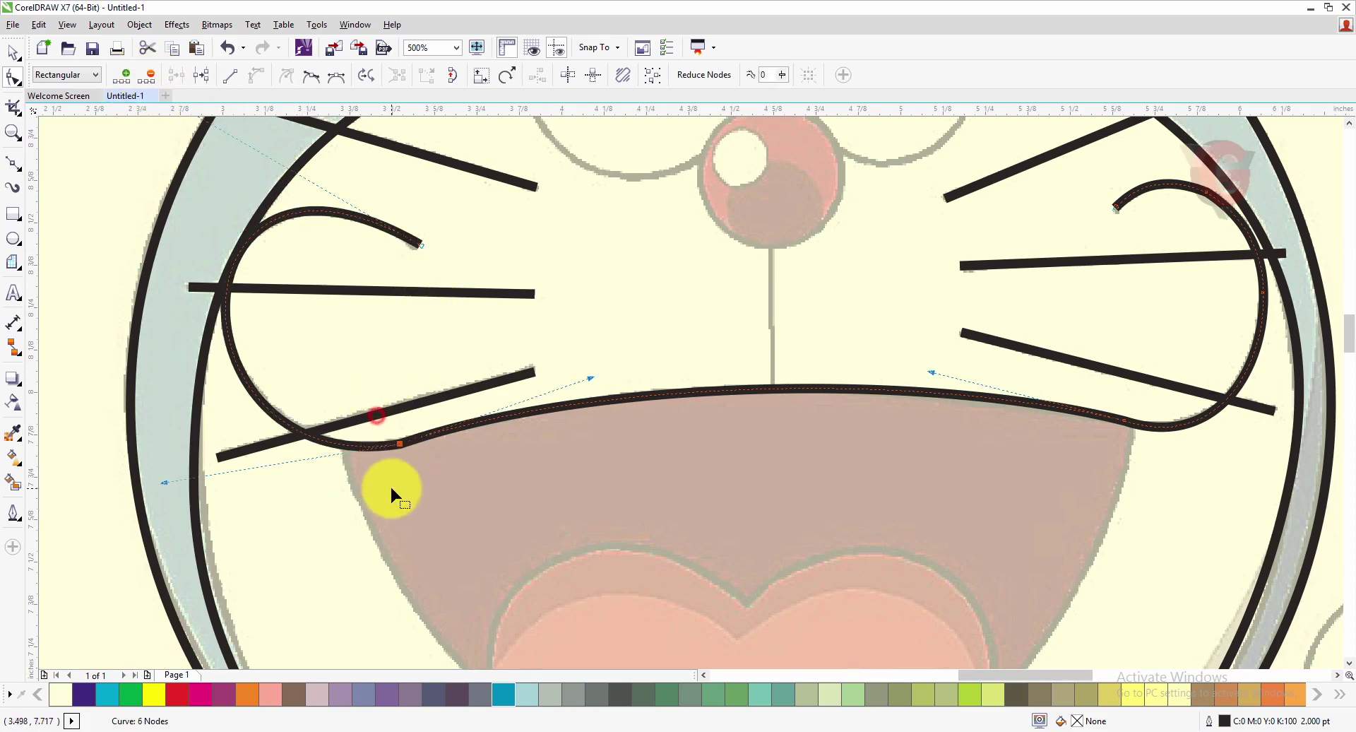
scroll(348, 465, "up", 1)
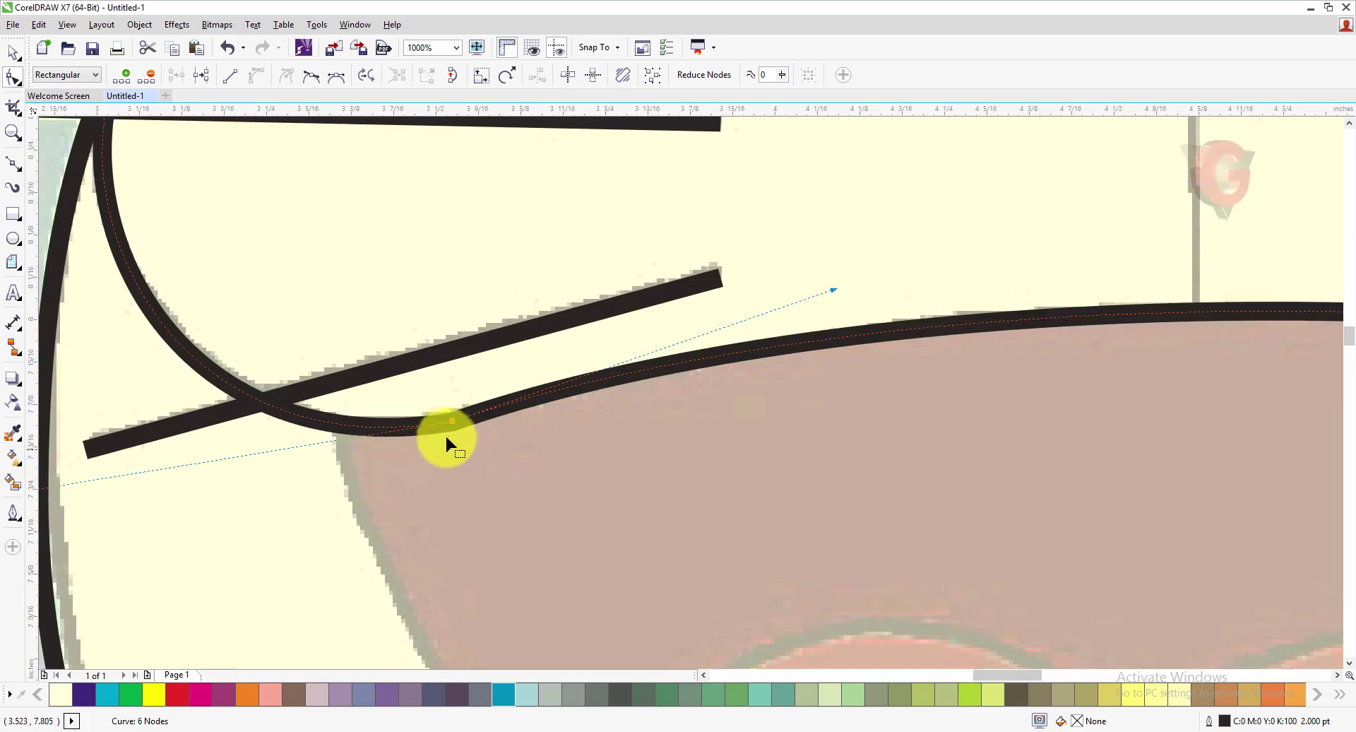
left_click_drag(449, 422, 447, 420)
scroll(62, 449, "down", 1)
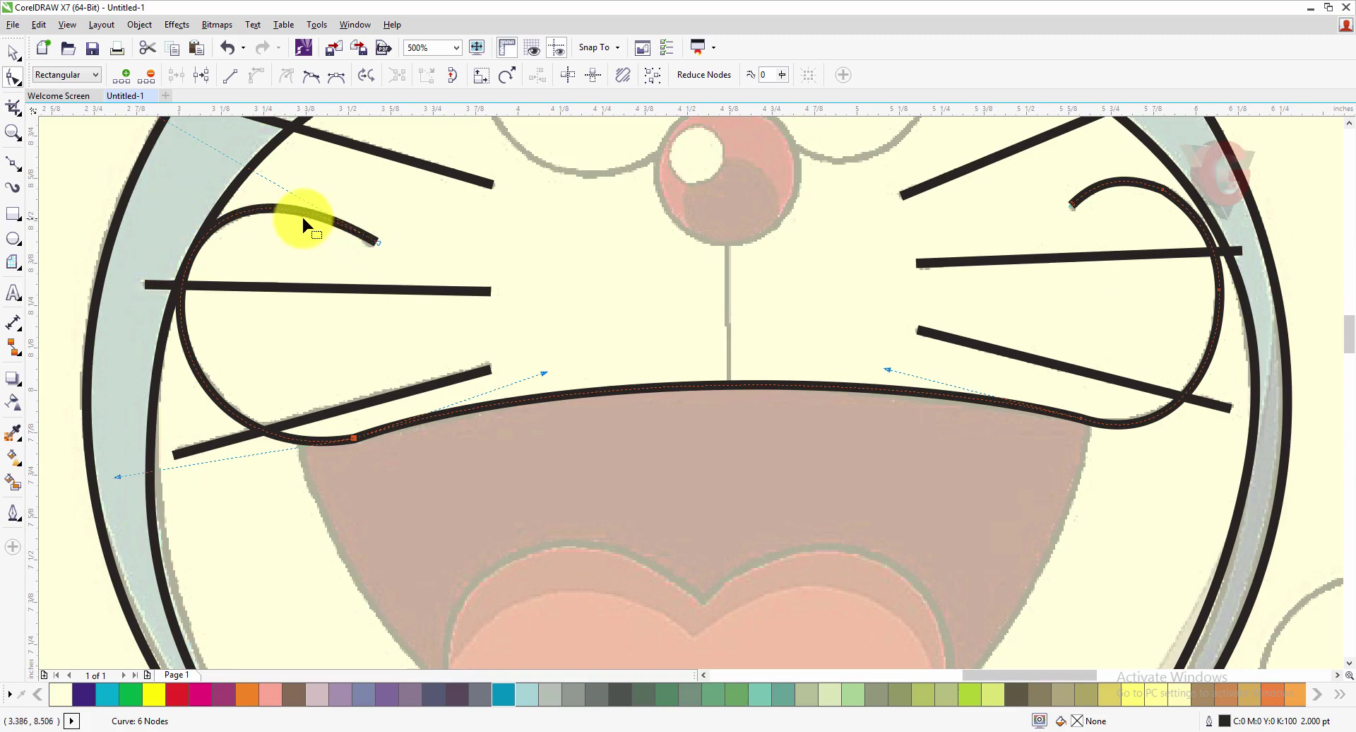
Step: Adjust the curve handle at the left cheek's open end to follow the reference outline, and deselect the curve
scroll(380, 293, "down", 1)
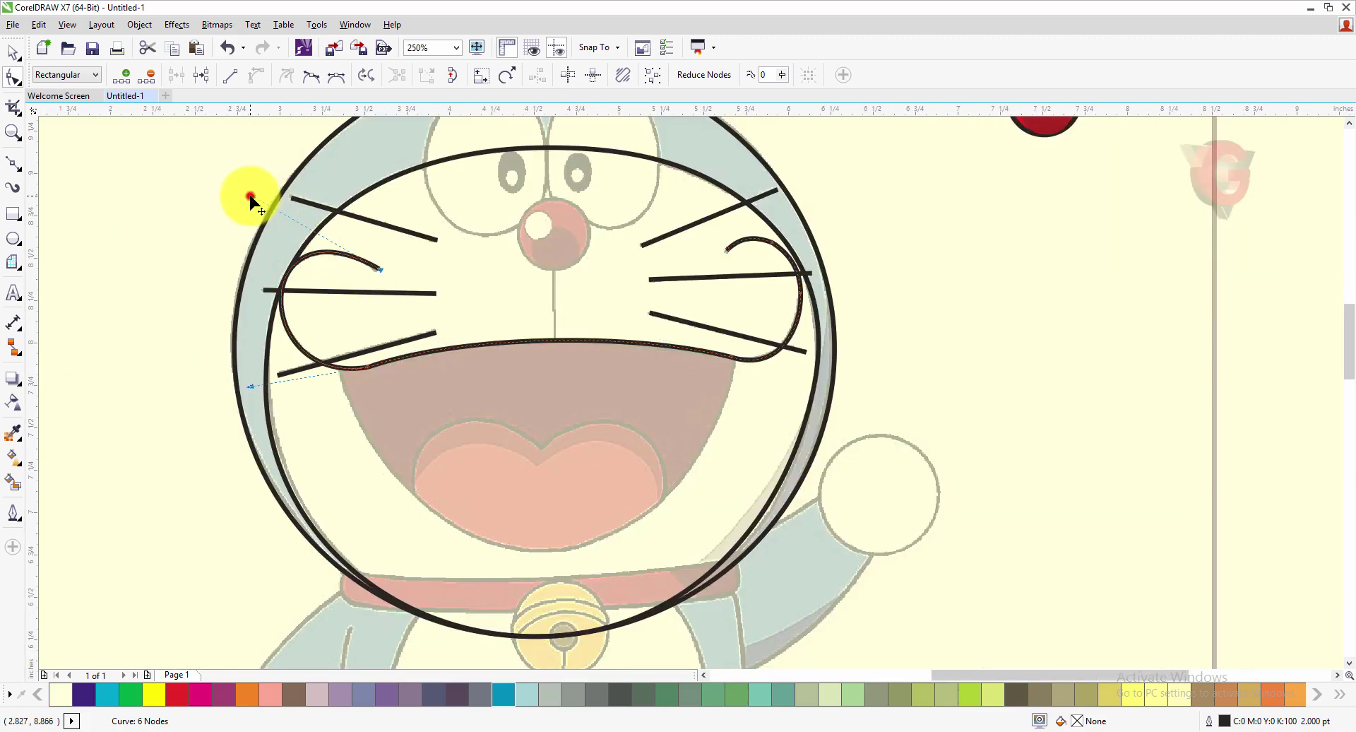
left_click_drag(250, 196, 260, 210)
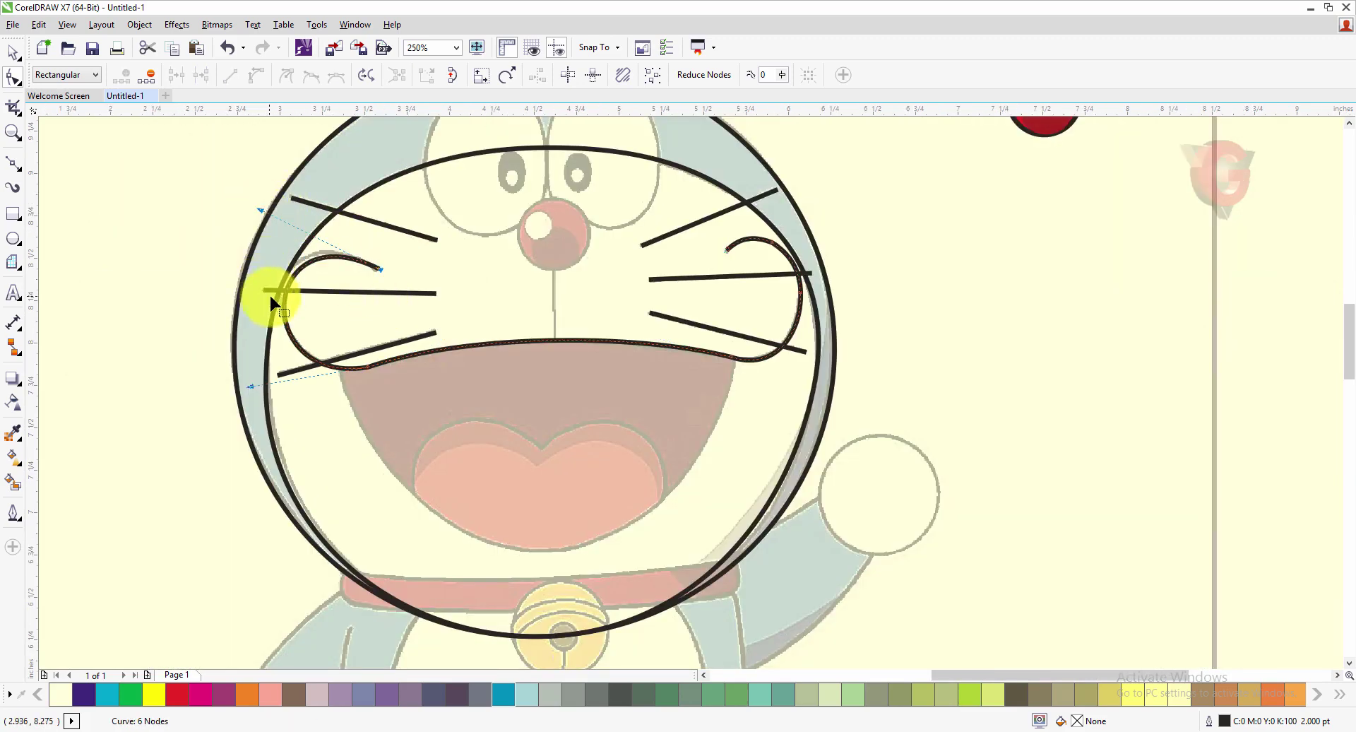
scroll(289, 204, "up", 2)
left_click_drag(173, 225, 160, 200)
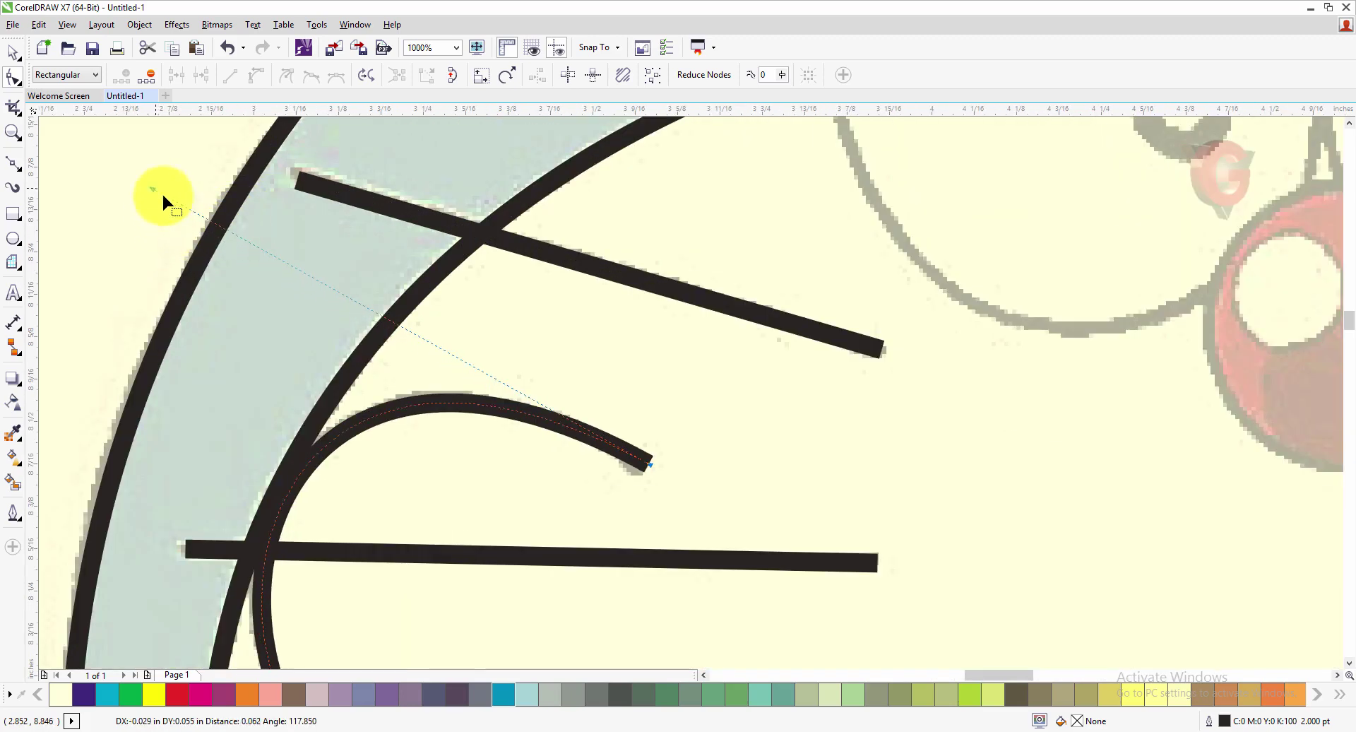
scroll(393, 312, "down", 2)
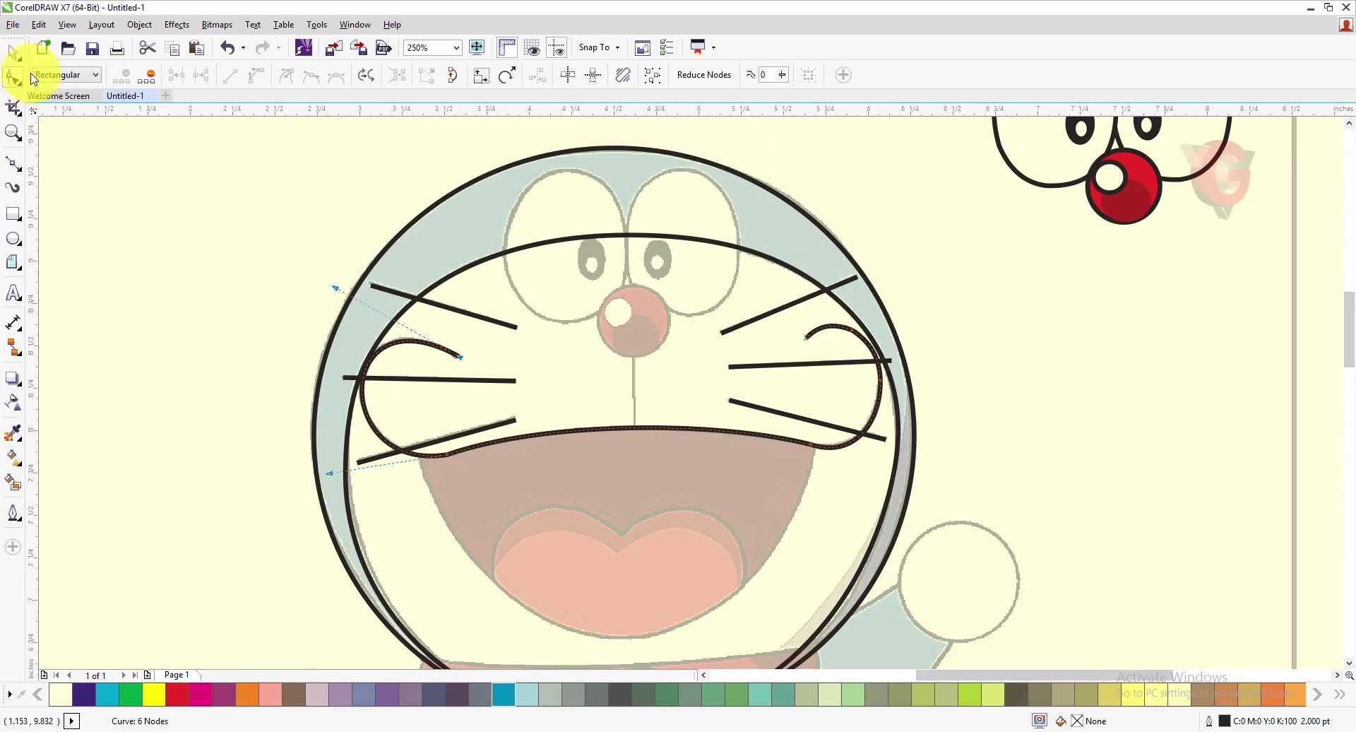
left_click(13, 51)
left_click(136, 248)
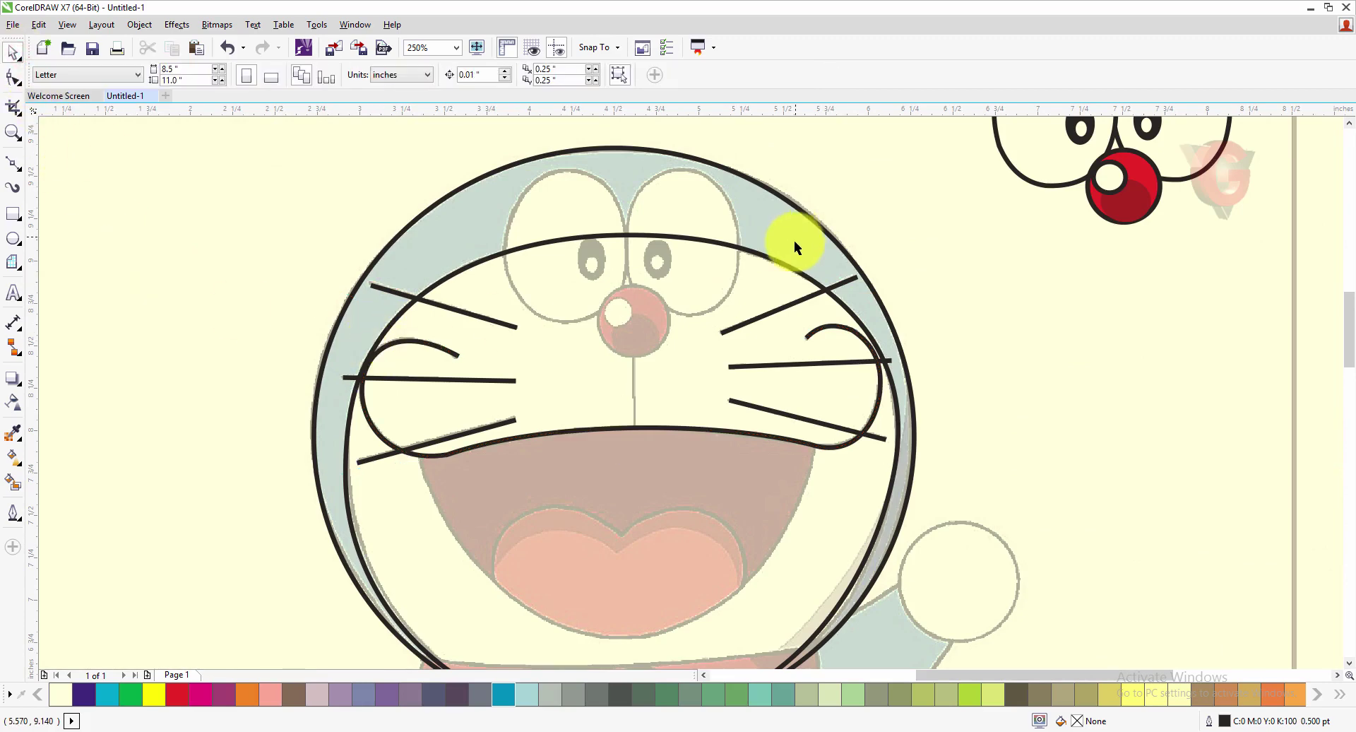
Step: Draw straight Bezier segments from the left mouth corner along the lower mouth edge through its lowest point to the right mouth corner
scroll(659, 416, "down", 2)
scroll(647, 478, "up", 2)
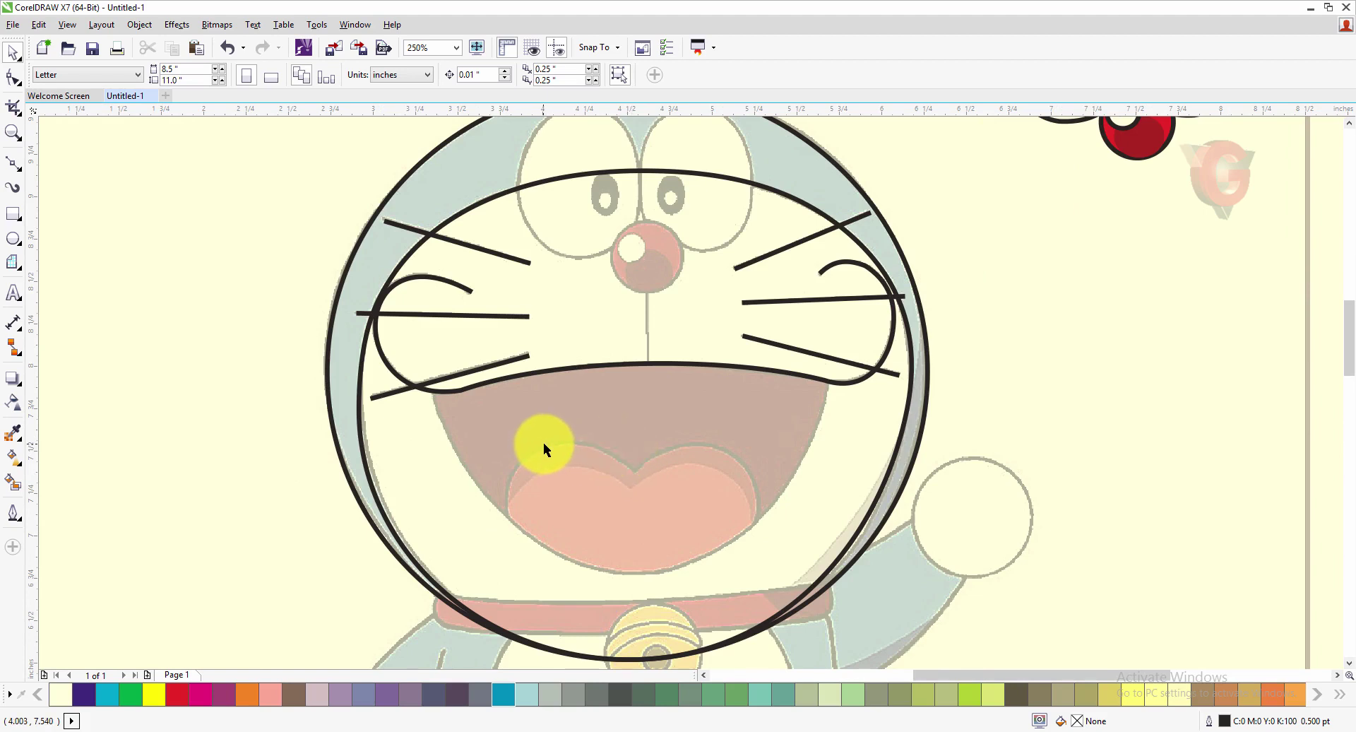
left_click(12, 164)
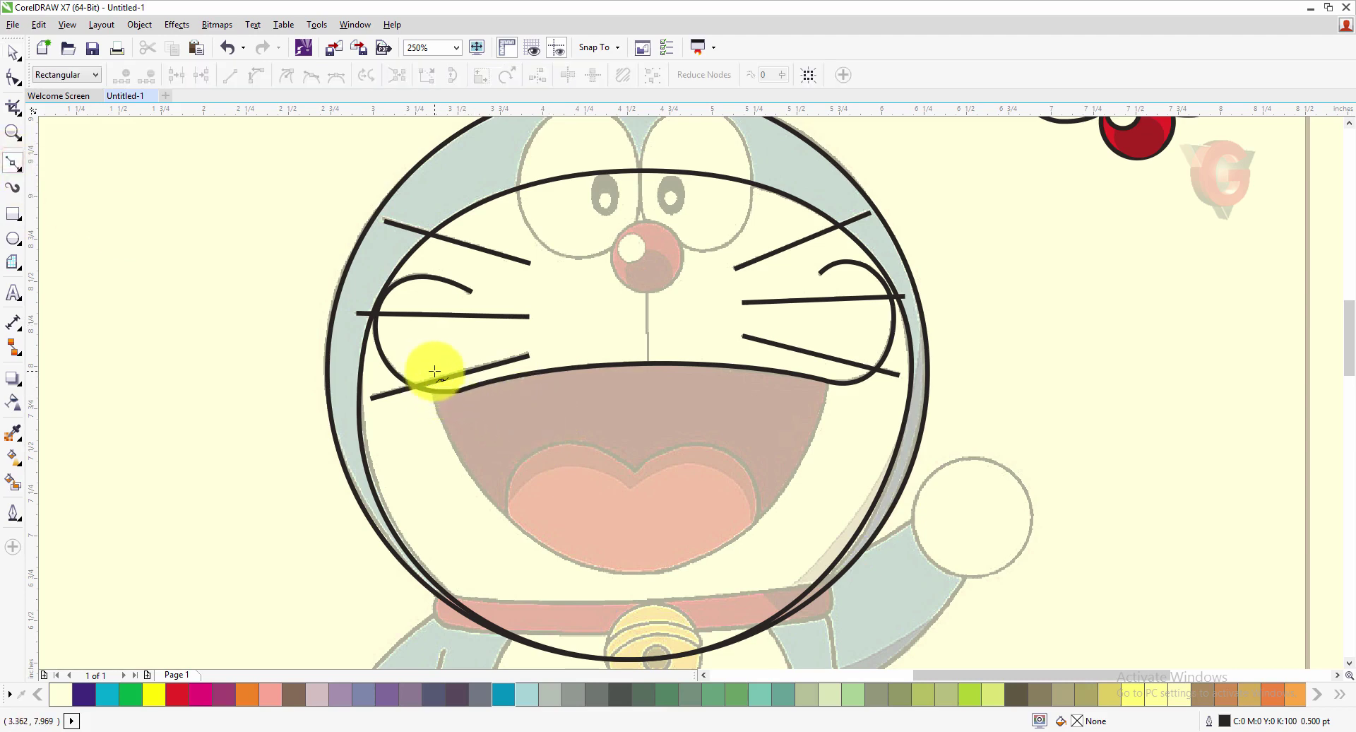
scroll(530, 514, "up", 2)
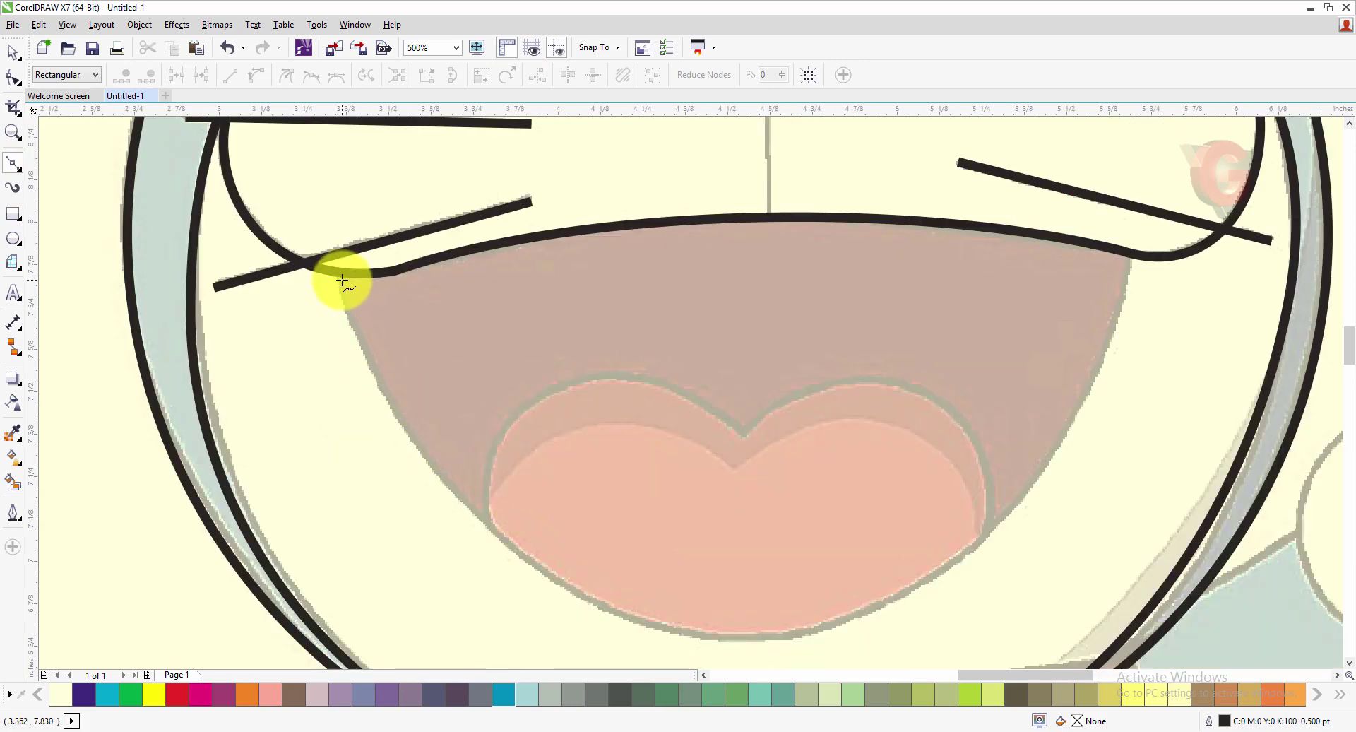
left_click(340, 273)
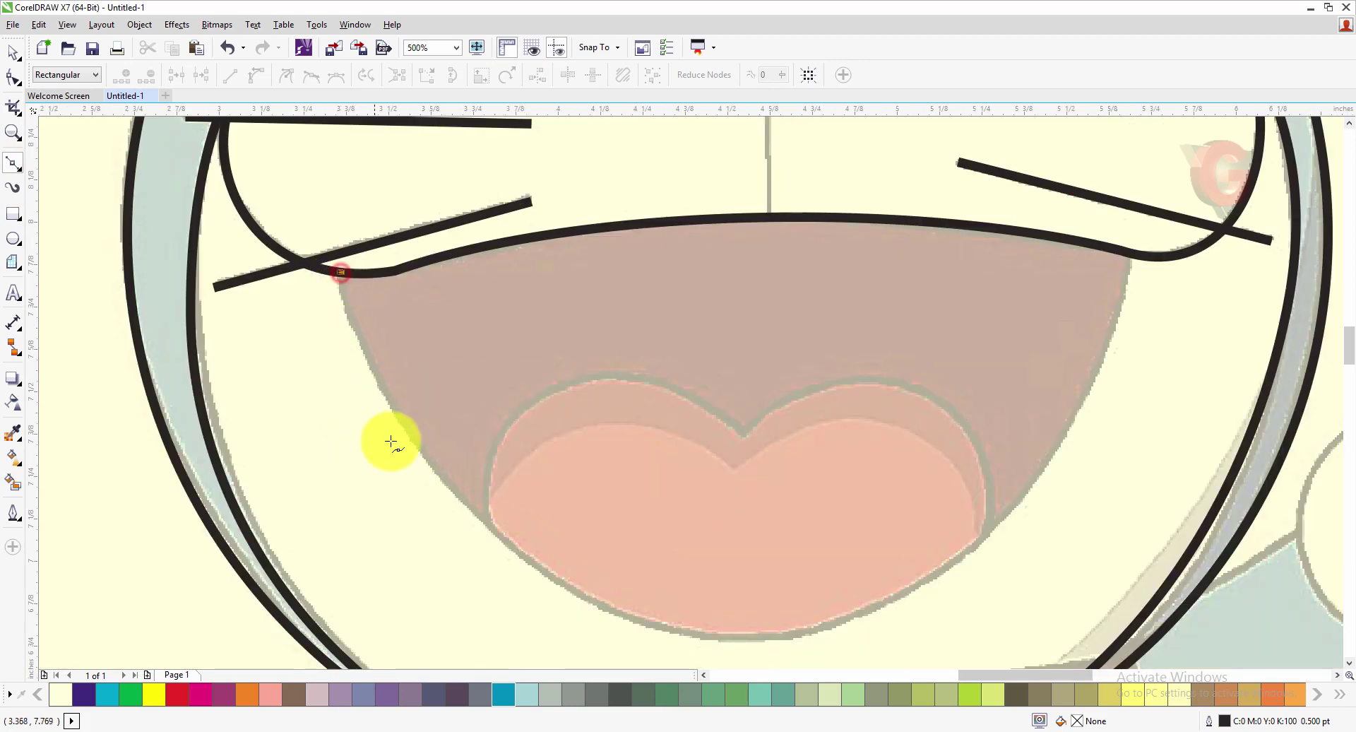
left_click(491, 525)
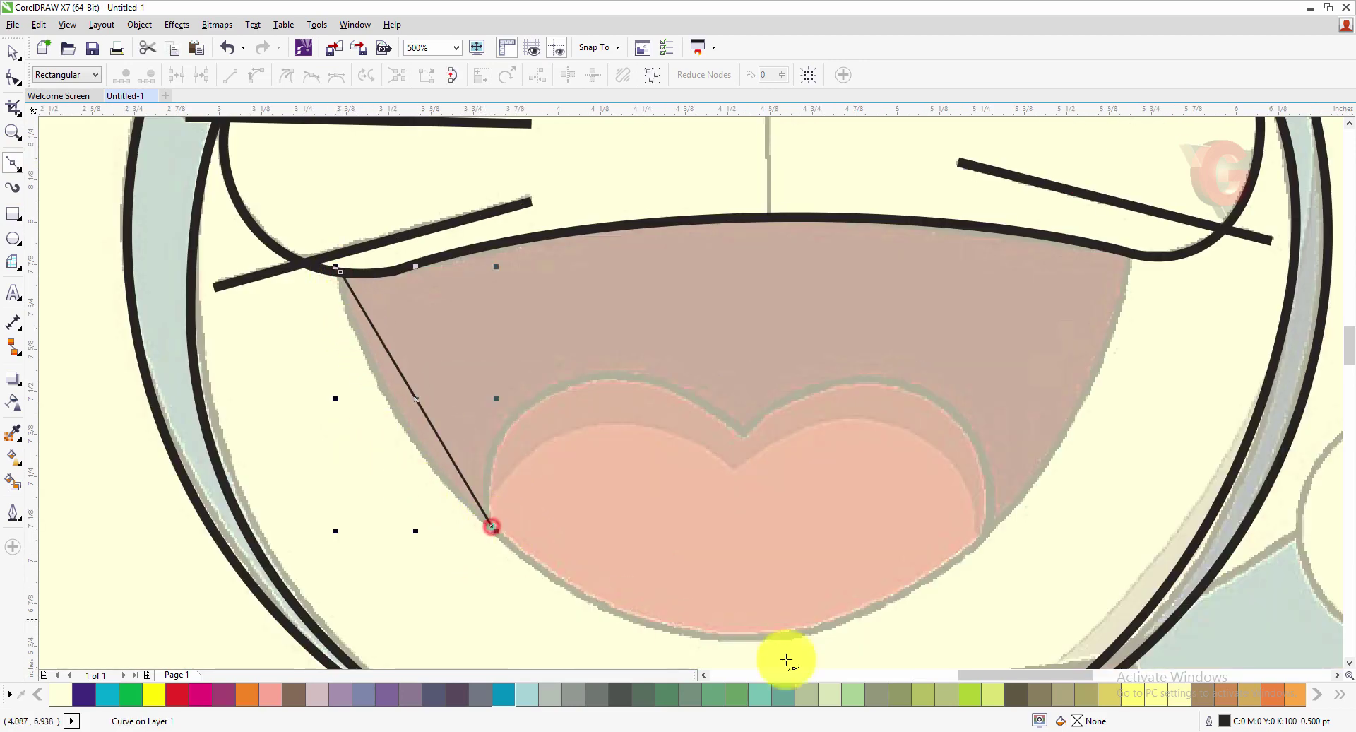
left_click(745, 638)
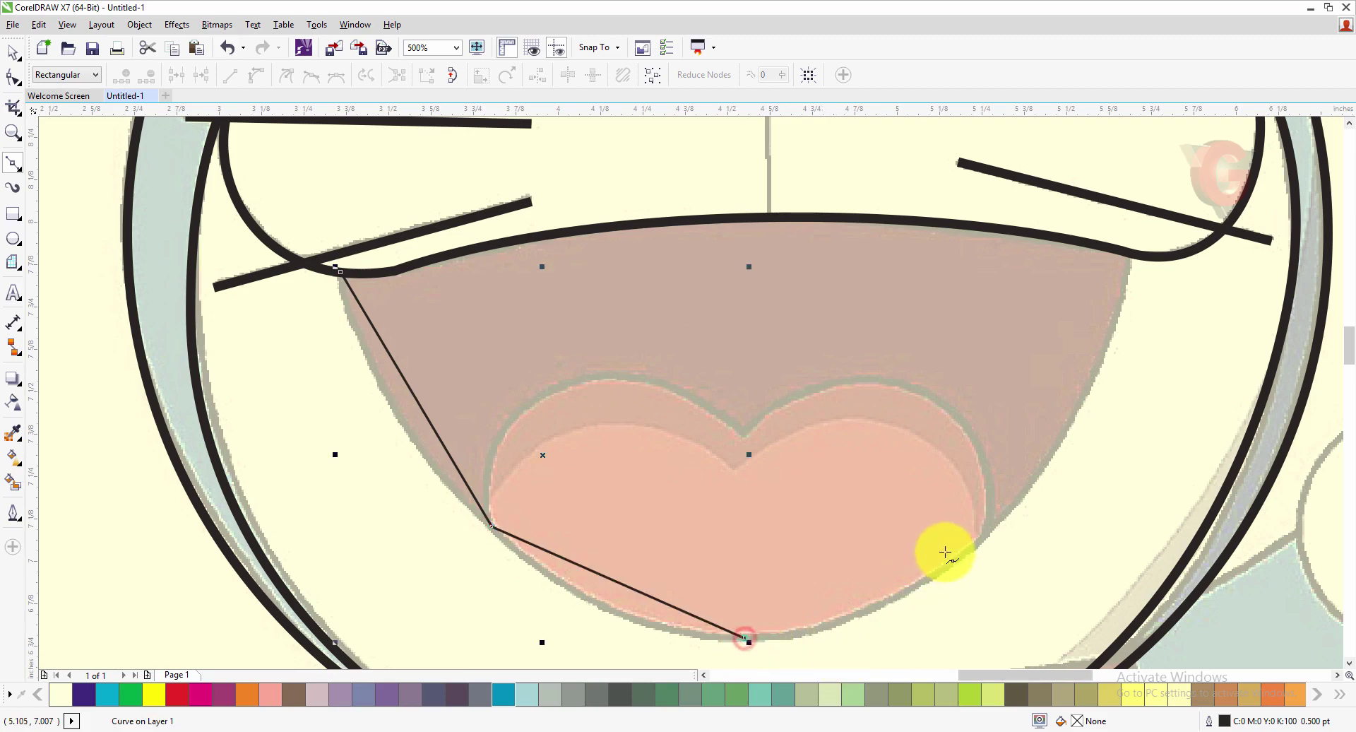
left_click(1010, 510)
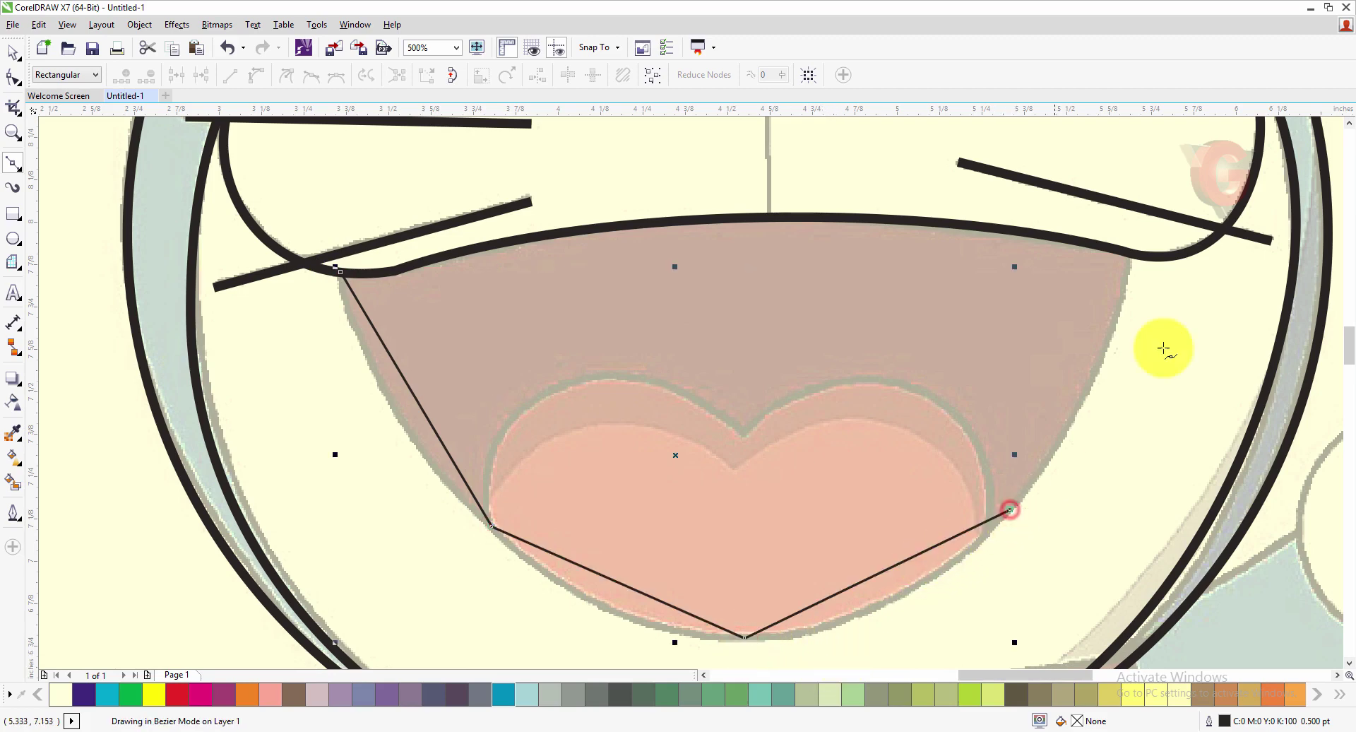
left_click(1128, 253)
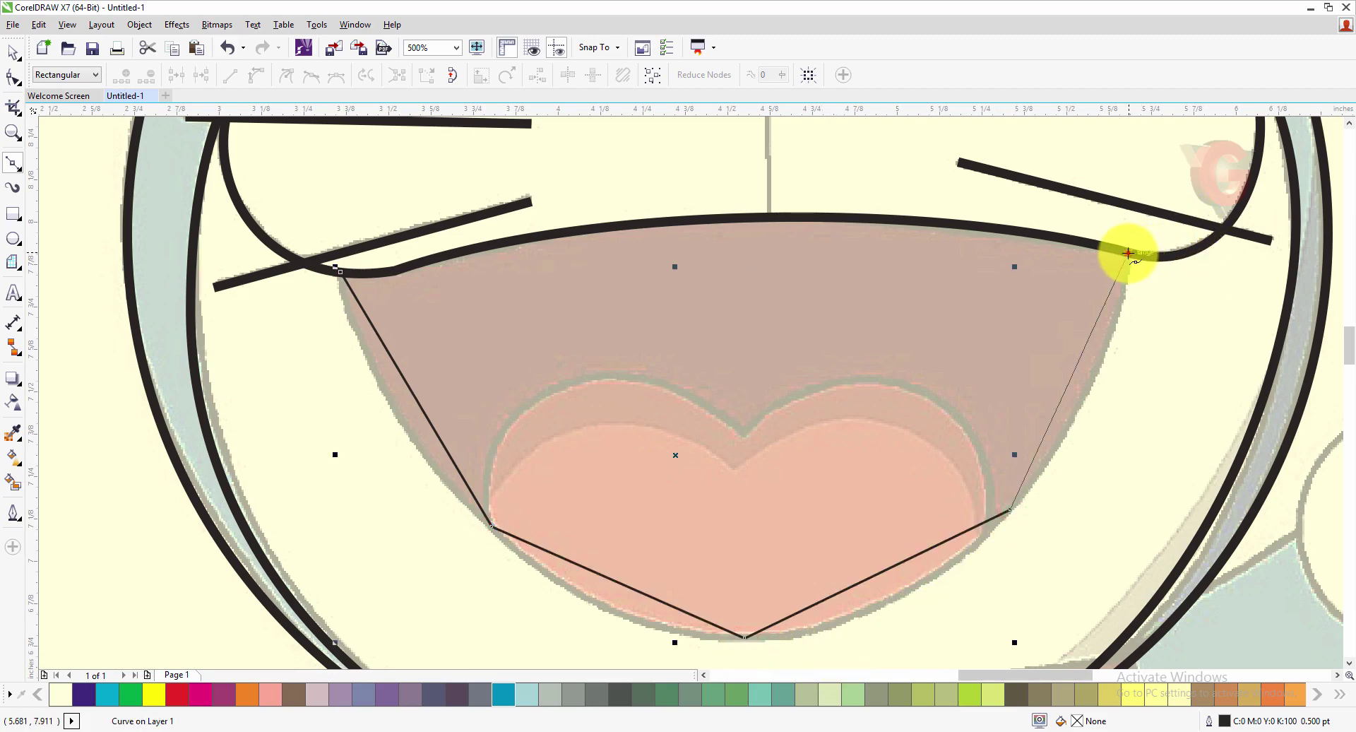
Step: Continue the Bezier path back along the mouth's upper edge to the left corner, closing the mouth shape, and switch to node editing
left_click(960, 224)
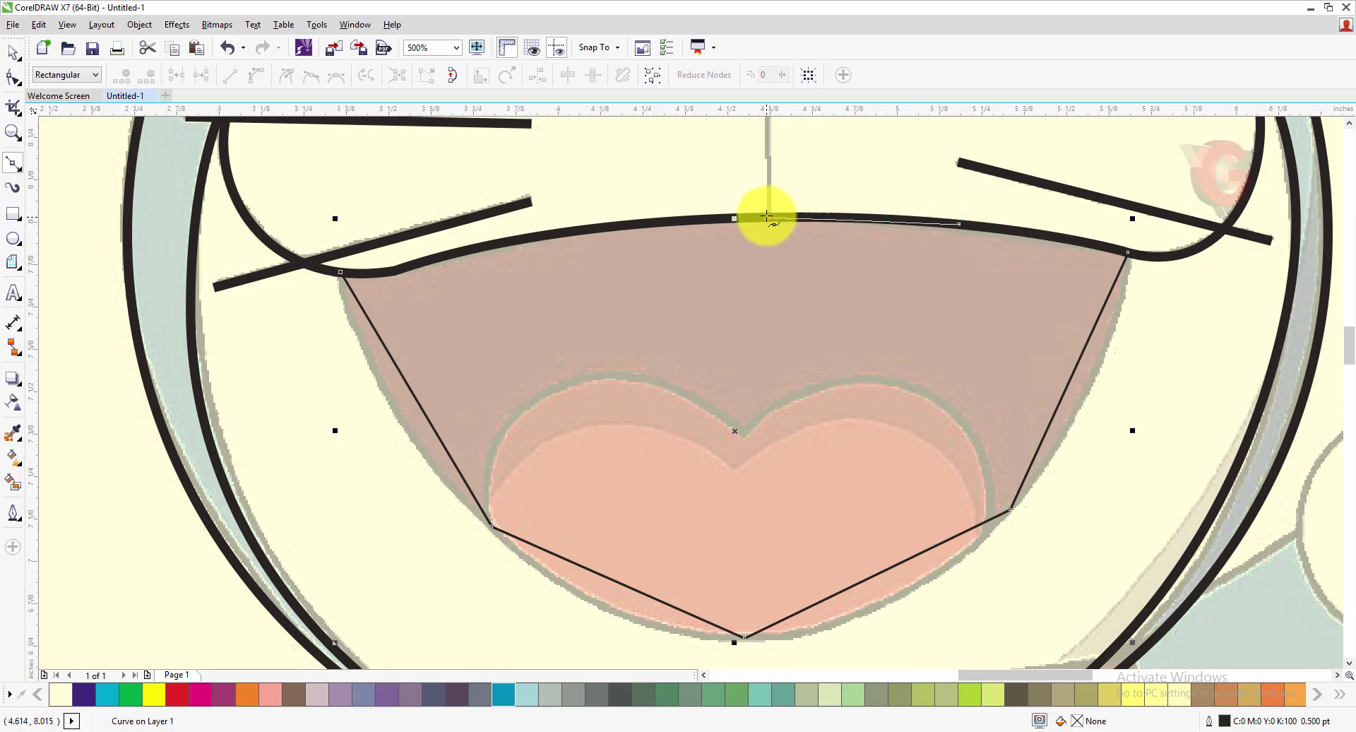
left_click(768, 216)
left_click(597, 227)
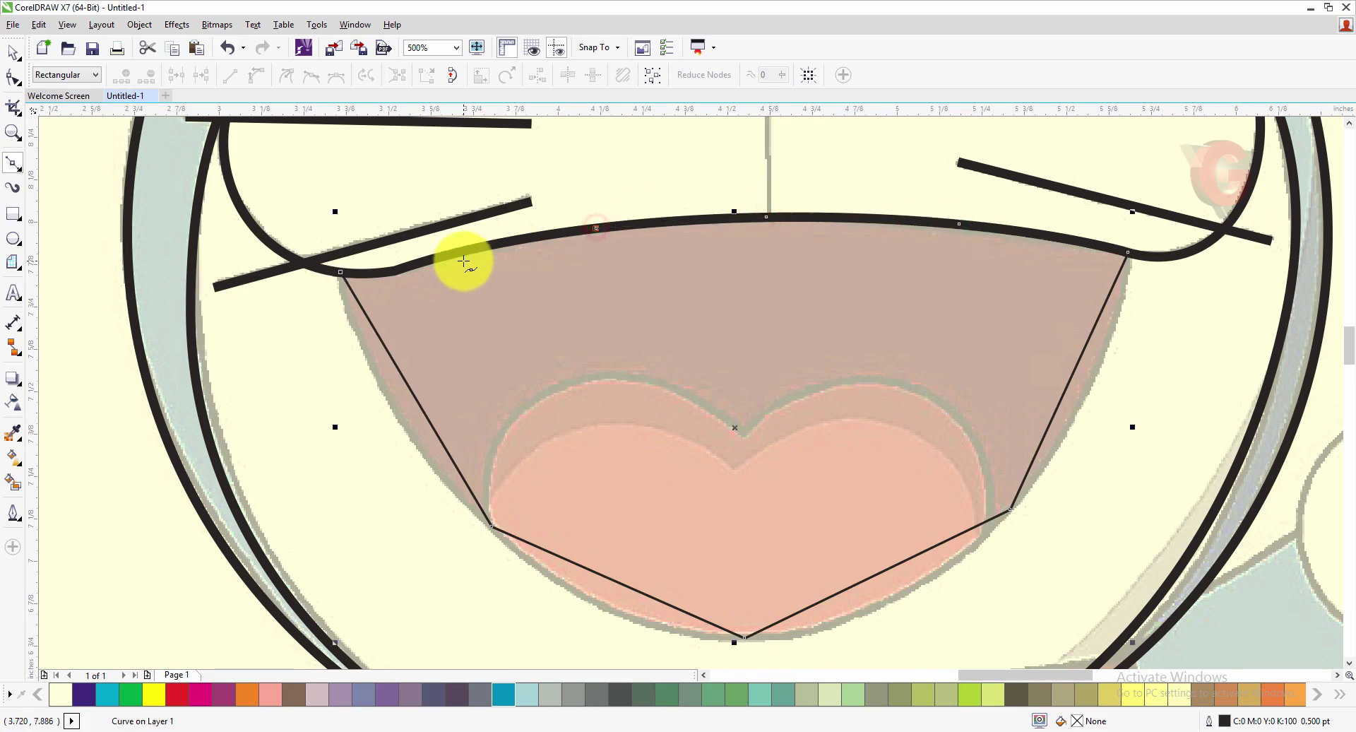
left_click(433, 259)
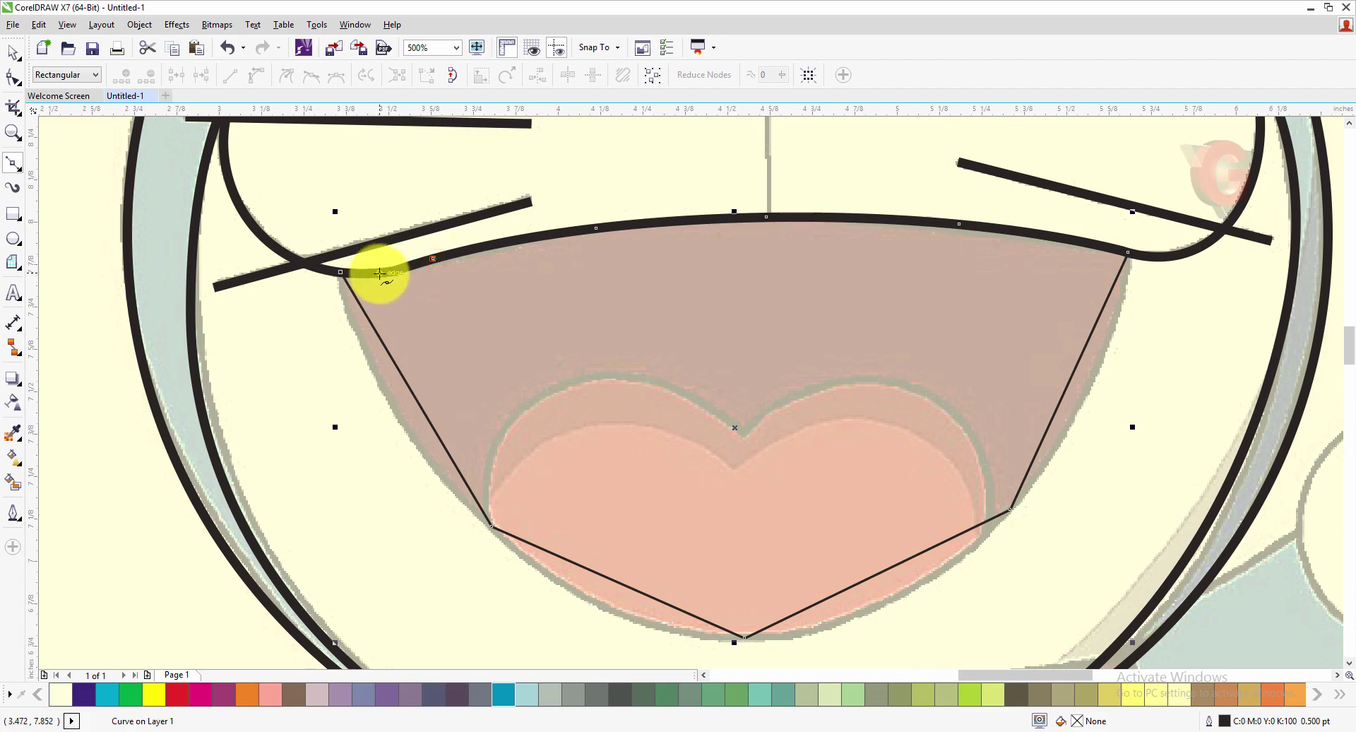
left_click(380, 273)
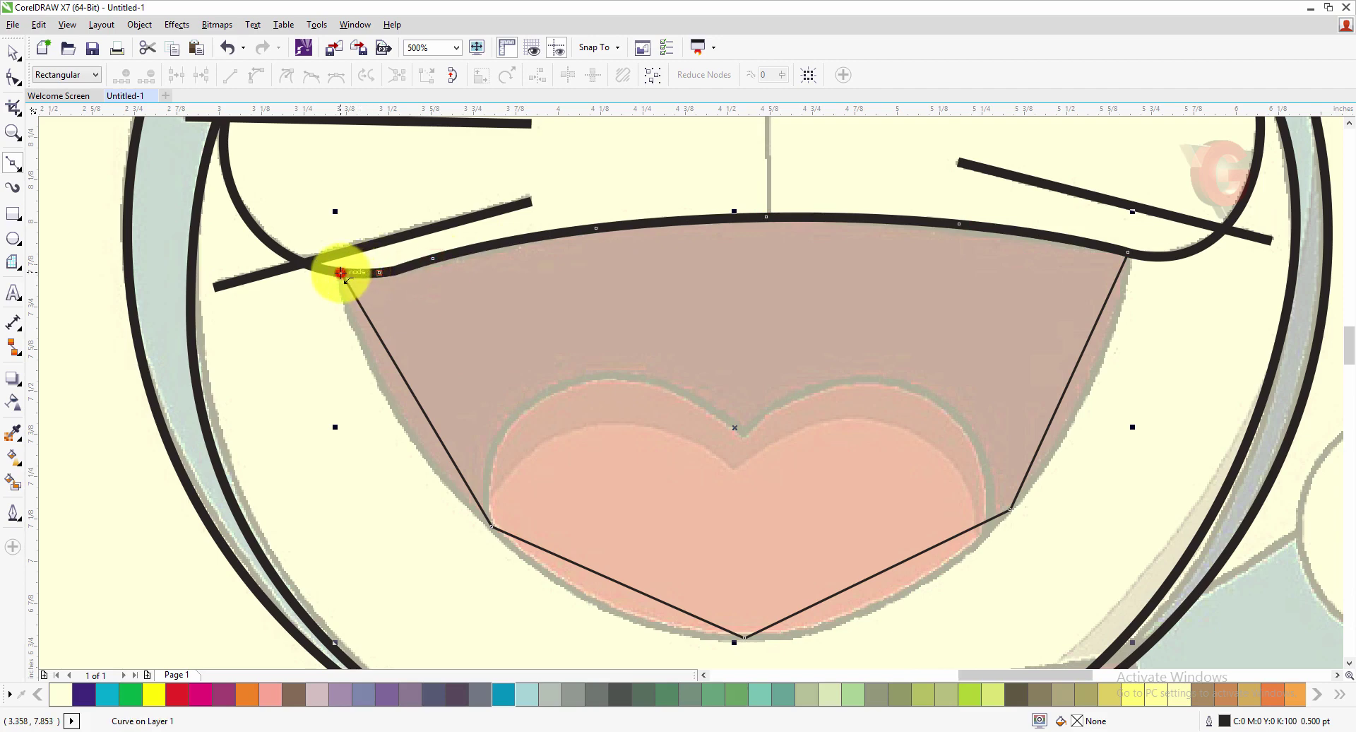
left_click(341, 271)
left_click(12, 78)
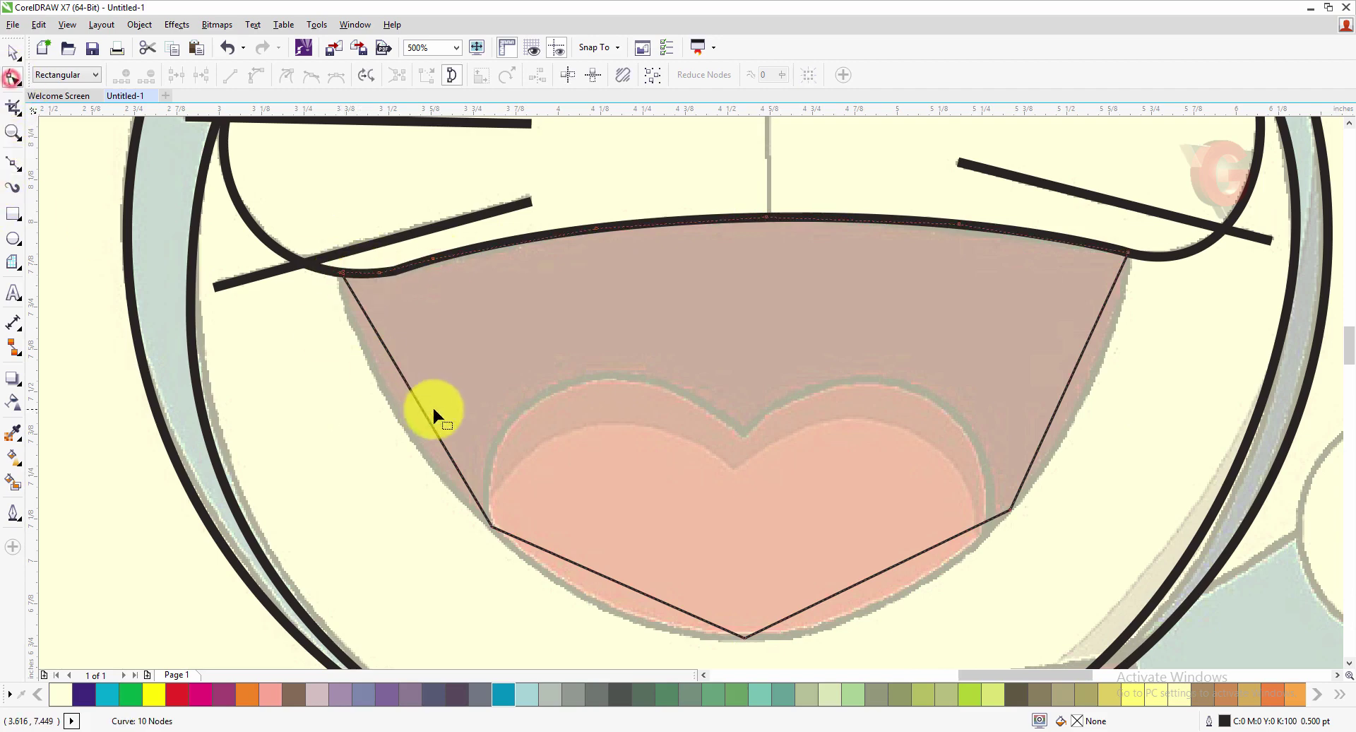
Step: Convert all segments of the closed mouth shape to curves and set its outline width to 2.0 pt
left_click_drag(296, 160, 1160, 659)
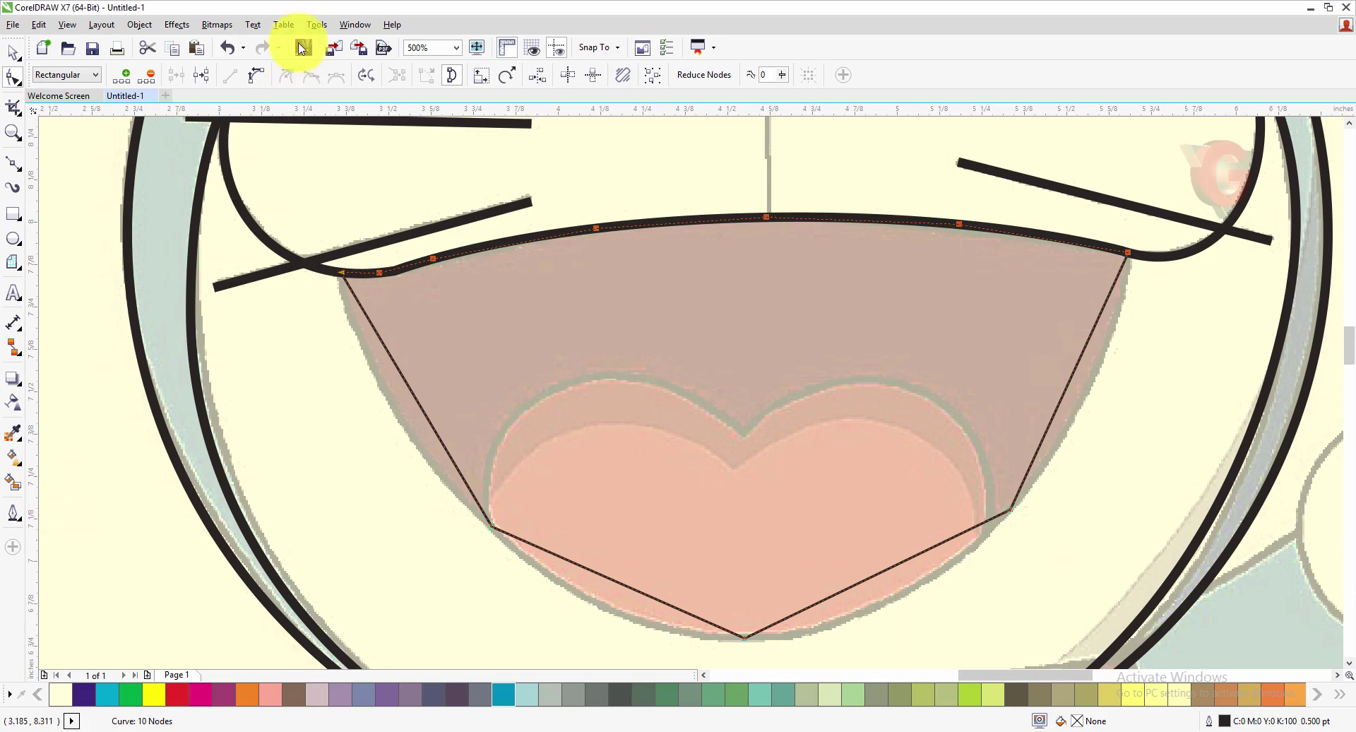
left_click(257, 75)
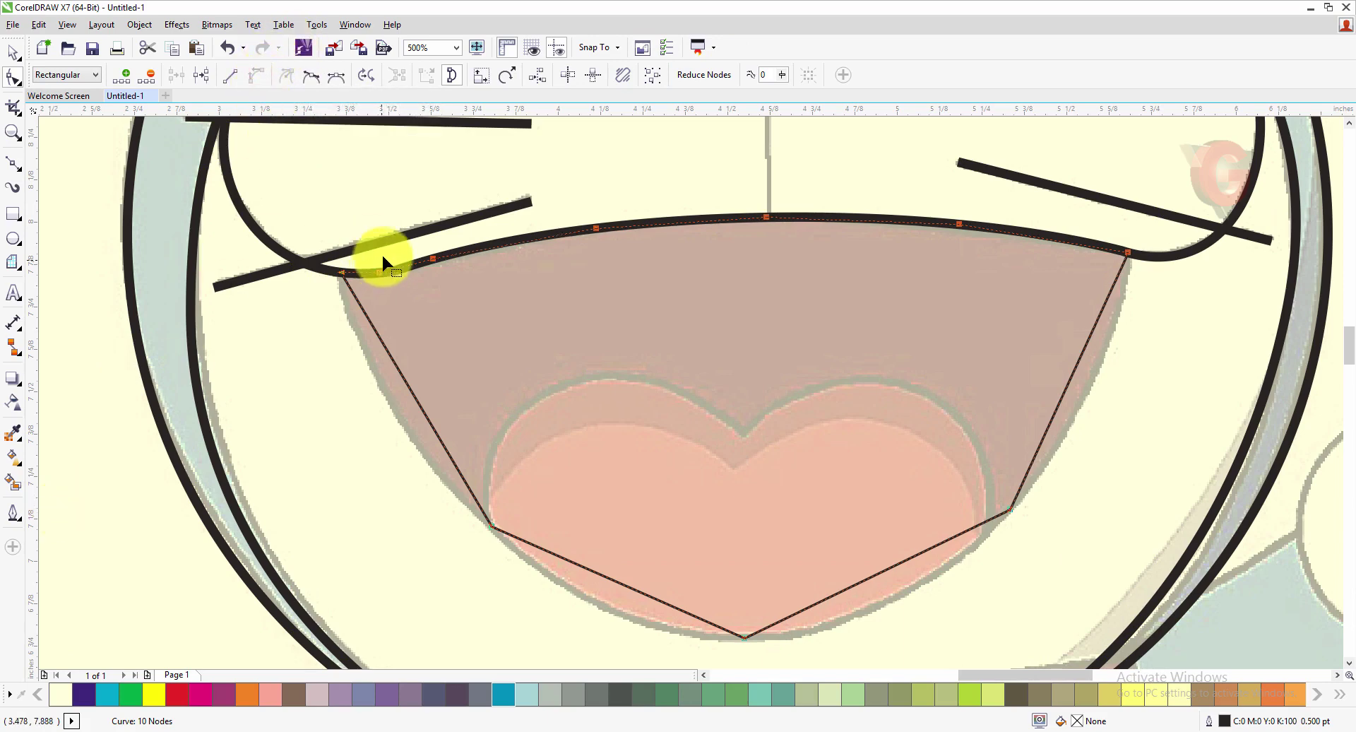
left_click(13, 52)
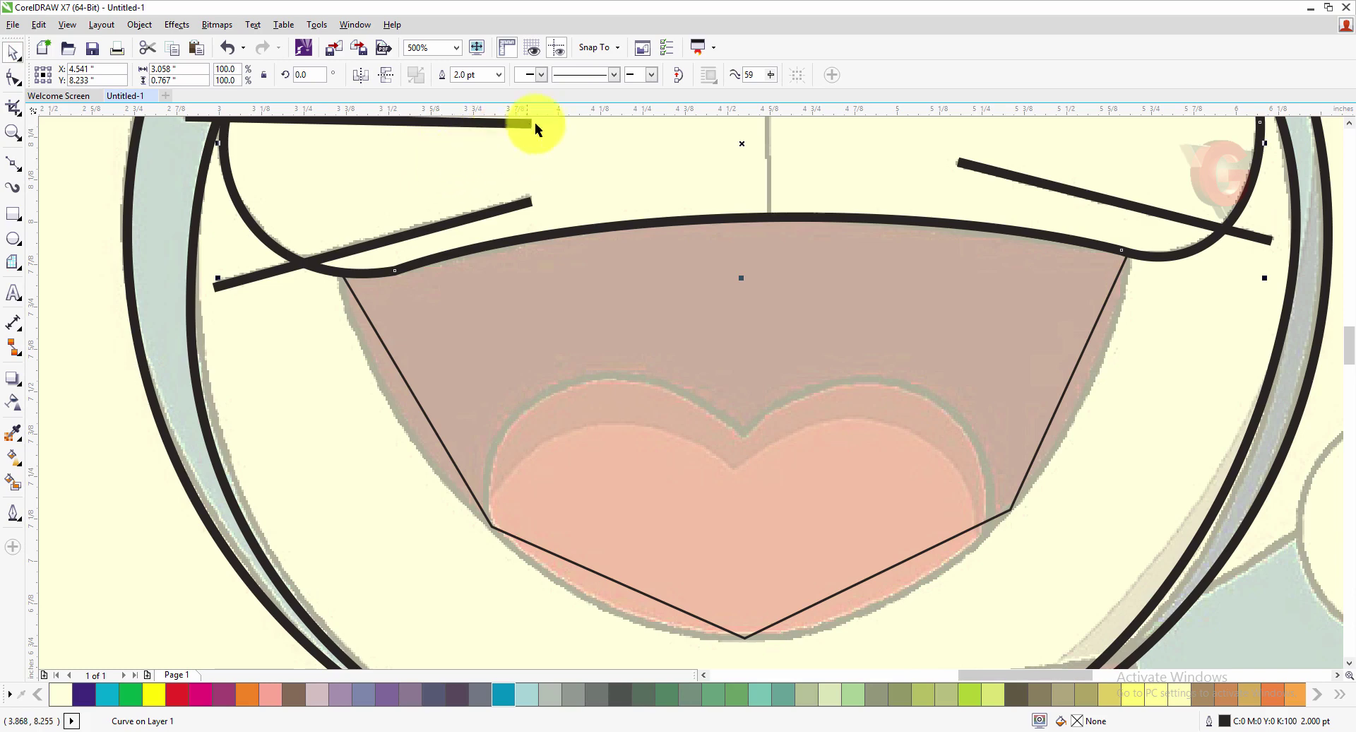
left_click(493, 79)
left_click(498, 75)
left_click(324, 205)
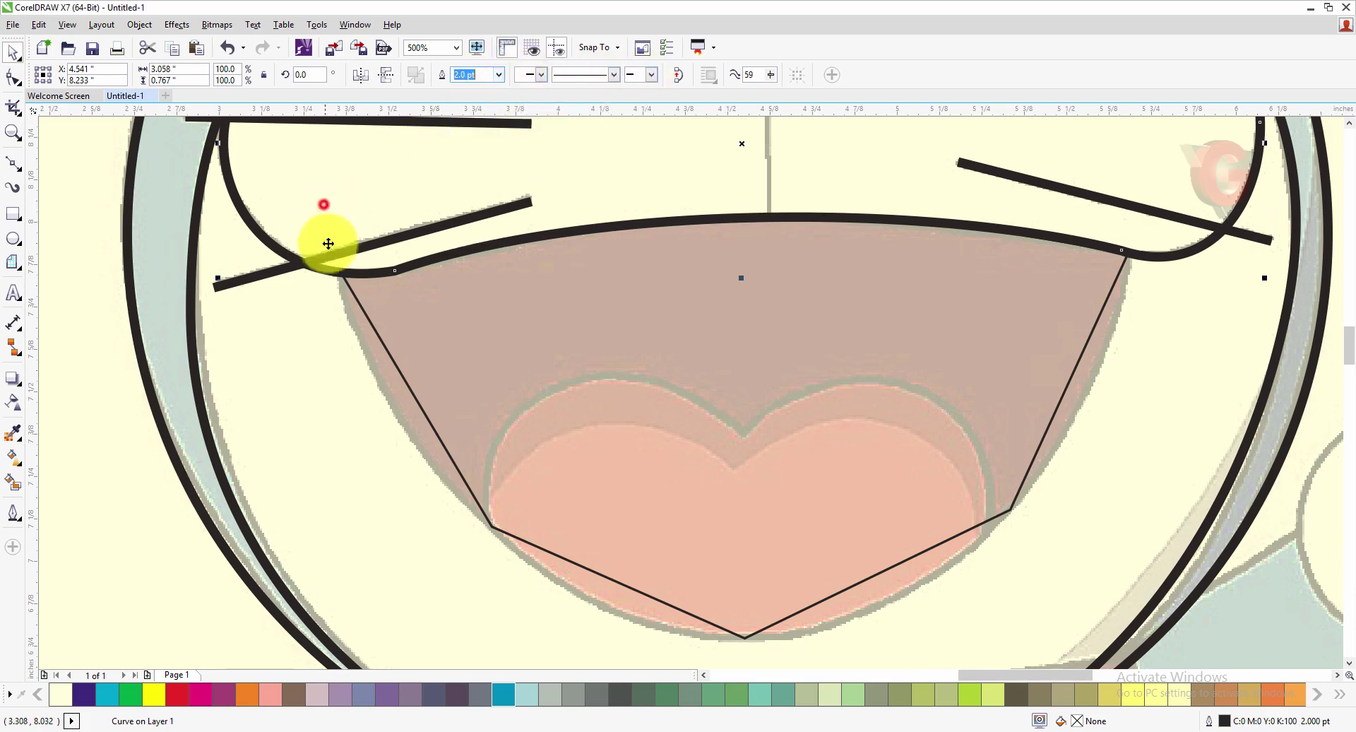
left_click(371, 321)
left_click(498, 75)
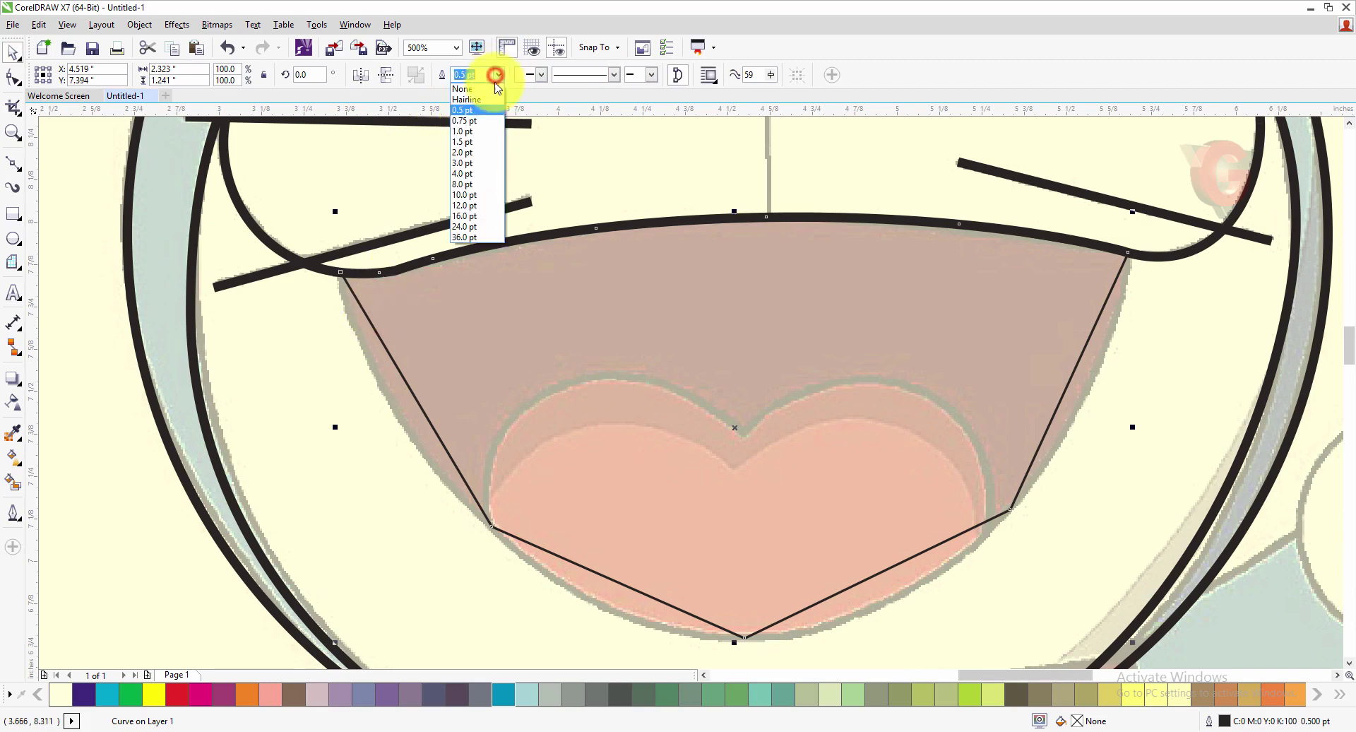
left_click(463, 152)
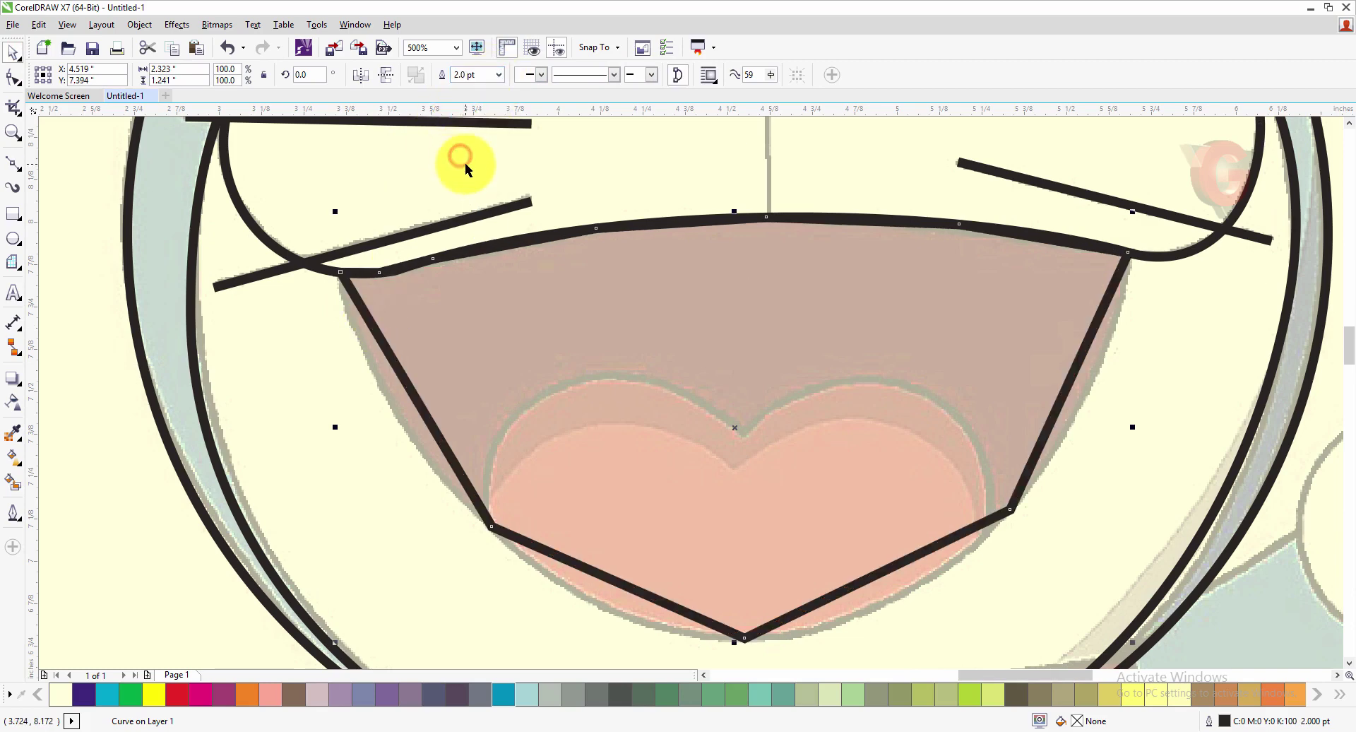
Step: Bend the four straight side and lower segments of the mouth shape outward to follow the reference mouth outline
left_click(13, 78)
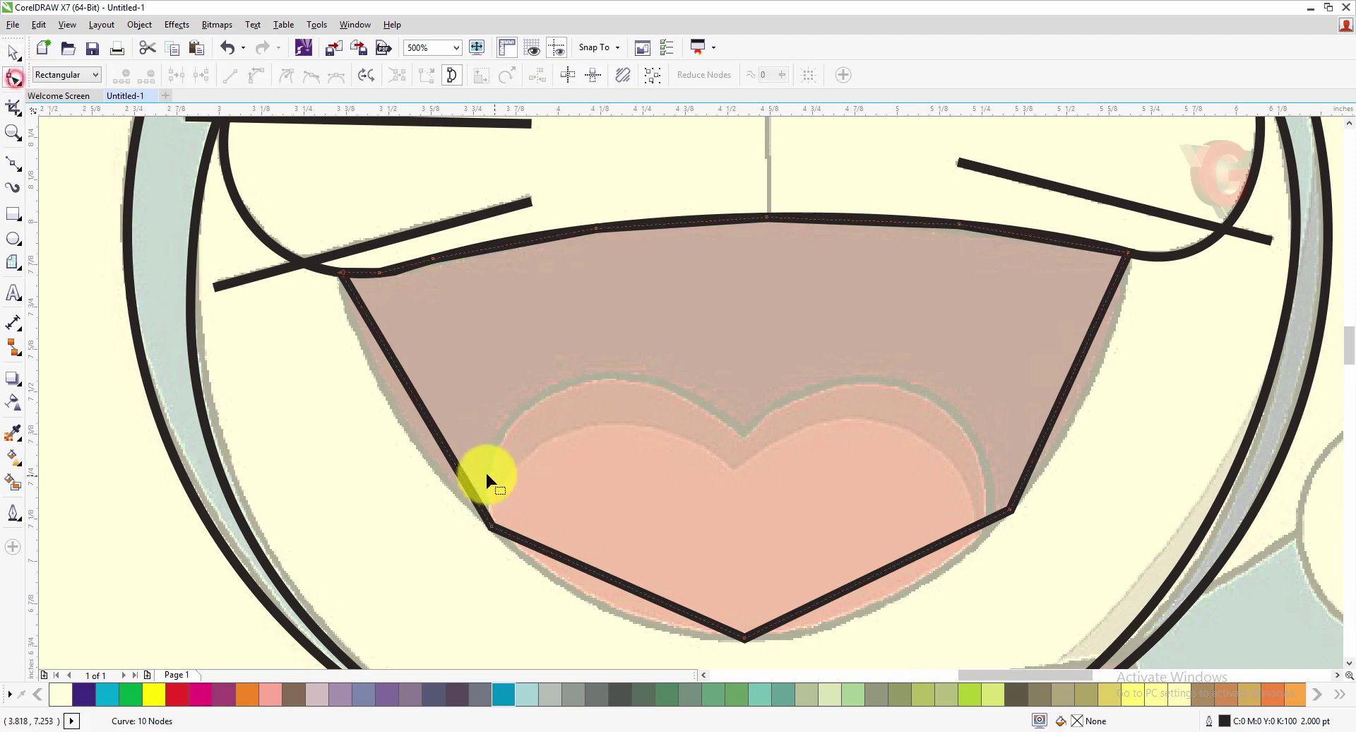
left_click_drag(423, 407, 401, 422)
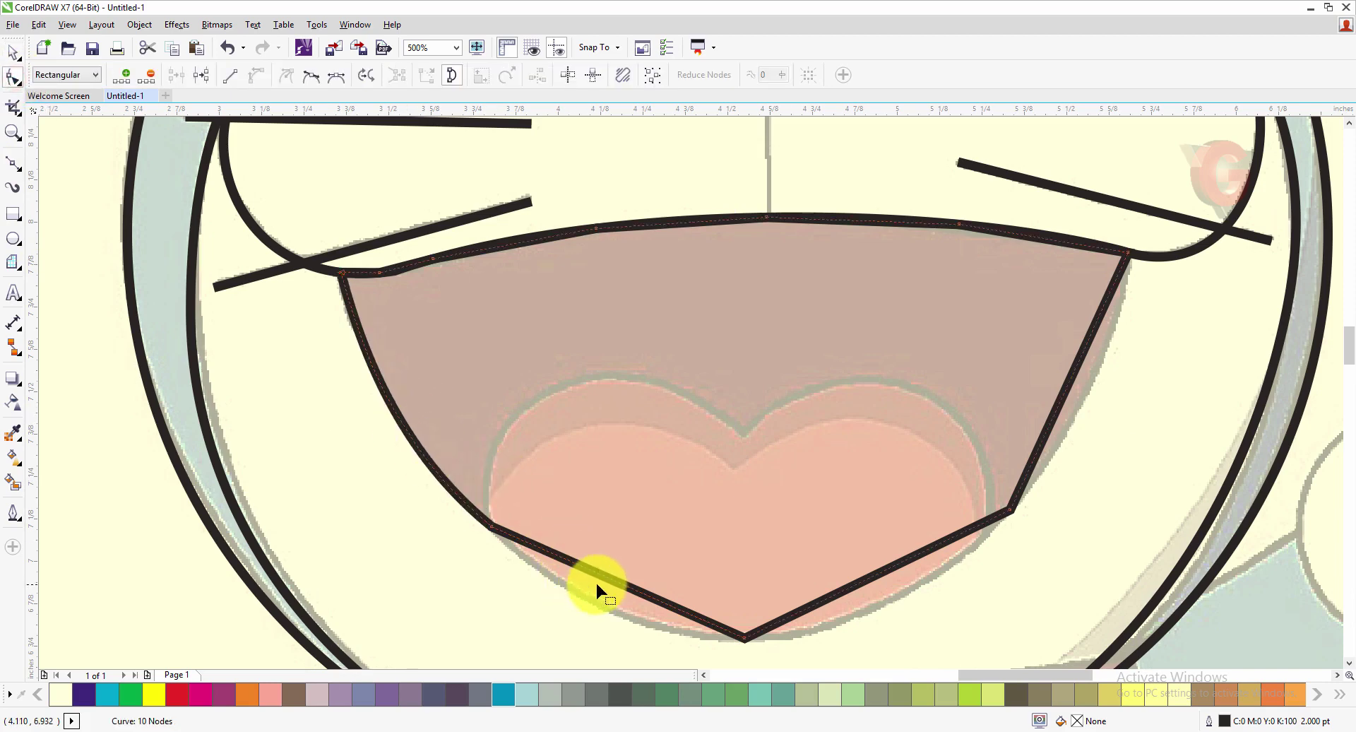
left_click_drag(618, 586, 610, 604)
left_click_drag(876, 575, 878, 601)
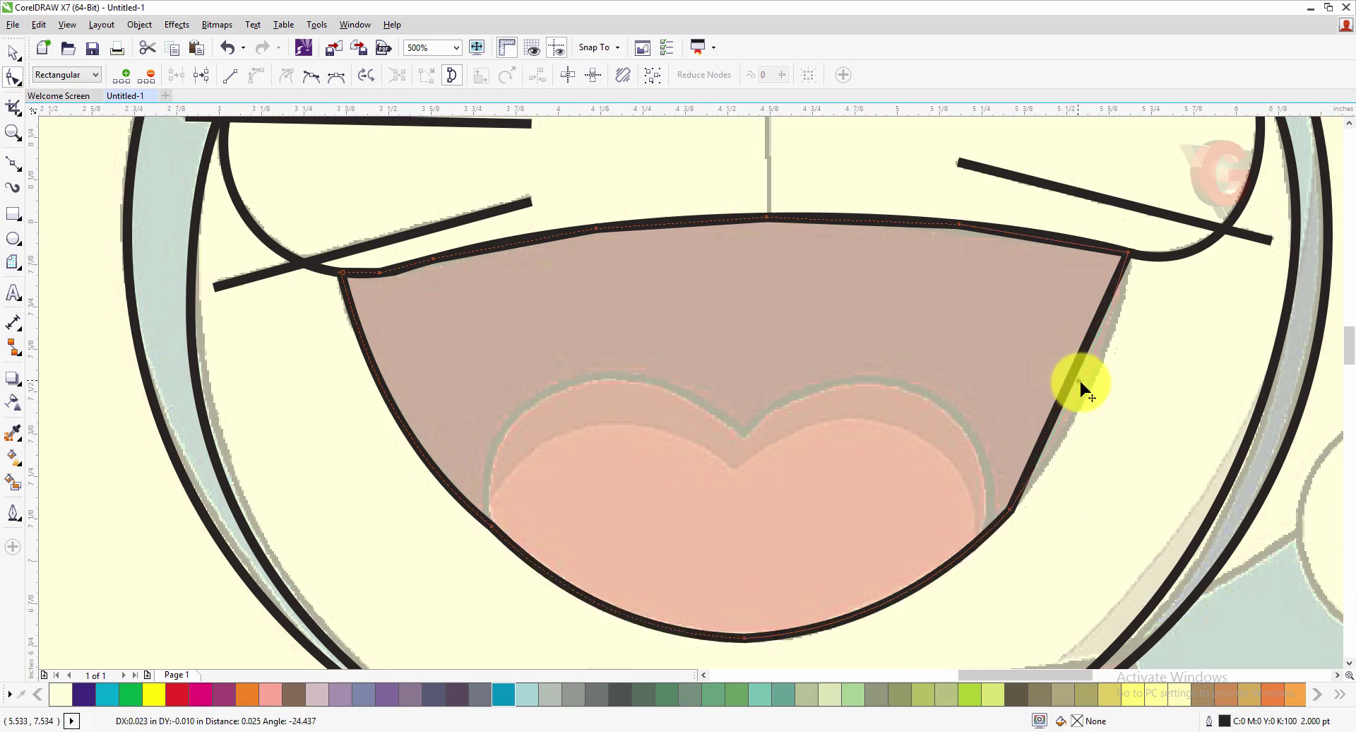
left_click_drag(1085, 385, 1101, 375)
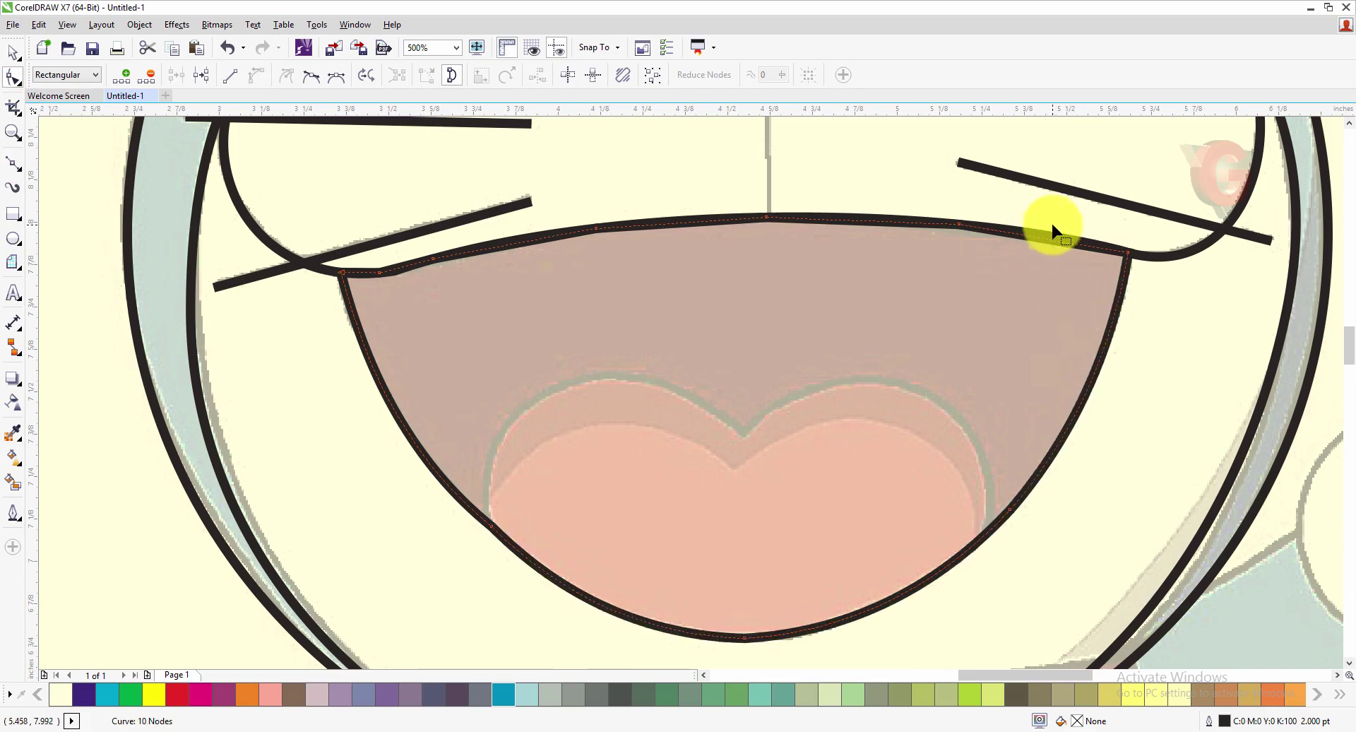
Step: Bend the two upper-edge mouth segments between the centre and the right corner to follow the black mouth curve
scroll(1052, 224, "up", 2)
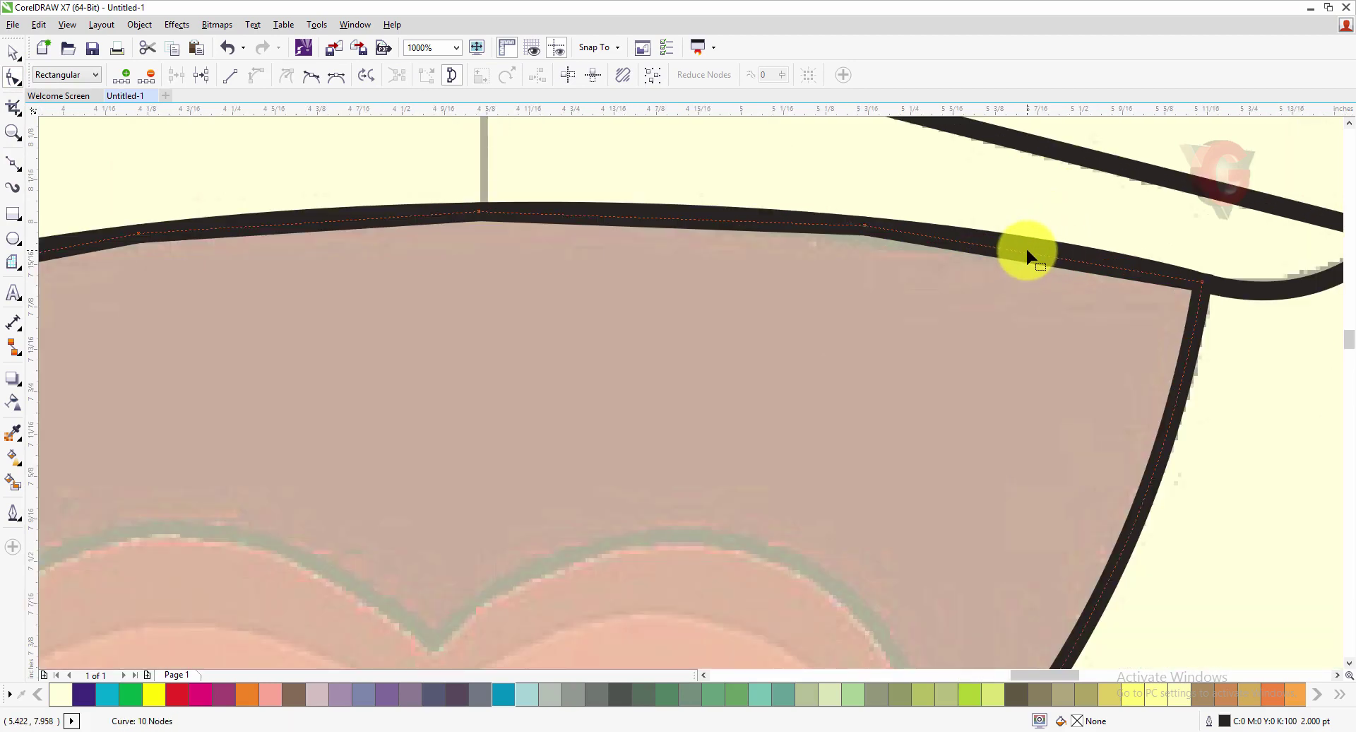
left_click_drag(1028, 256, 1031, 250)
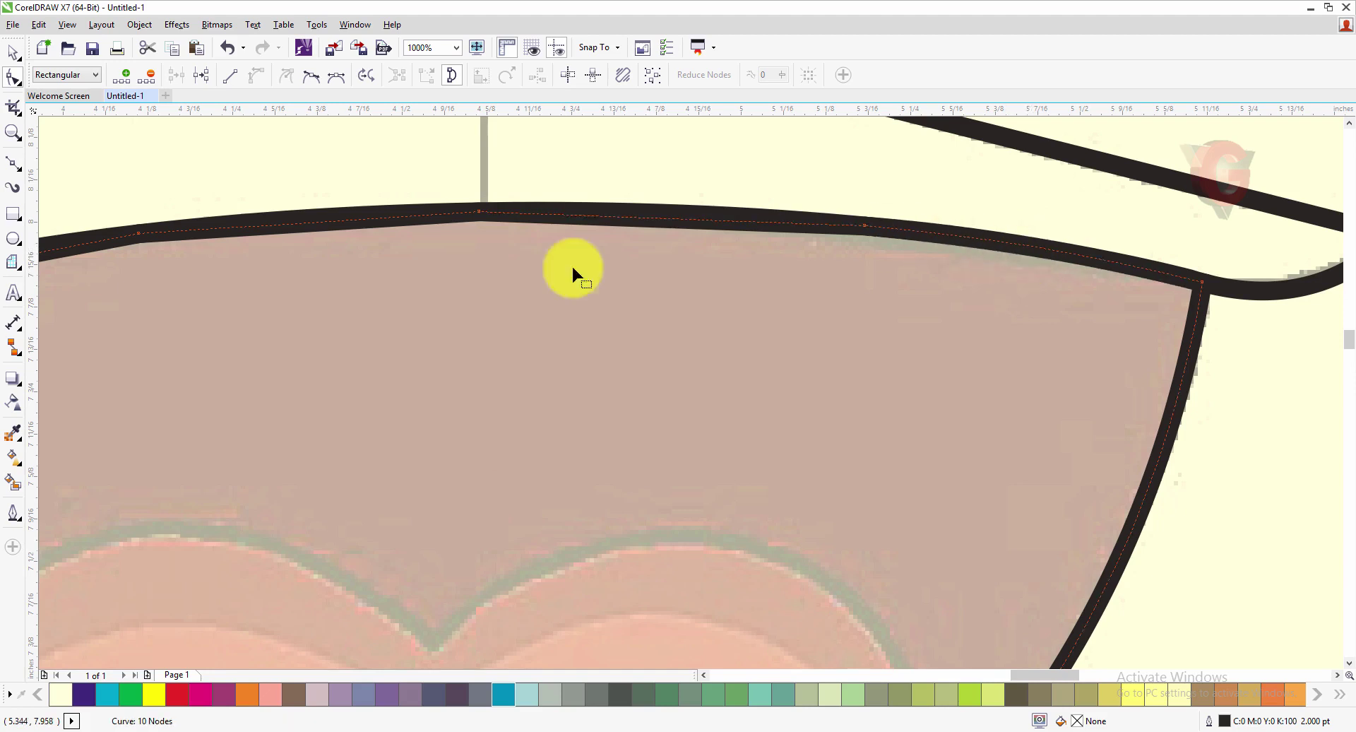
left_click_drag(681, 219, 677, 207)
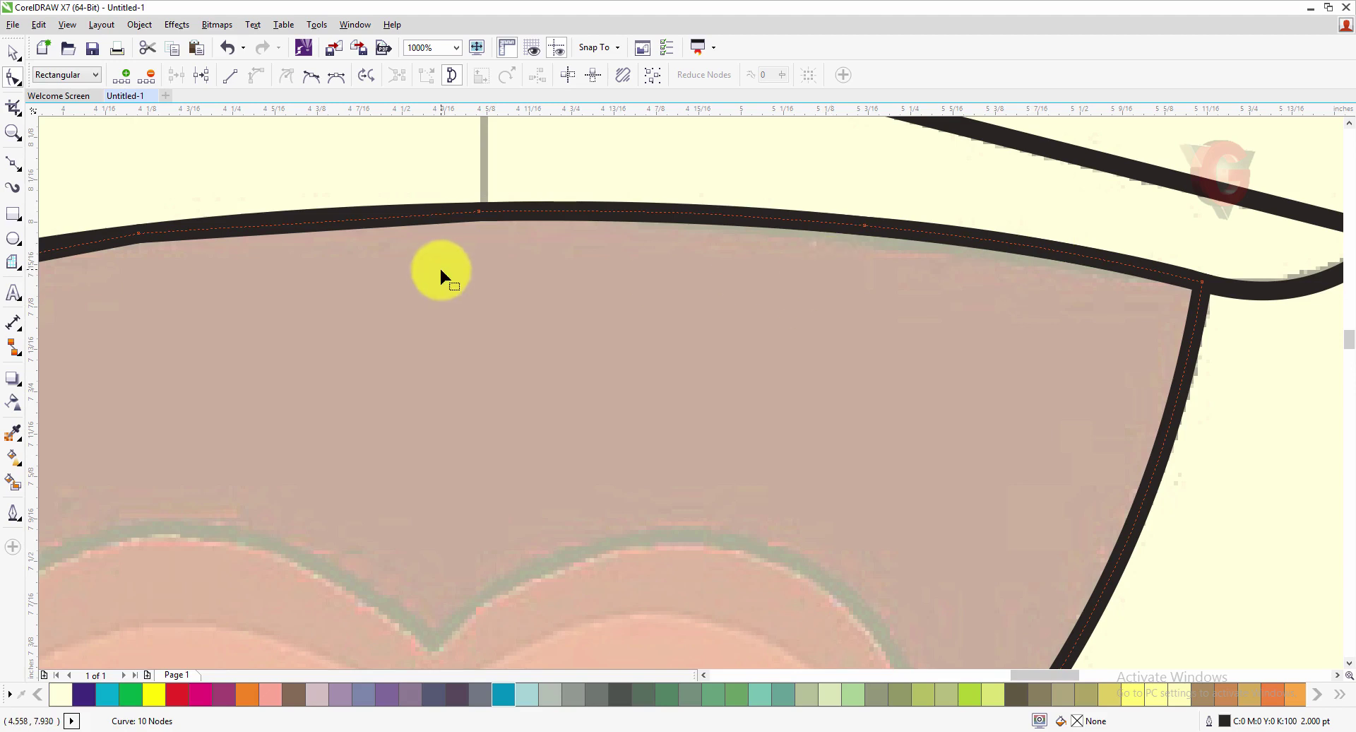
Step: Change the mouth shape's outline colour to cyan (C:100 M:0 Y:0 K:0)
scroll(757, 272, "down", 1)
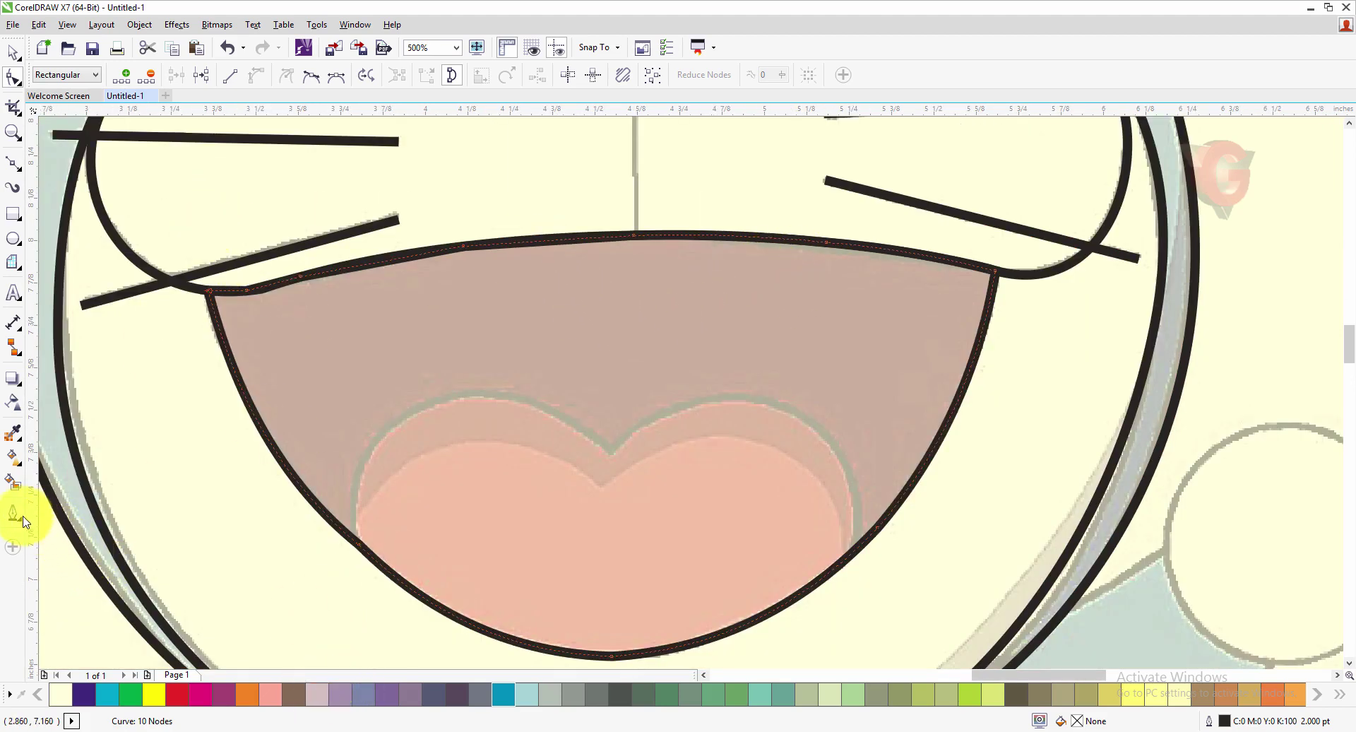
double_click(1224, 721)
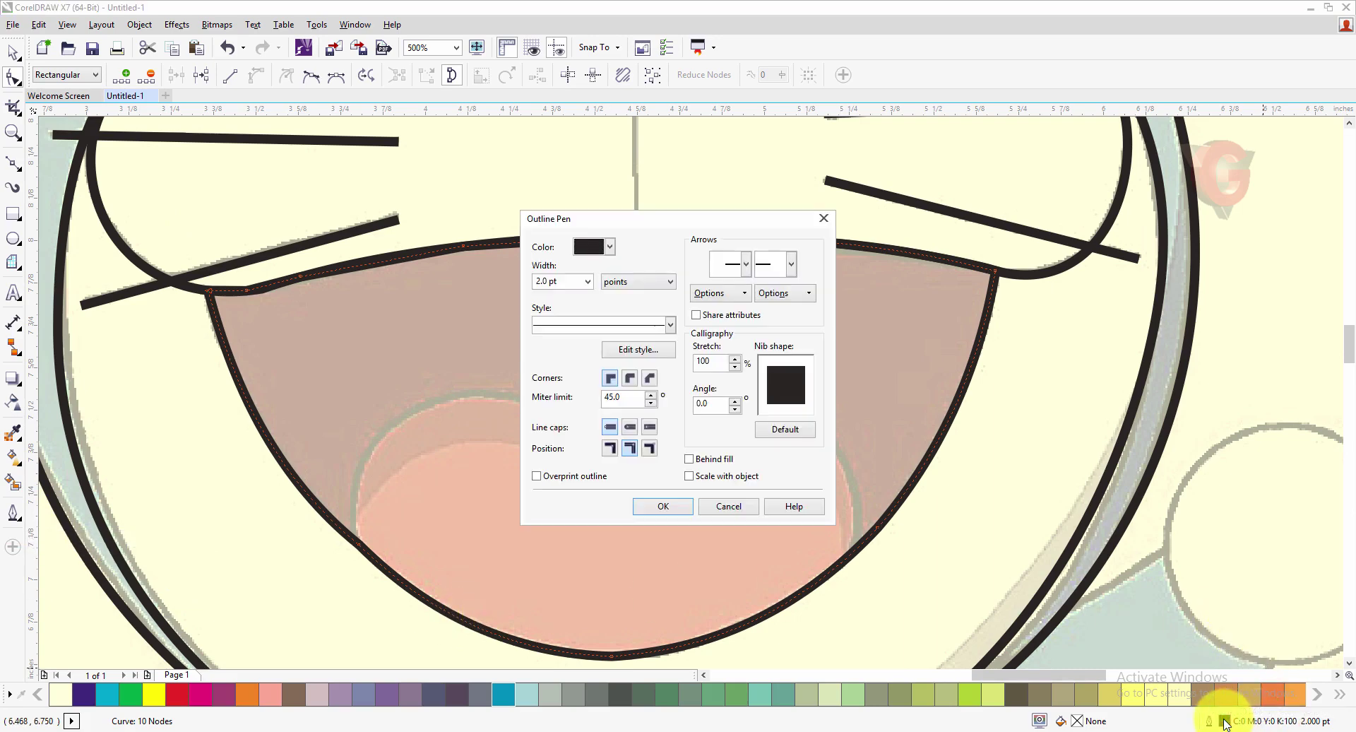
left_click(595, 244)
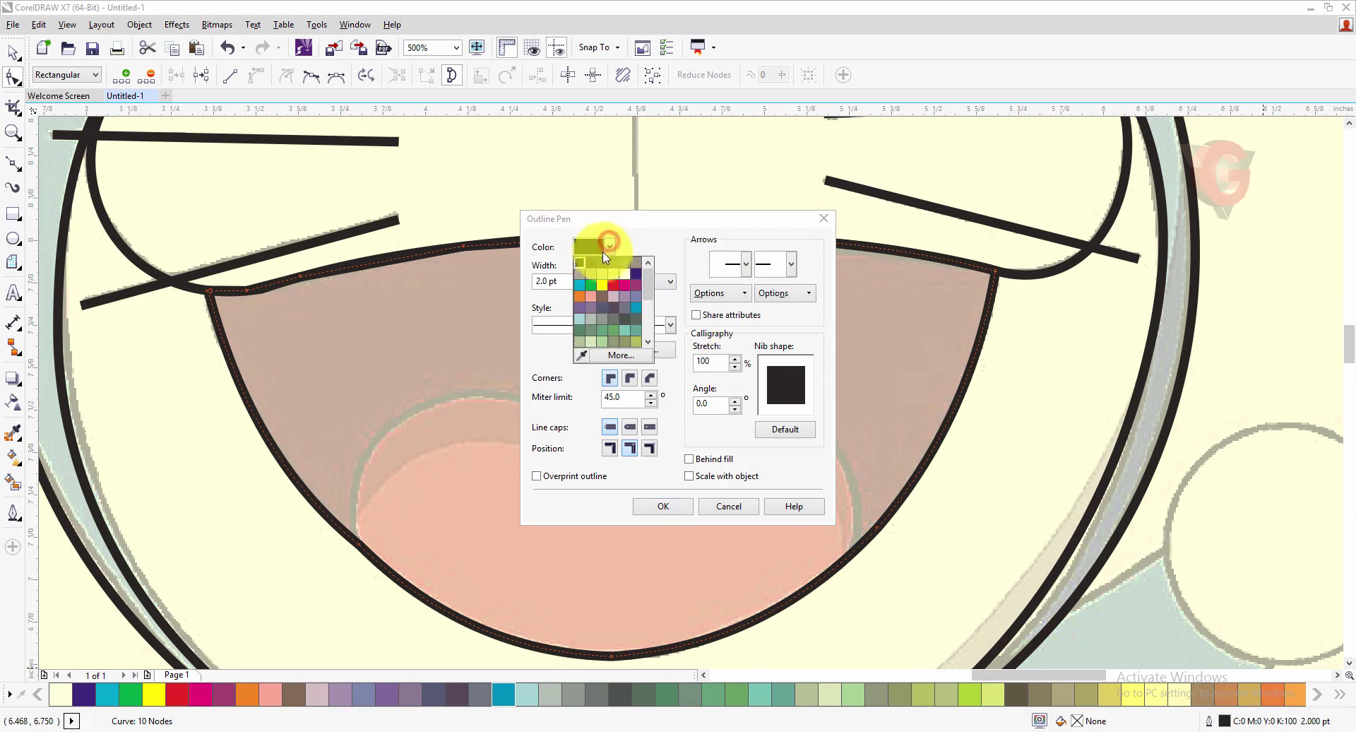
left_click(582, 285)
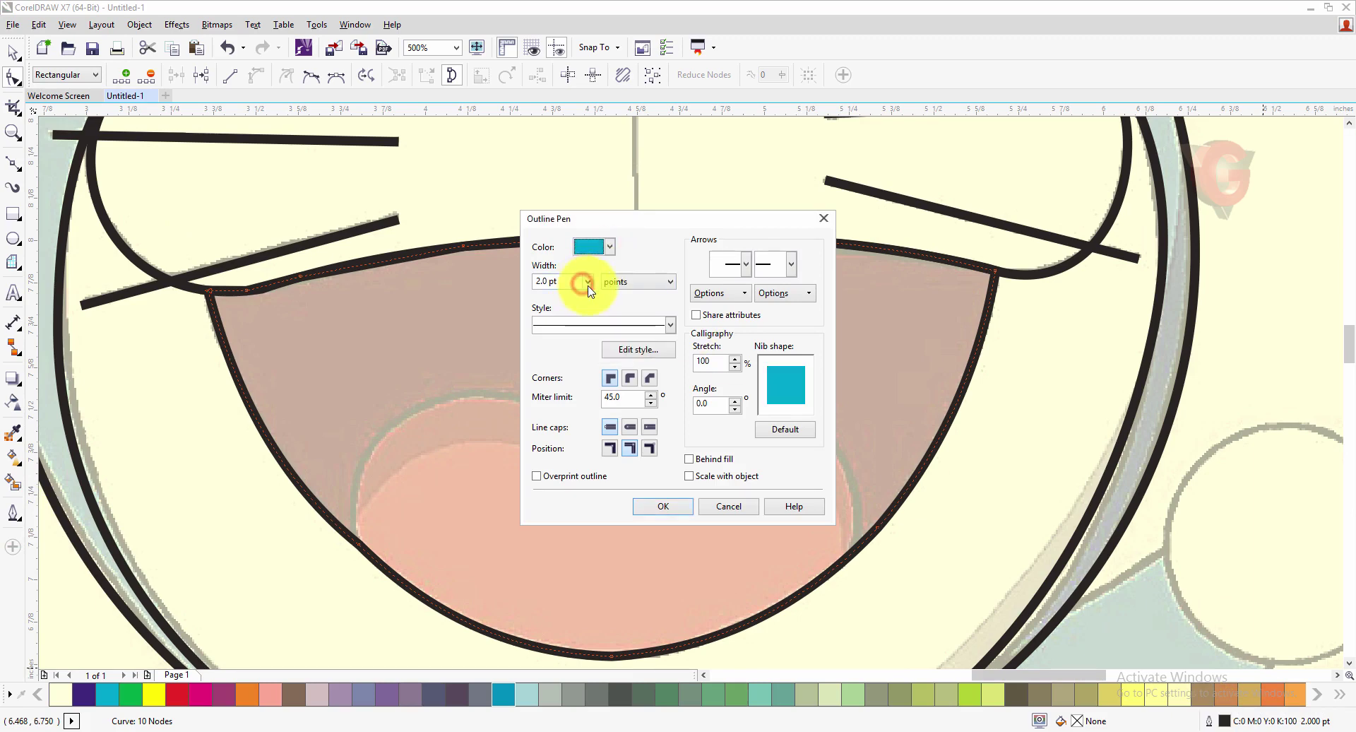
left_click(661, 507)
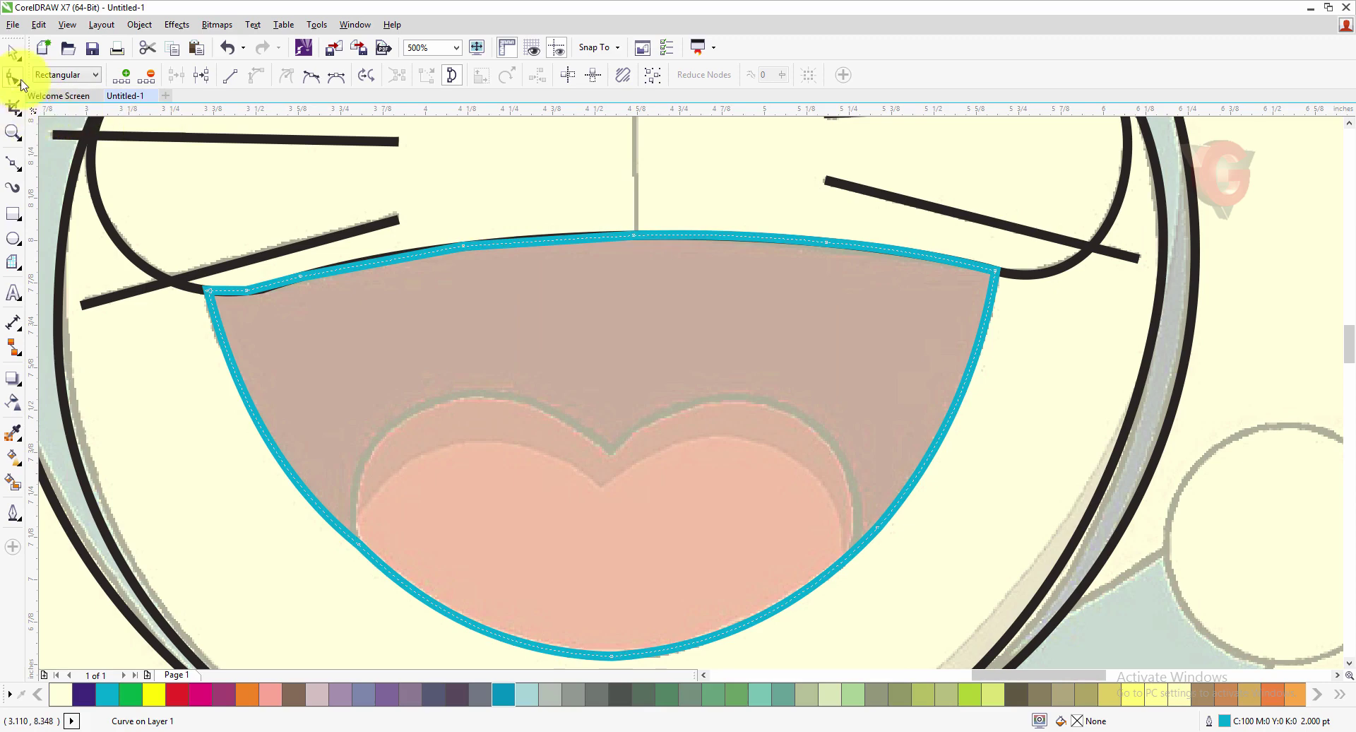
Step: Bend the upper-edge mouth segments between the centre and the left corner so they cover the black mouth curve
scroll(413, 270, "up", 1)
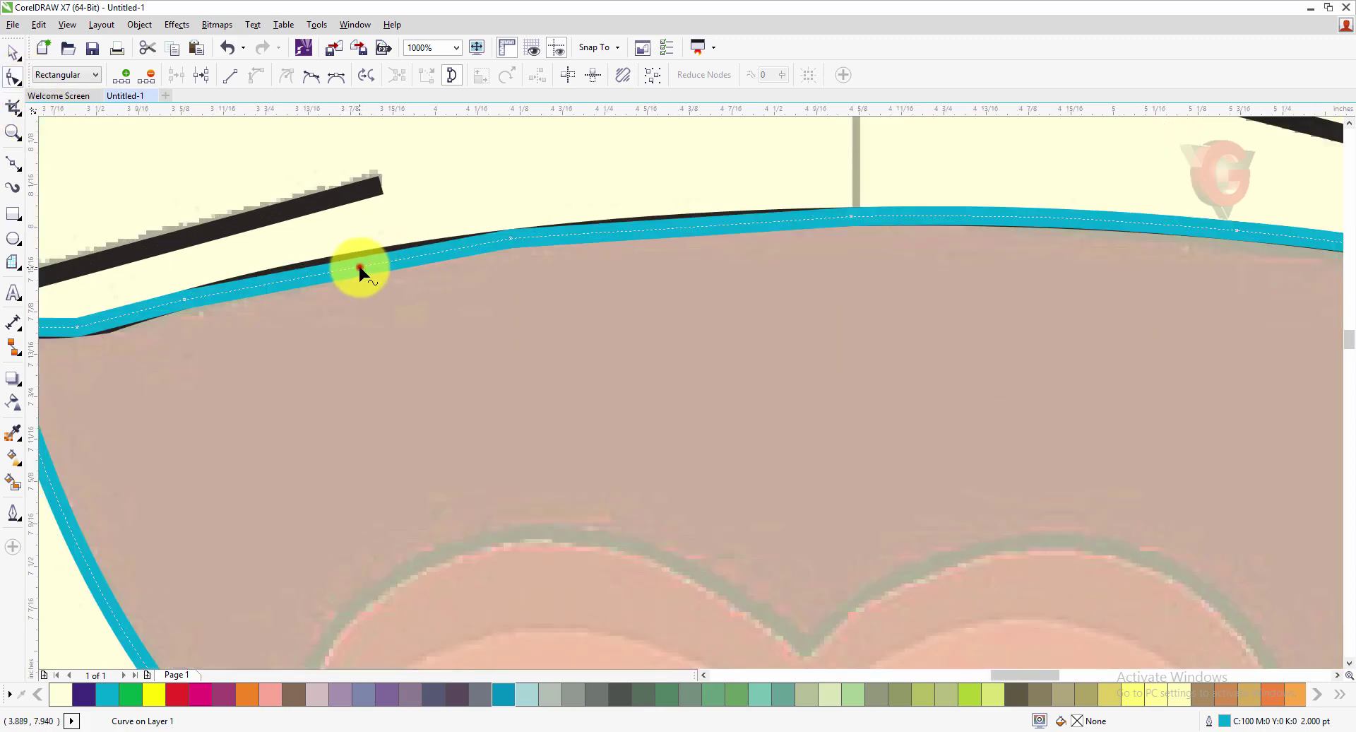
left_click_drag(358, 266, 677, 225)
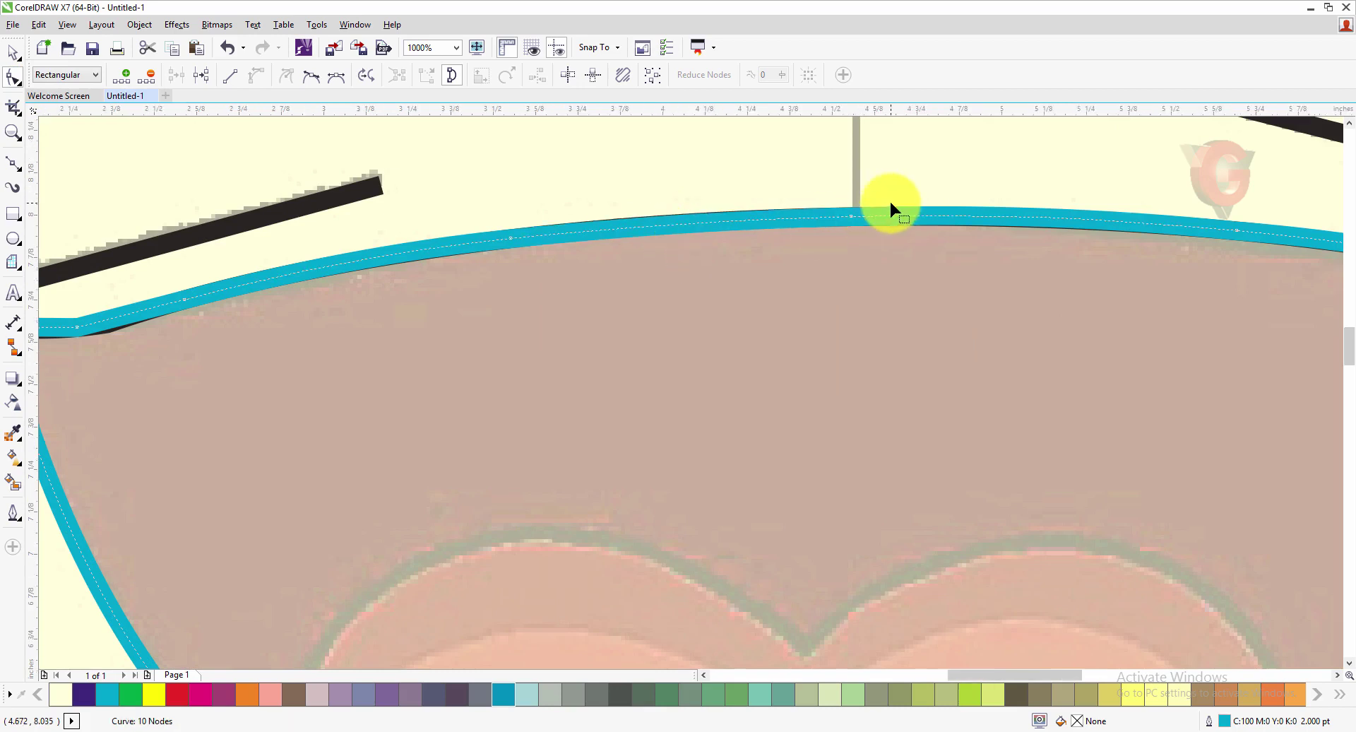
scroll(819, 201, "down", 1)
scroll(481, 243, "up", 2)
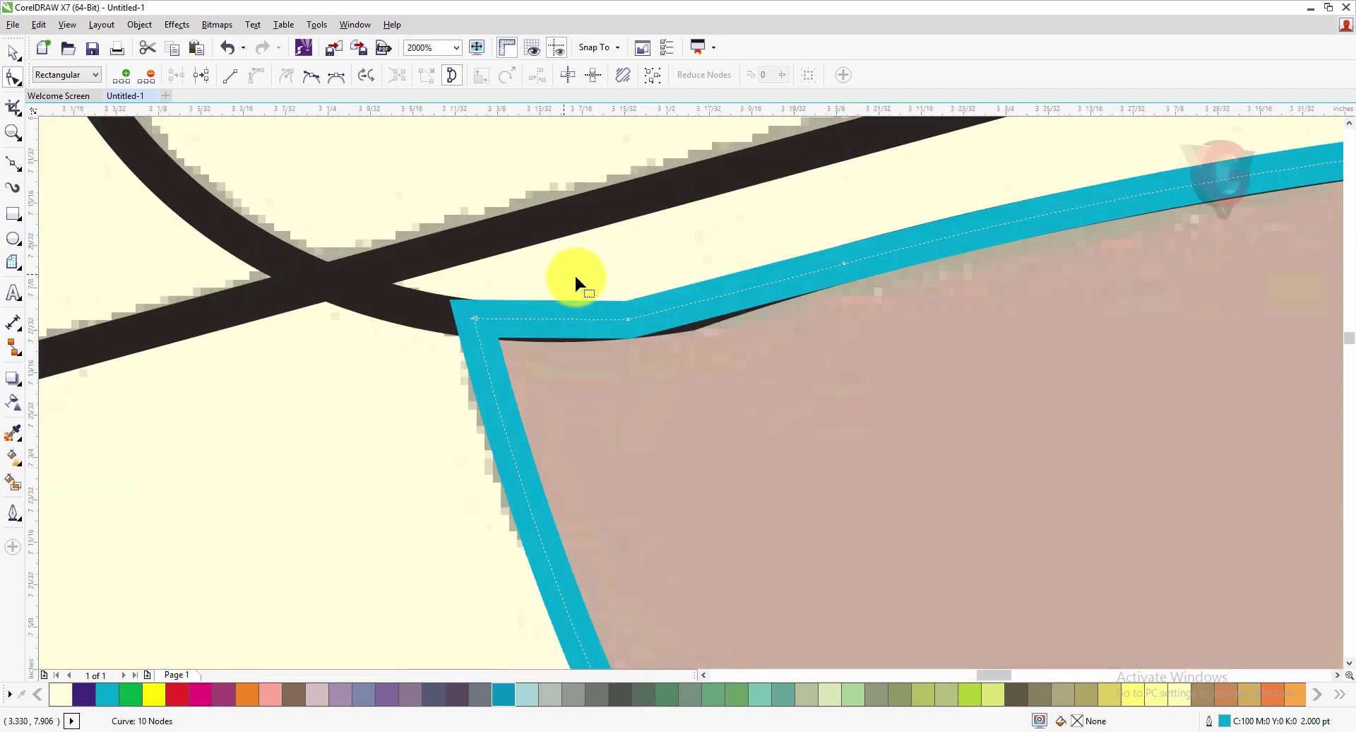
left_click(739, 304)
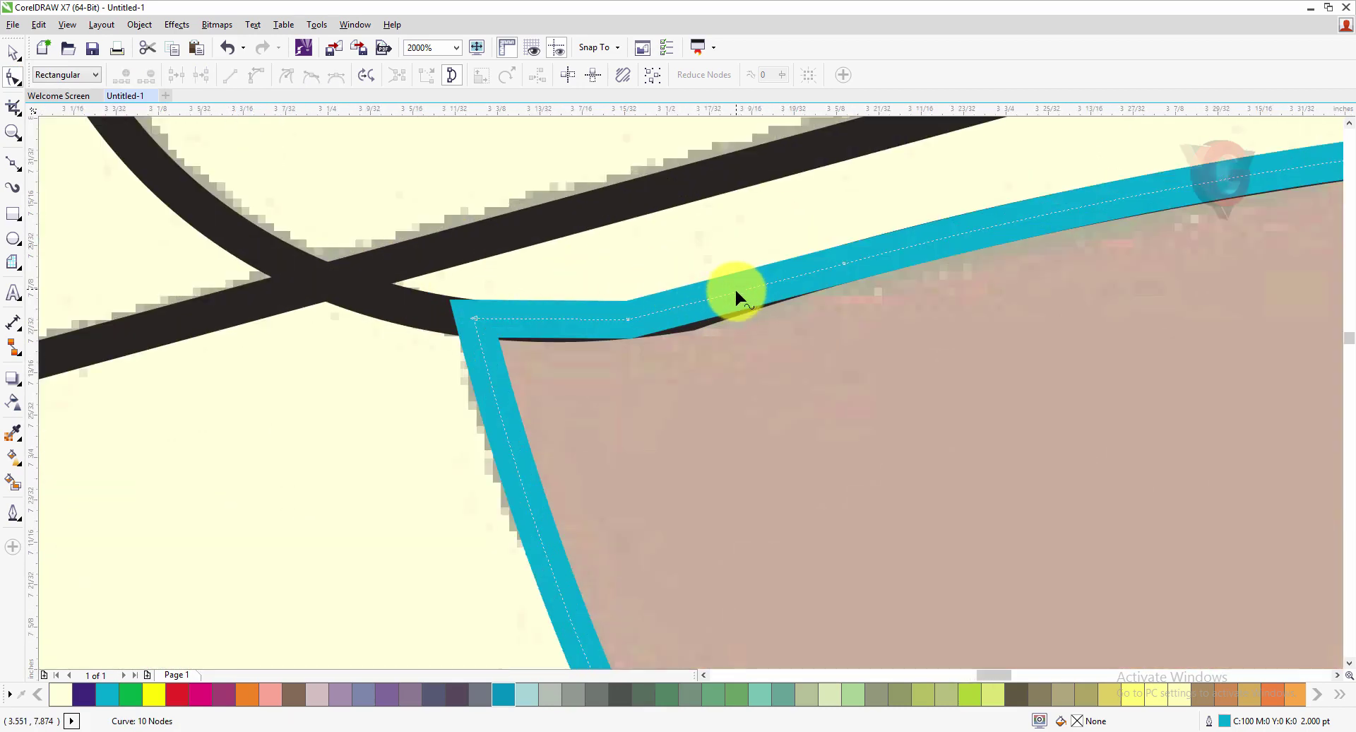
left_click_drag(736, 292, 732, 295)
left_click(529, 327)
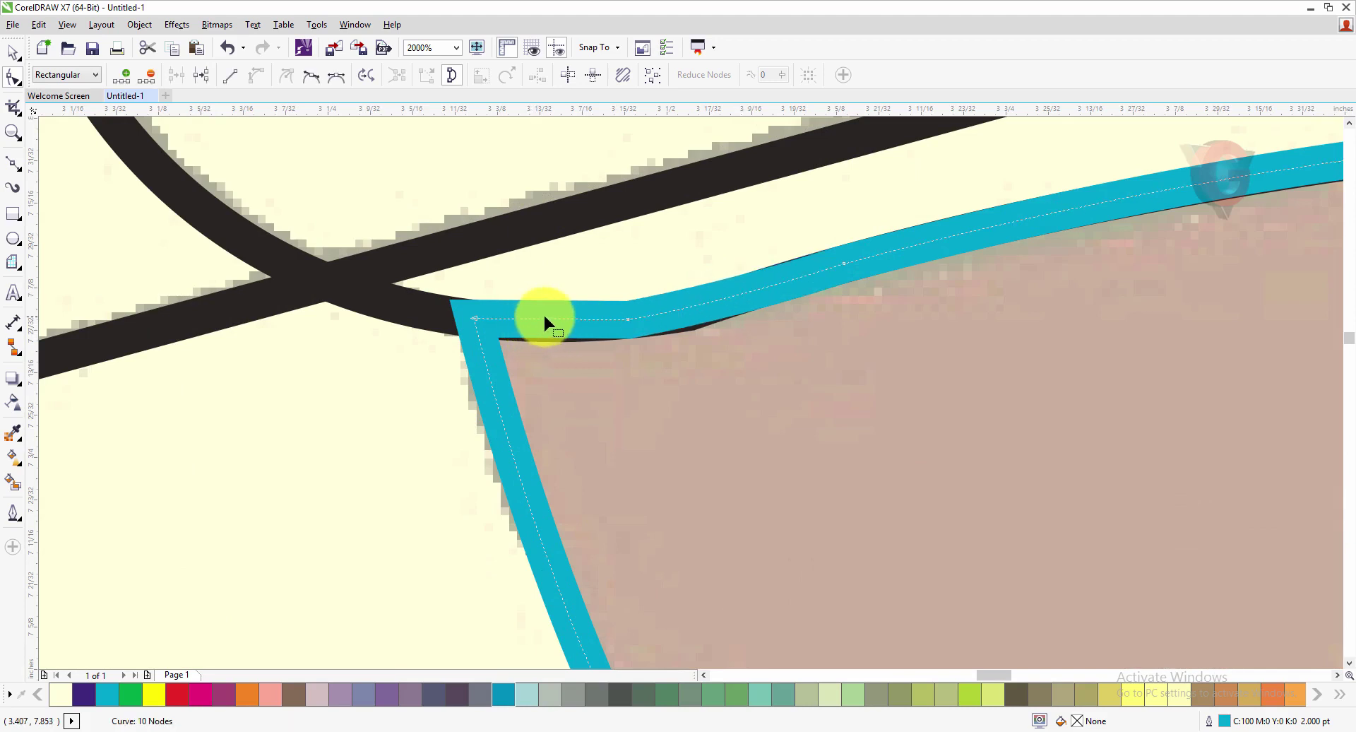
left_click_drag(545, 319, 545, 325)
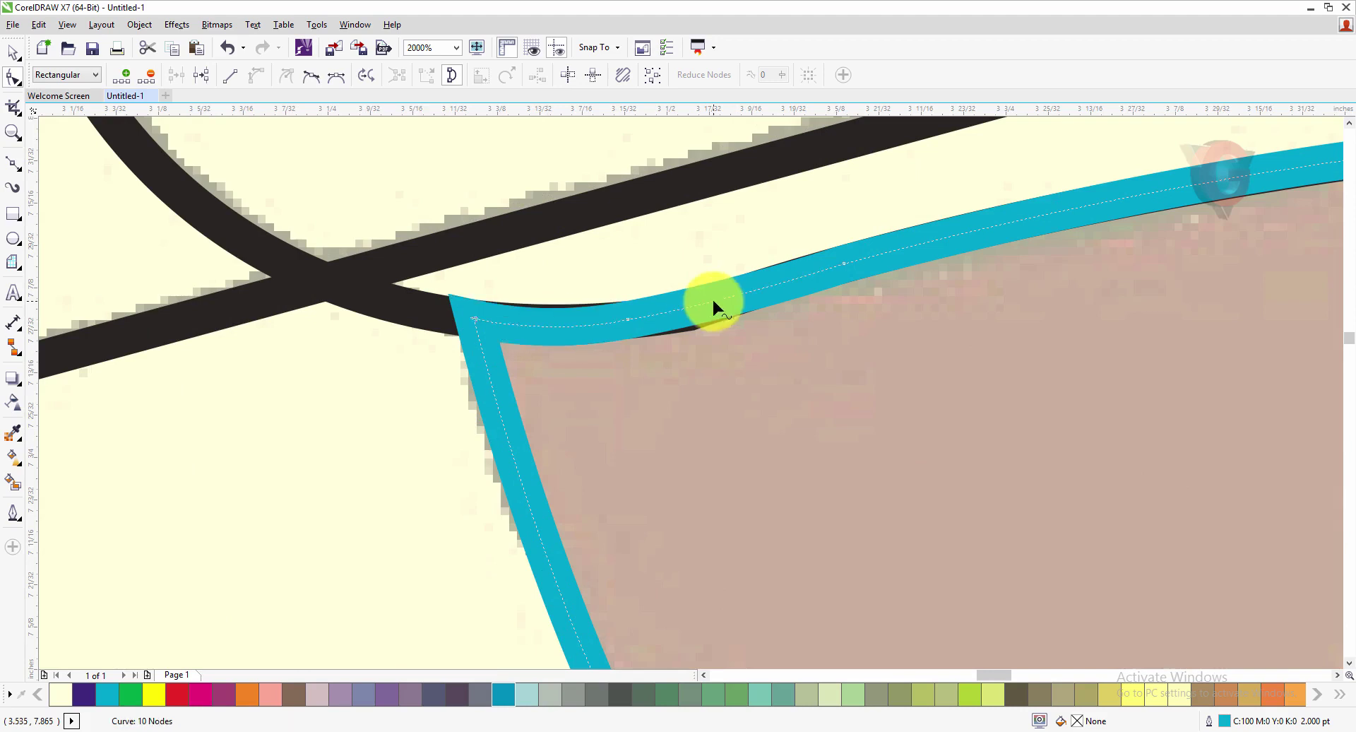
Step: Delete the node on the lower left side of the mouth shape to smooth its edge
scroll(584, 289, "down", 2)
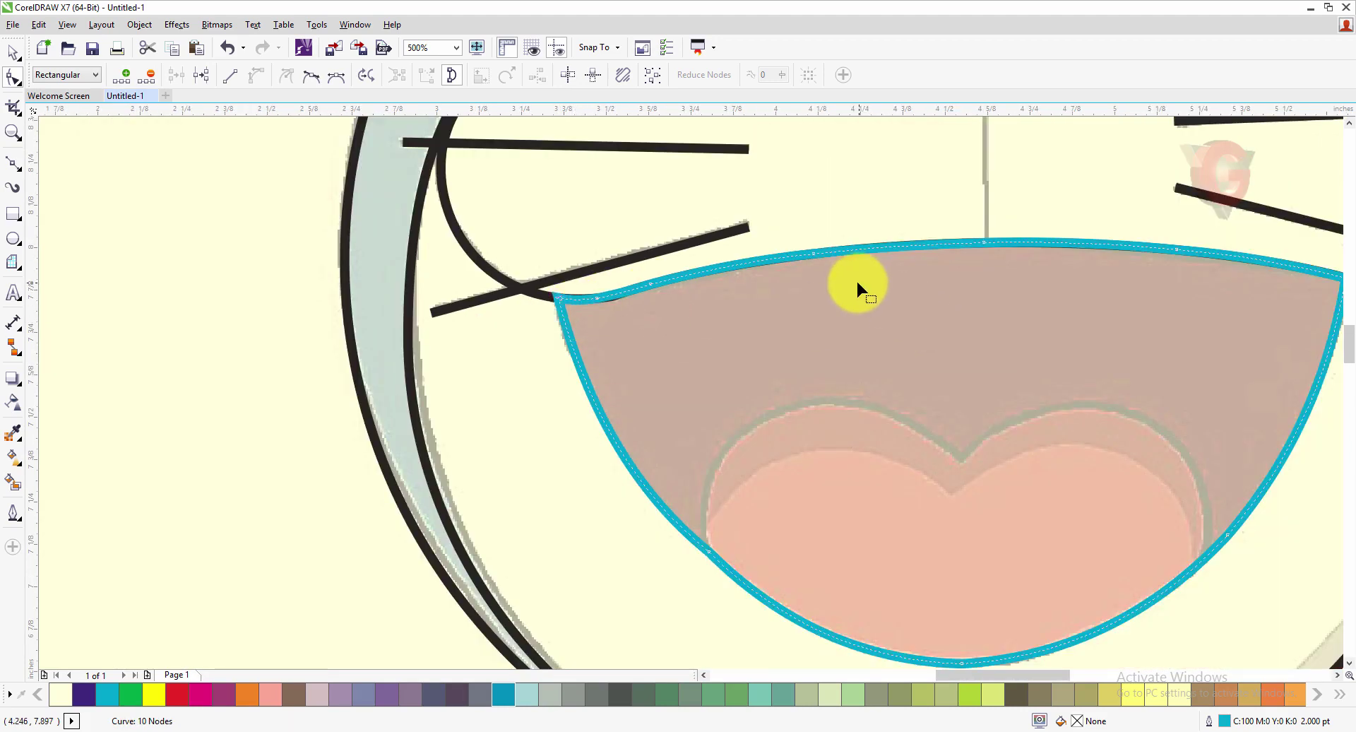
scroll(857, 286, "down", 1)
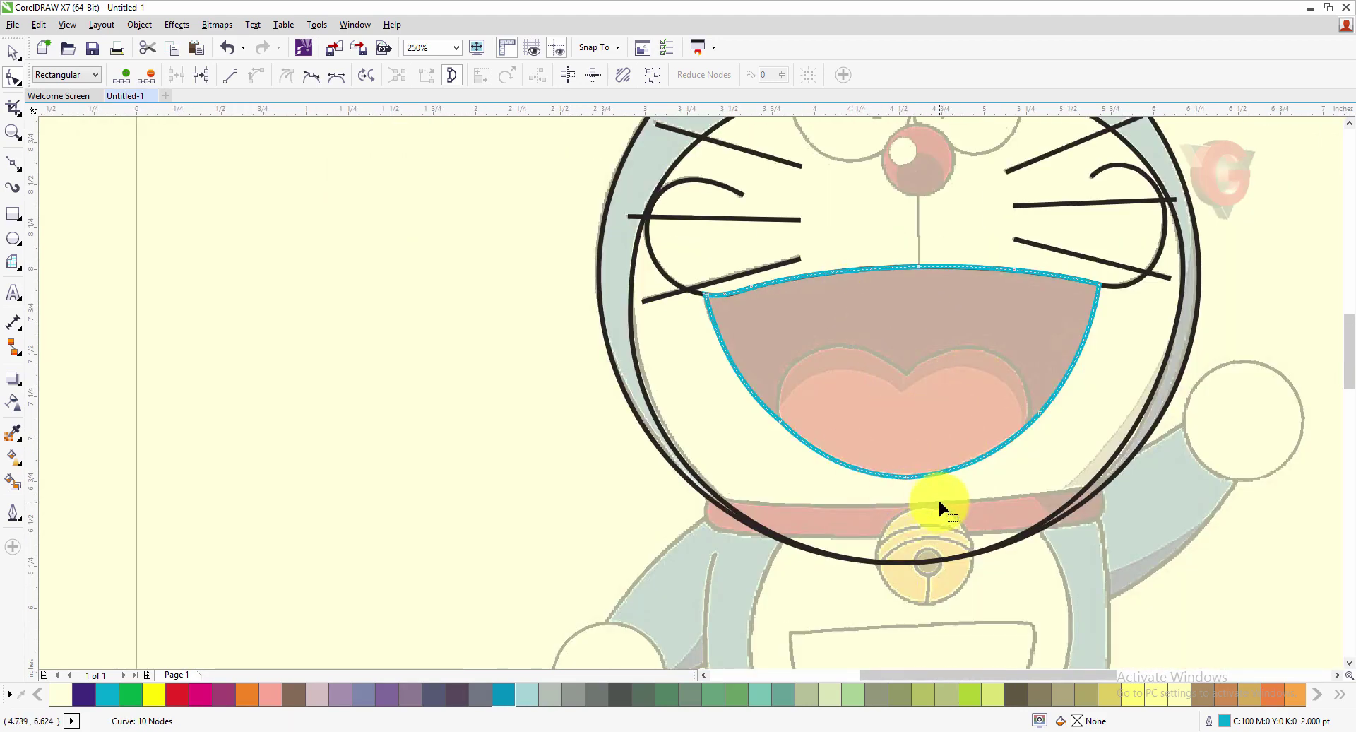
scroll(938, 498, "up", 1)
left_click(621, 341)
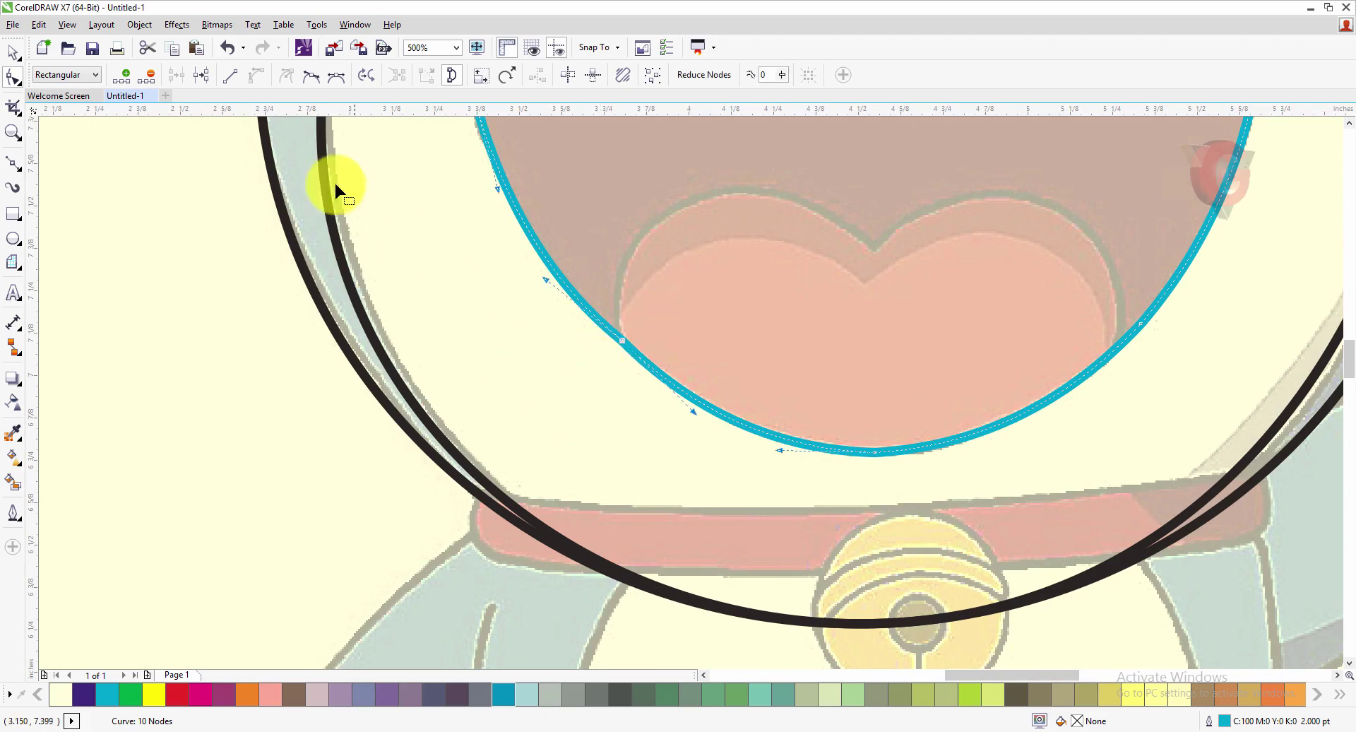
left_click(150, 76)
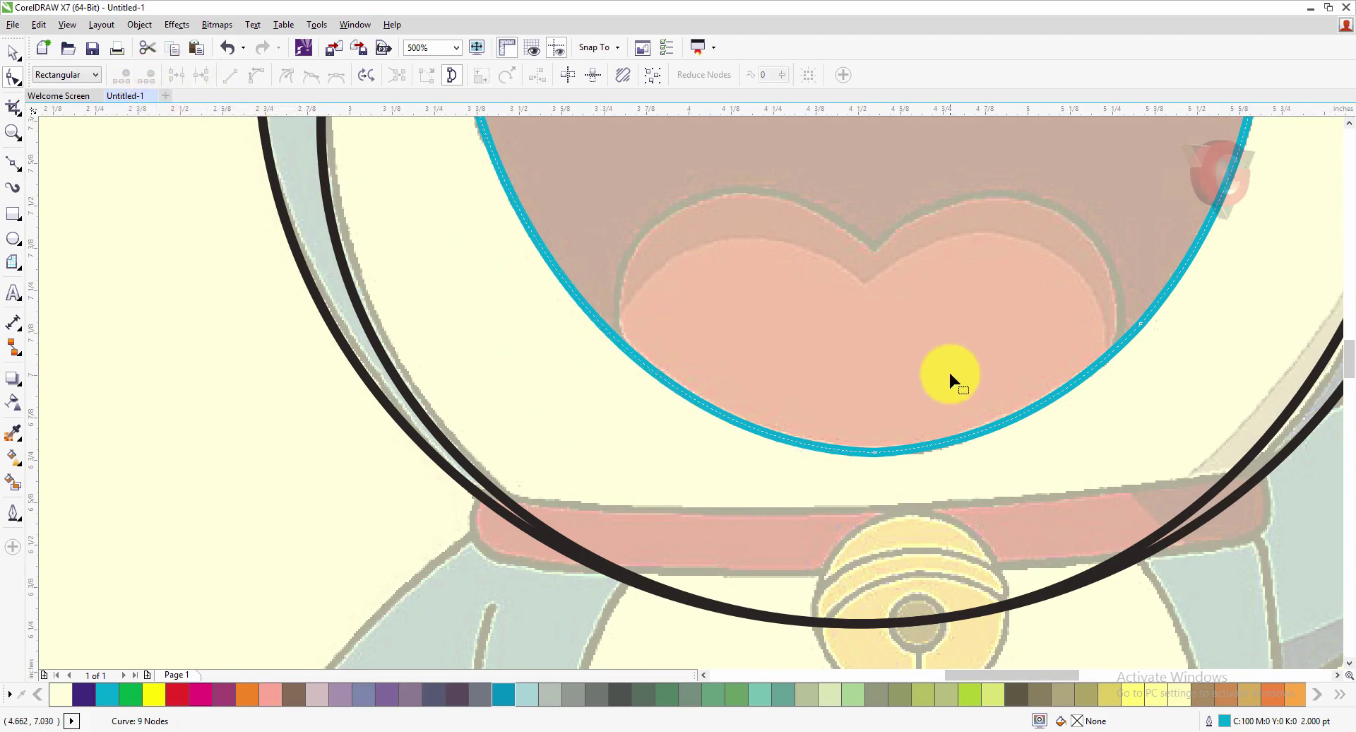
scroll(874, 383, "down", 1)
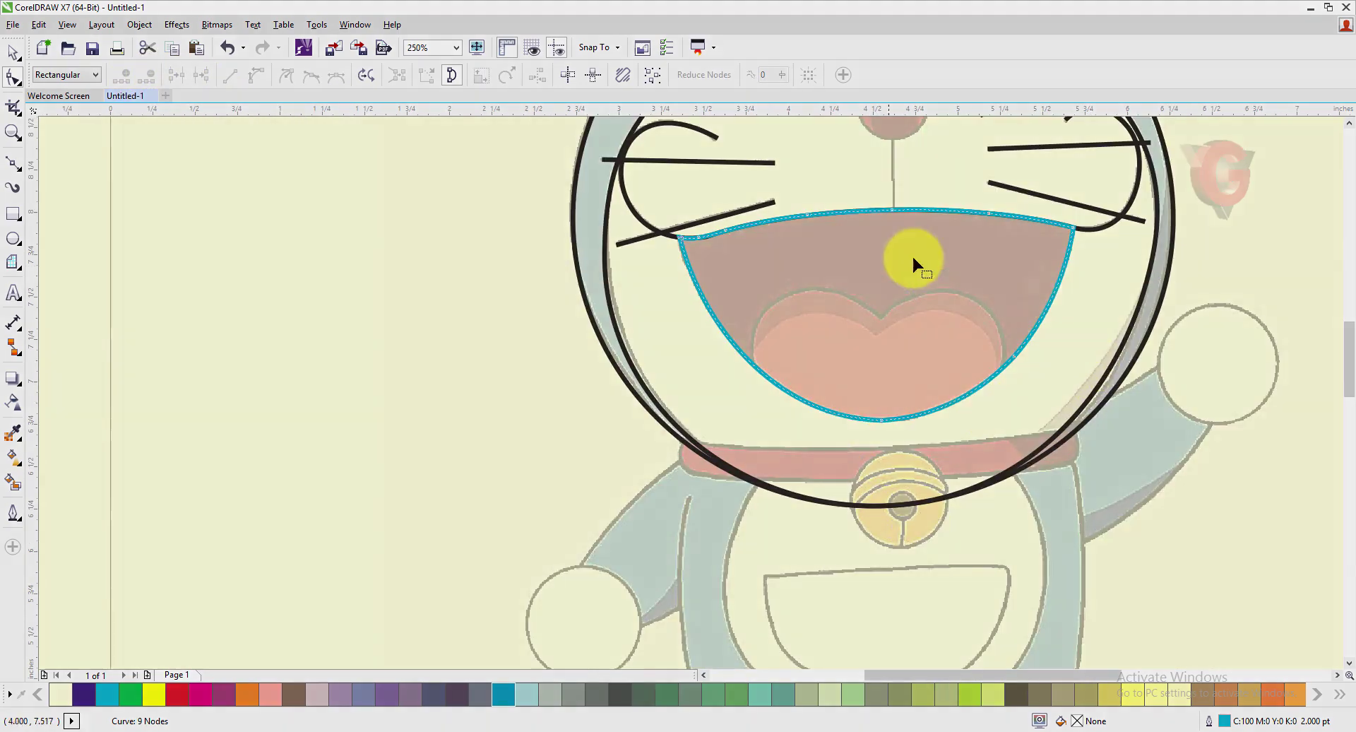